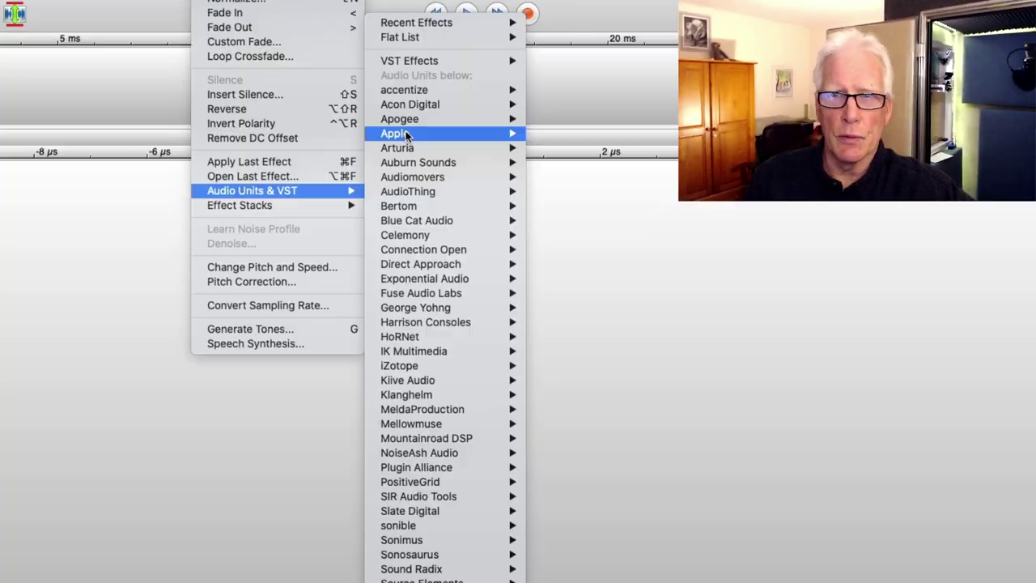
# - Open the Apple AUDynamicsProcessor, TDR Kotelnikov and Waves H-Comp compressor effects
pyautogui.moveTo(407, 134)
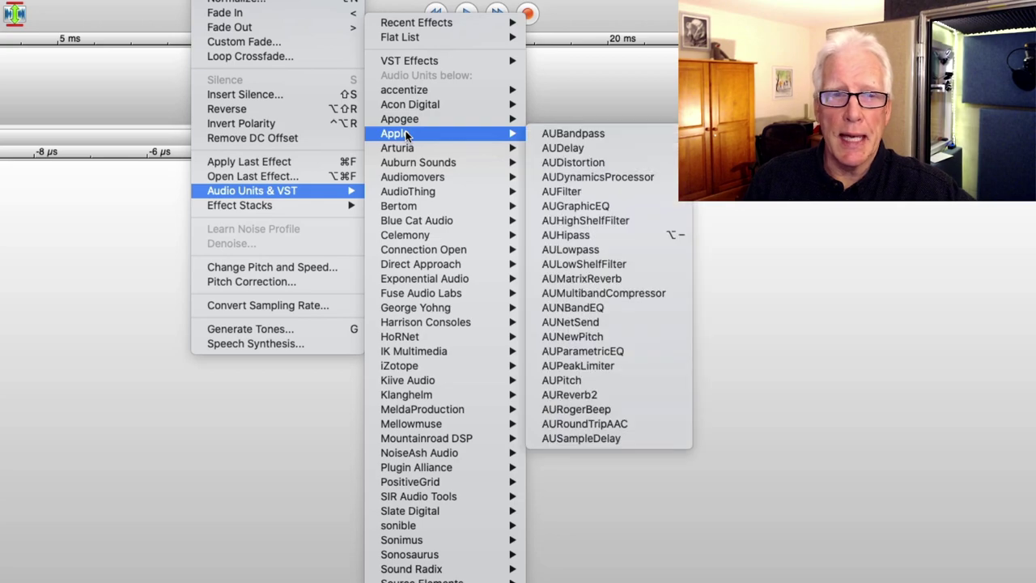
pyautogui.click(572, 179)
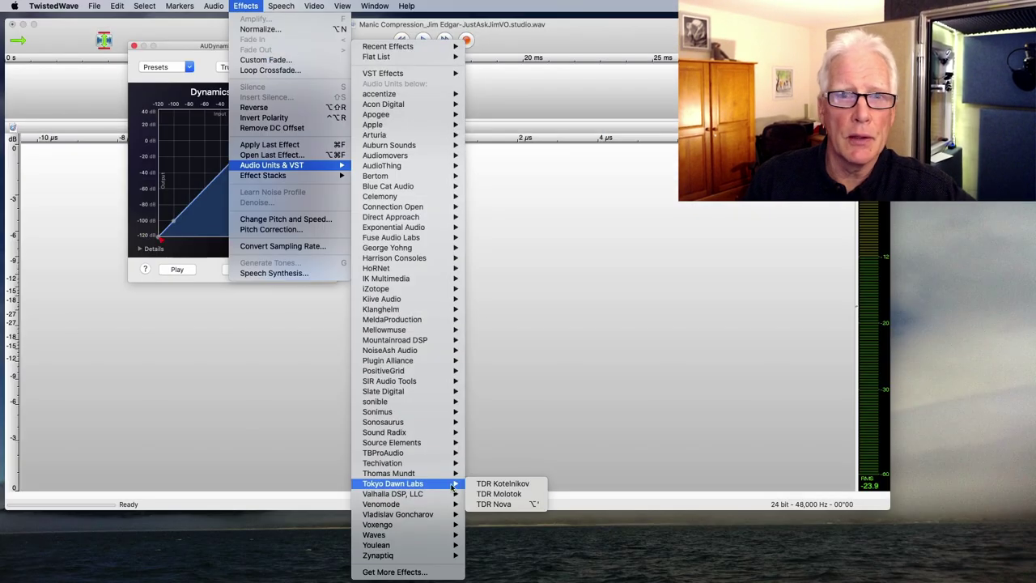
pyautogui.click(494, 483)
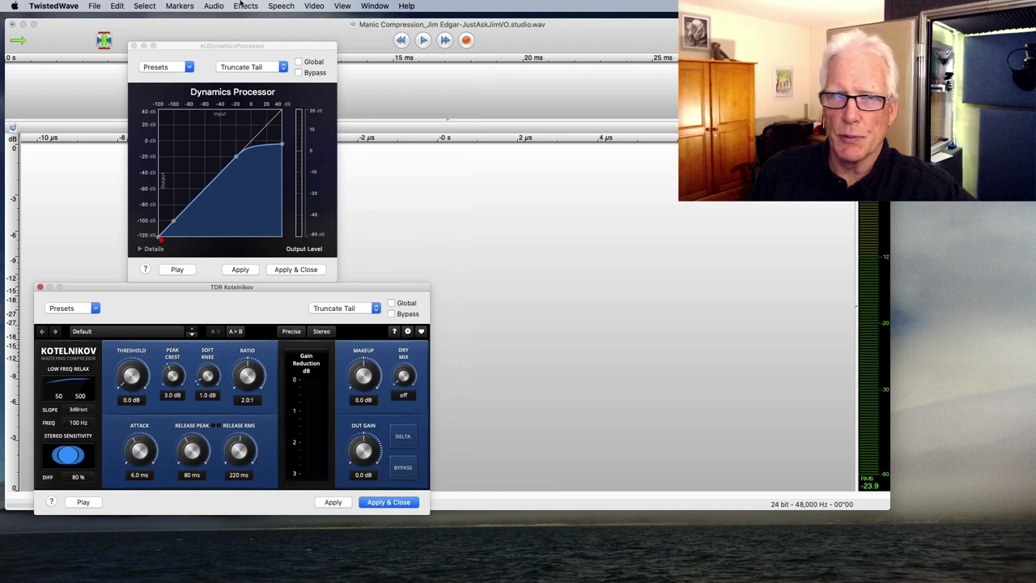
pyautogui.click(242, 5)
pyautogui.click(523, 288)
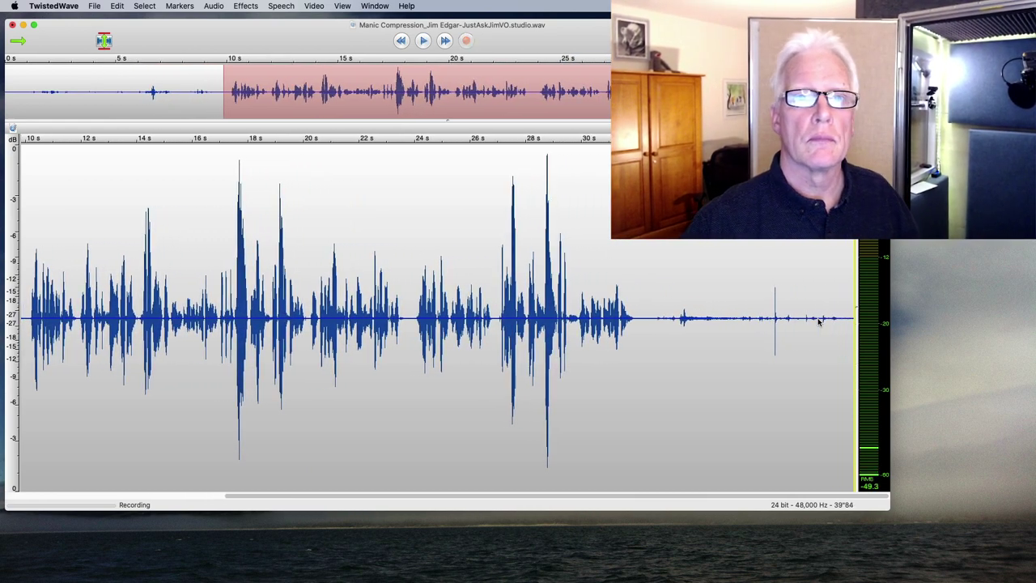
# - Stop the recording and silence the noise after the last spoken phrase, from about 32.5 s to the end of the file
pyautogui.press('space')
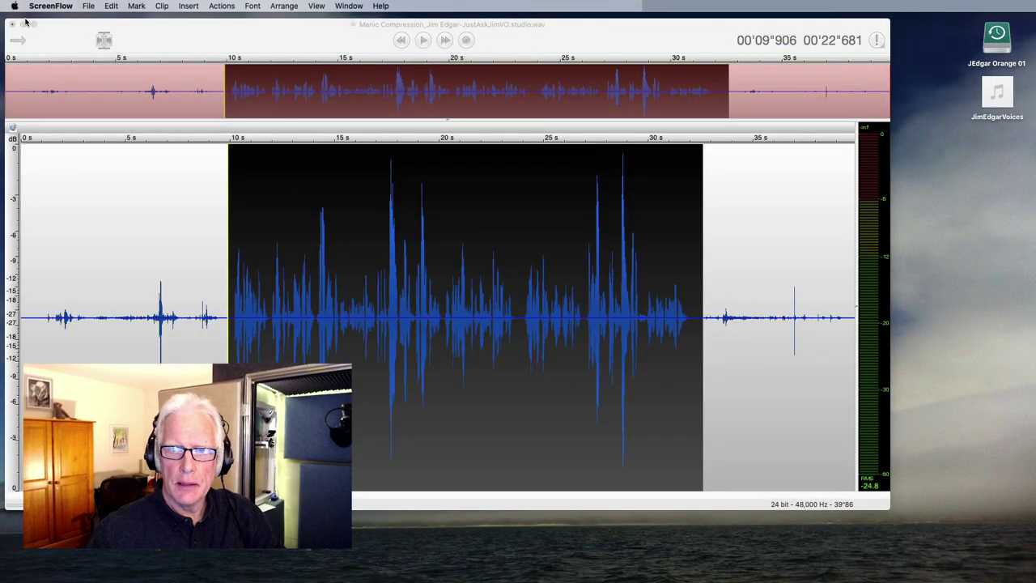
pyautogui.click(712, 301)
pyautogui.click(704, 316)
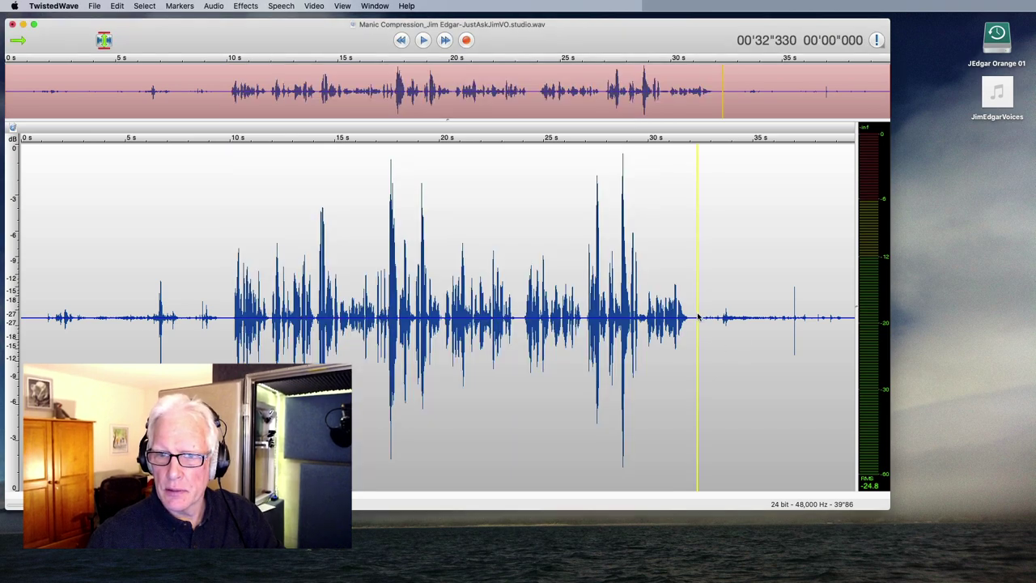
pyautogui.moveTo(706, 316); pyautogui.dragTo(907, 325)
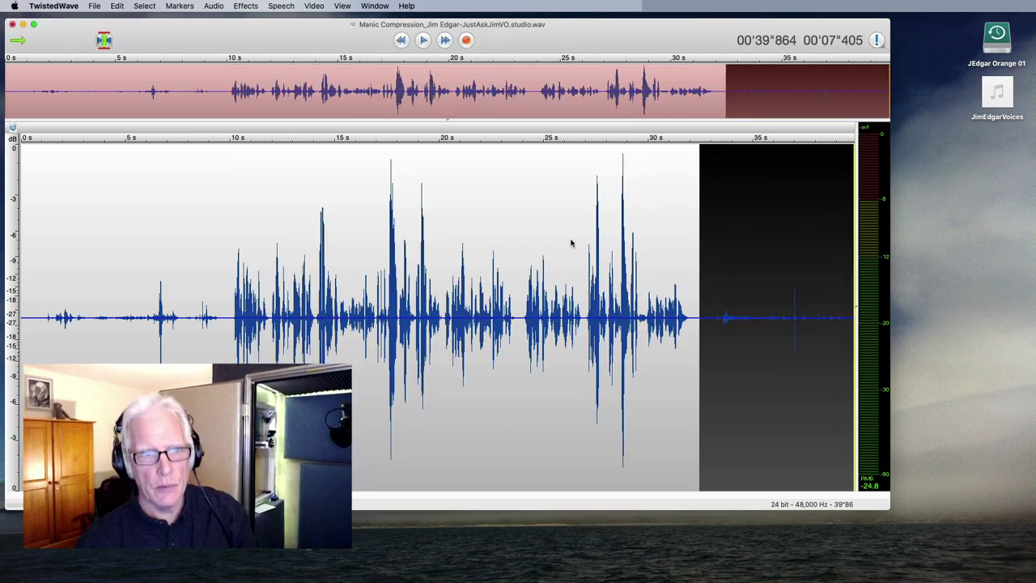
pyautogui.press('Delete')
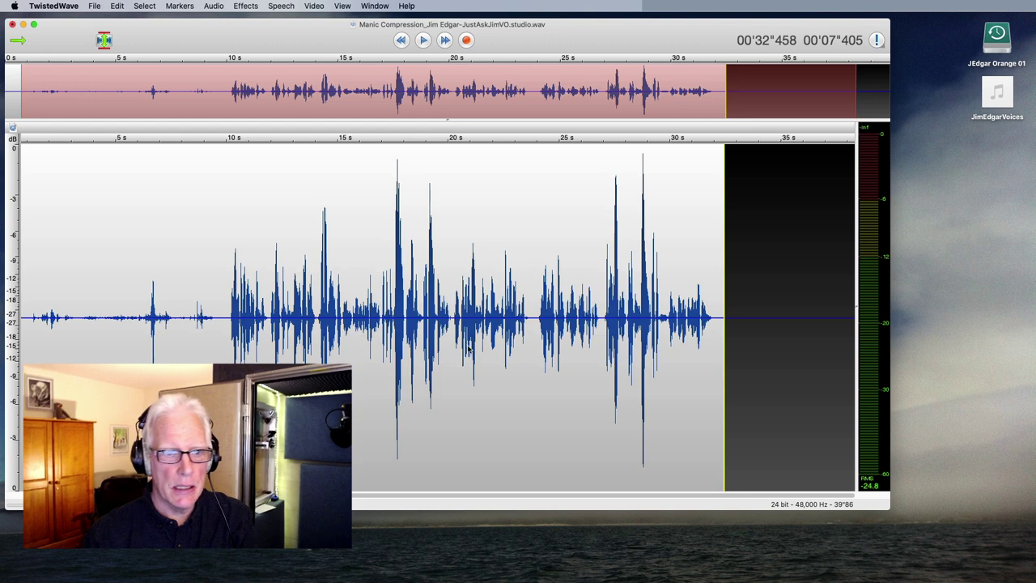
# - Delete the first 9.7 s before the speech, and select and play the spoken passage of about 22.5 s
pyautogui.moveTo(219, 325); pyautogui.dragTo(11, 264)
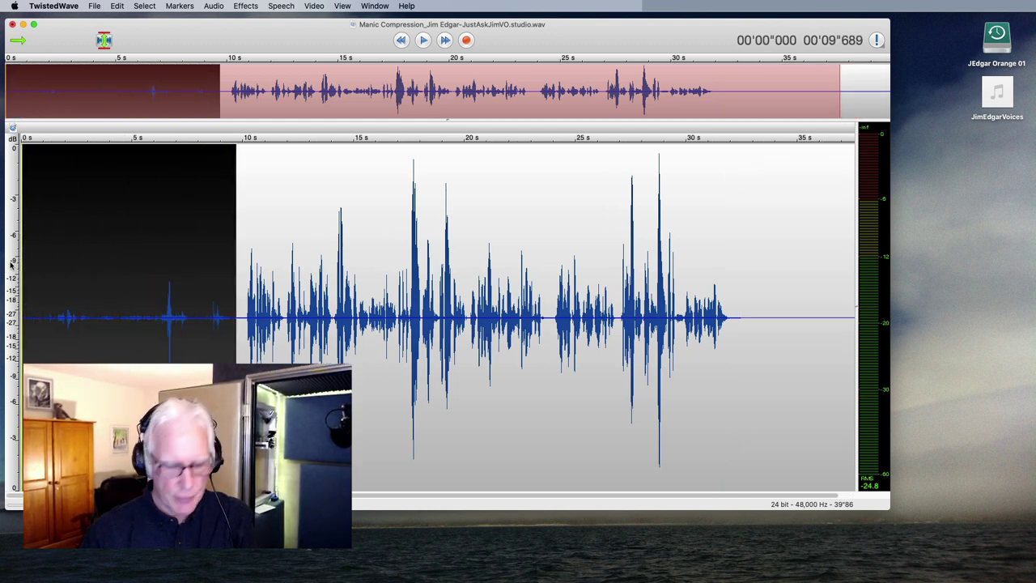
pyautogui.press('Delete')
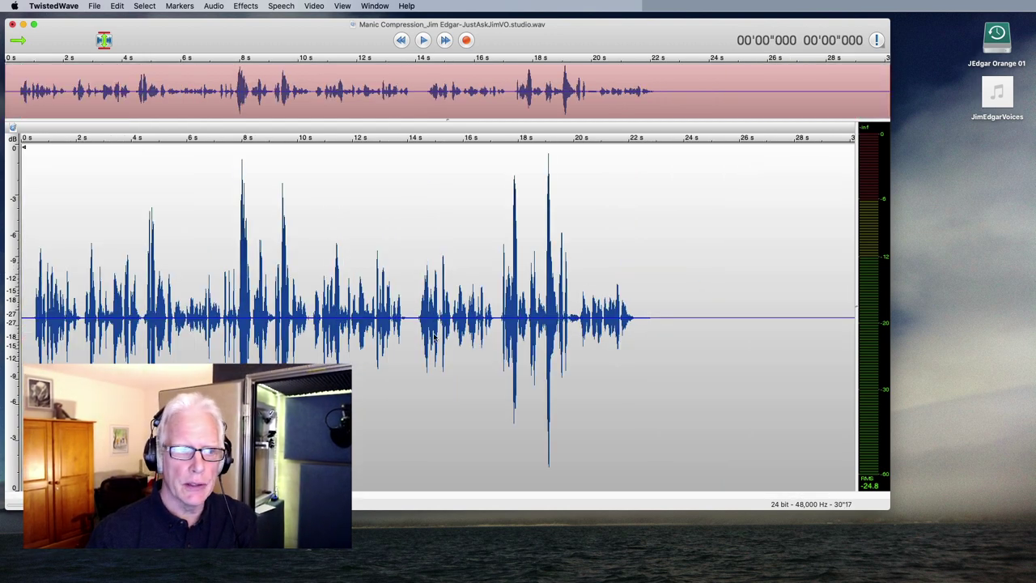
pyautogui.moveTo(42, 327); pyautogui.dragTo(652, 370)
pyautogui.press('space')
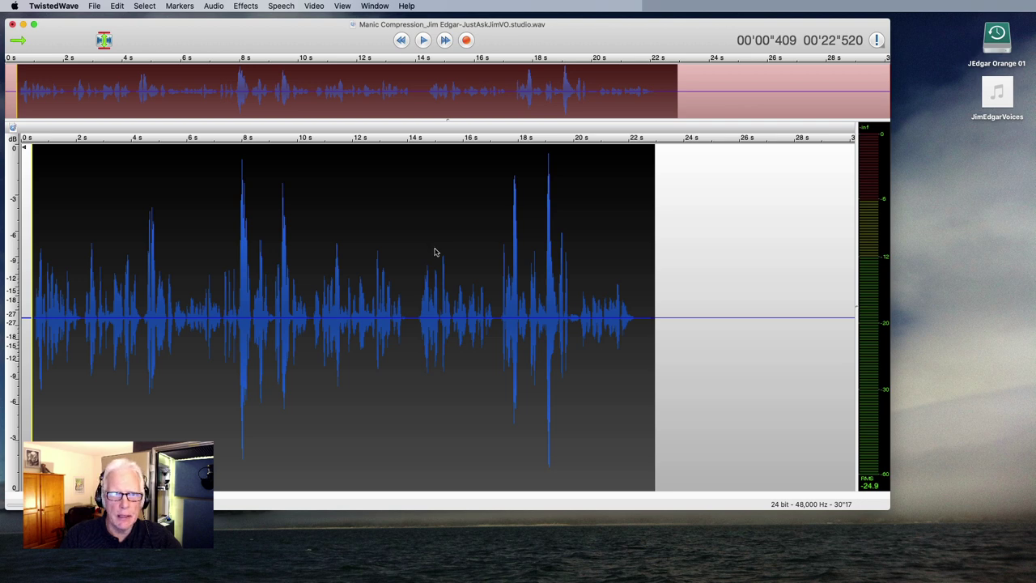
# - Open Apple's AUDynamicsProcessor on the selected speech and move its window clear of the start of the waveform
pyautogui.click(253, 10)
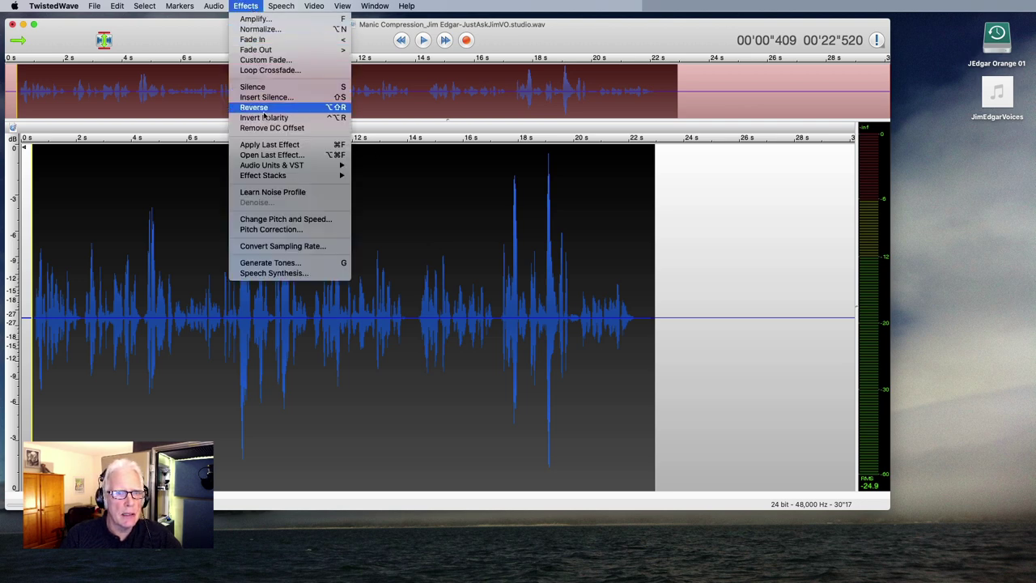
pyautogui.moveTo(287, 166)
pyautogui.moveTo(411, 47)
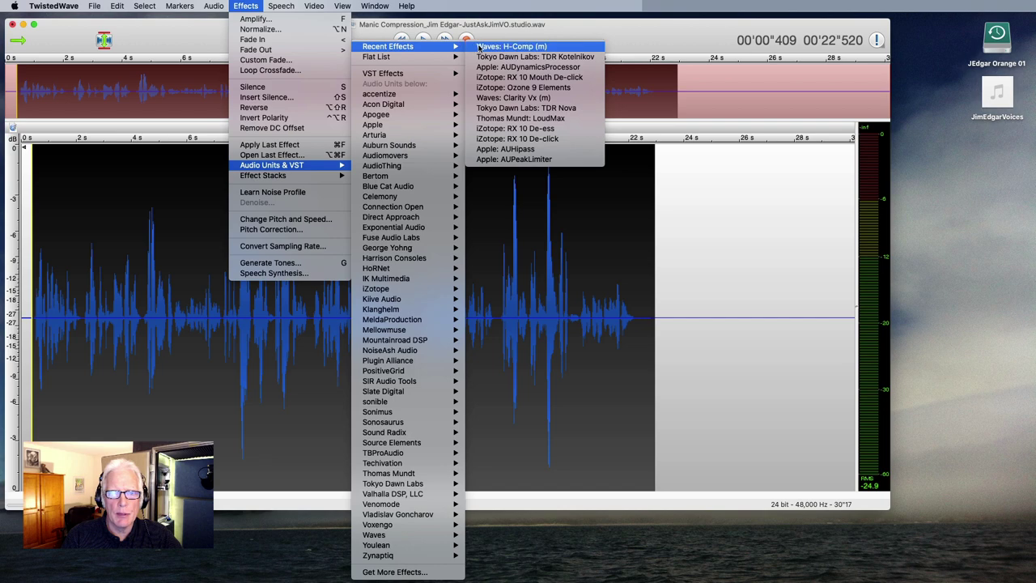
pyautogui.click(492, 68)
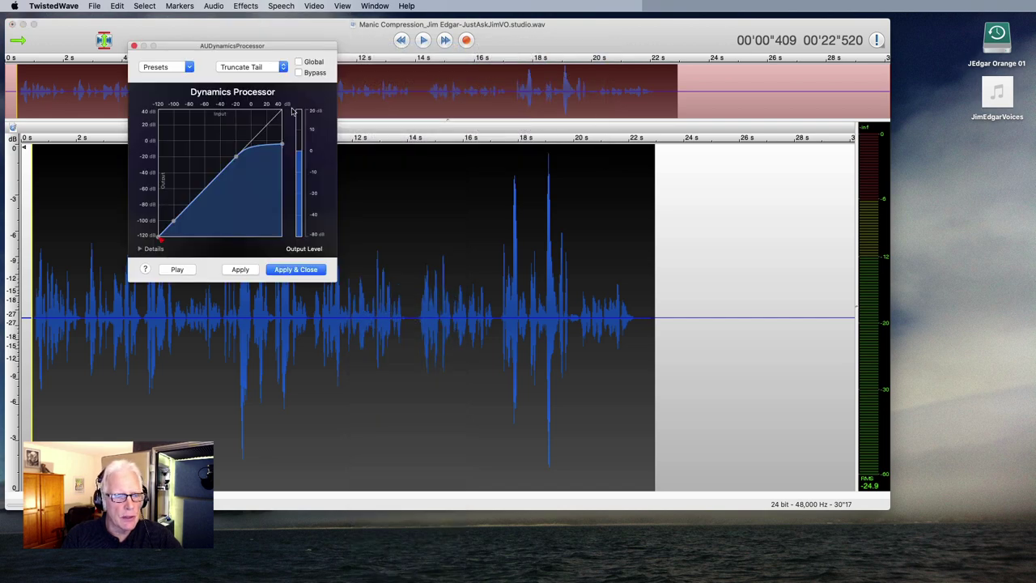
pyautogui.moveTo(230, 50); pyautogui.dragTo(426, 100)
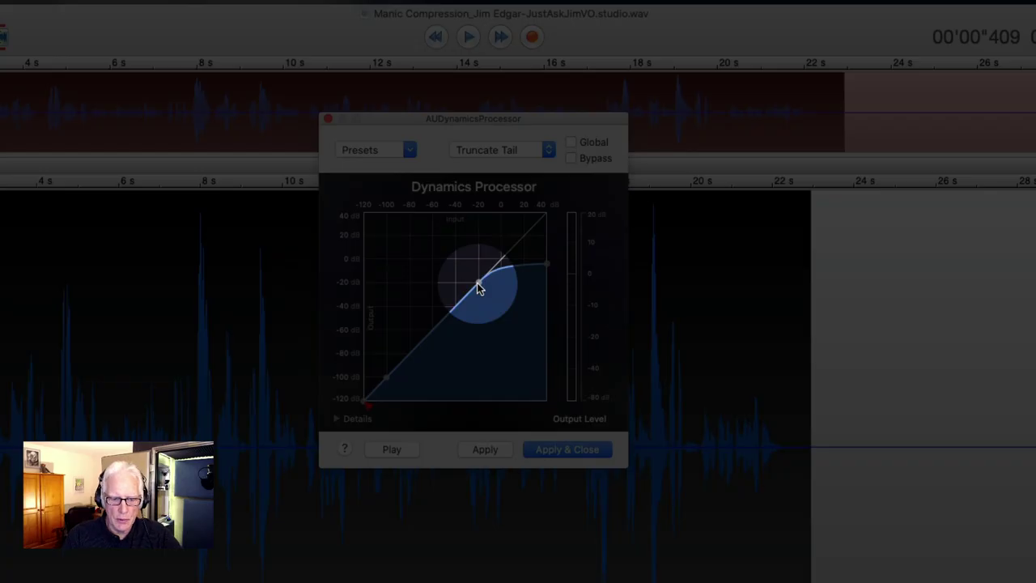
# - Set the Dynamics Processor's compression threshold to about -26.6 dB and its headroom to 40 dB on the curve
pyautogui.moveTo(479, 288); pyautogui.dragTo(463, 327)
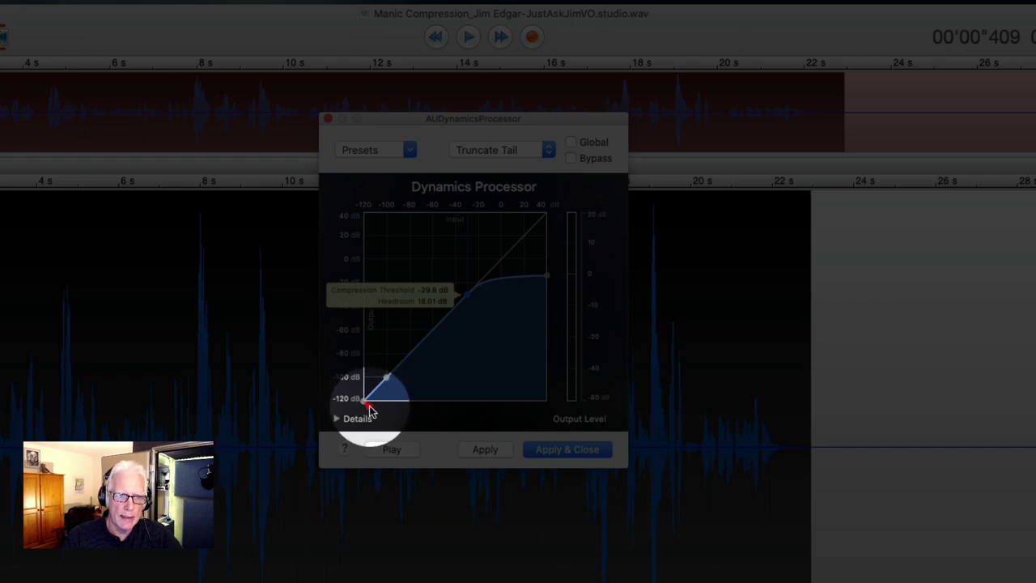
pyautogui.moveTo(369, 411); pyautogui.dragTo(428, 356)
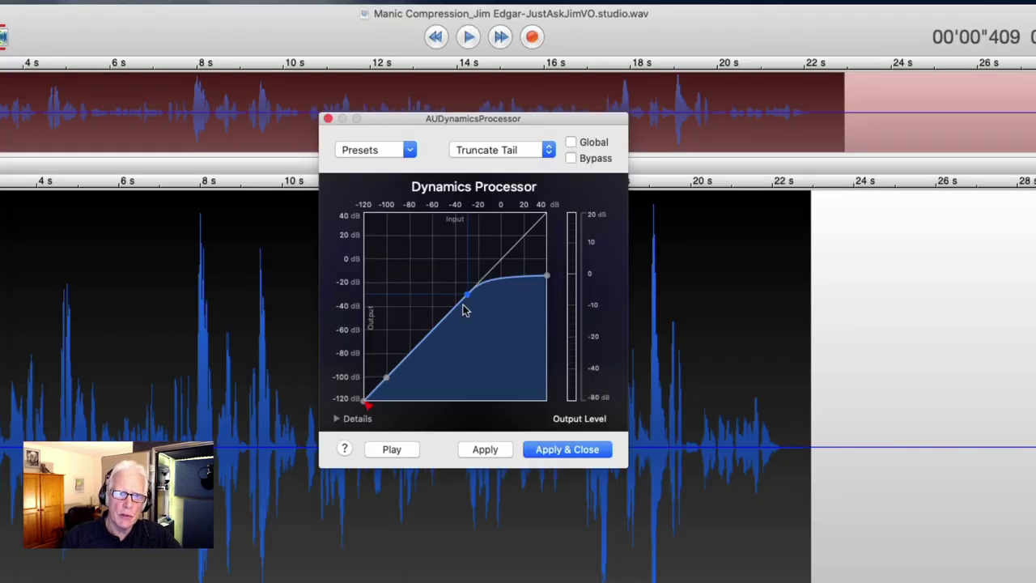
pyautogui.moveTo(468, 299); pyautogui.dragTo(474, 294)
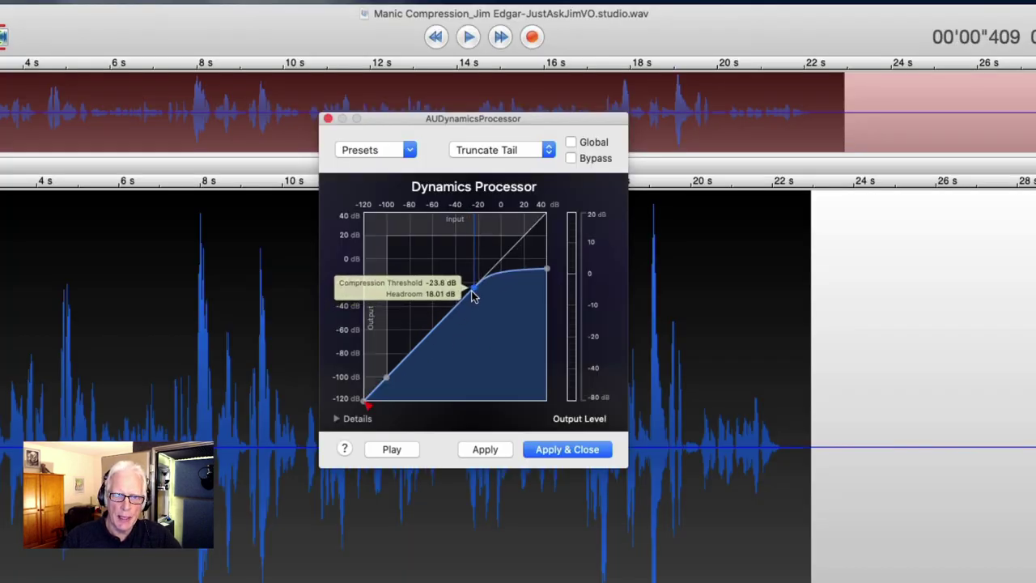
pyautogui.moveTo(547, 277); pyautogui.dragTo(548, 234)
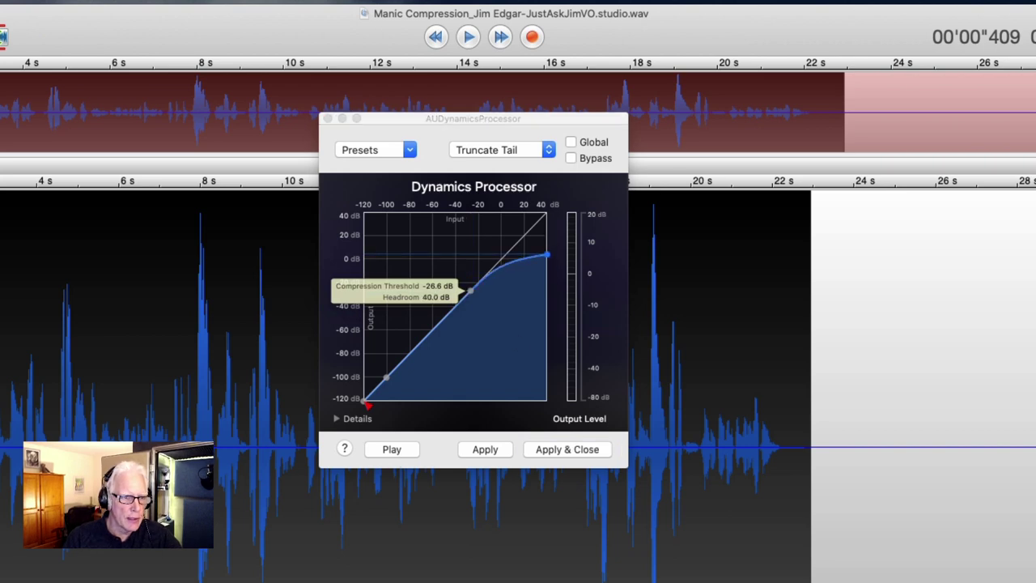
# - Select the audio from about 4.3 s to 10.5 s and preview it through the Dynamics Processor
pyautogui.moveTo(50, 424); pyautogui.dragTo(300, 412)
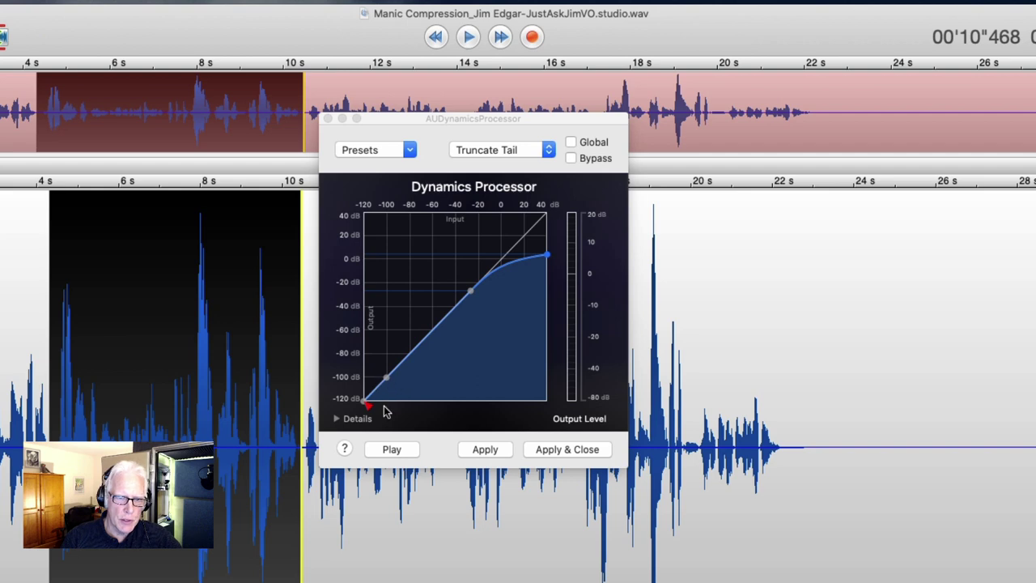
pyautogui.click(392, 449)
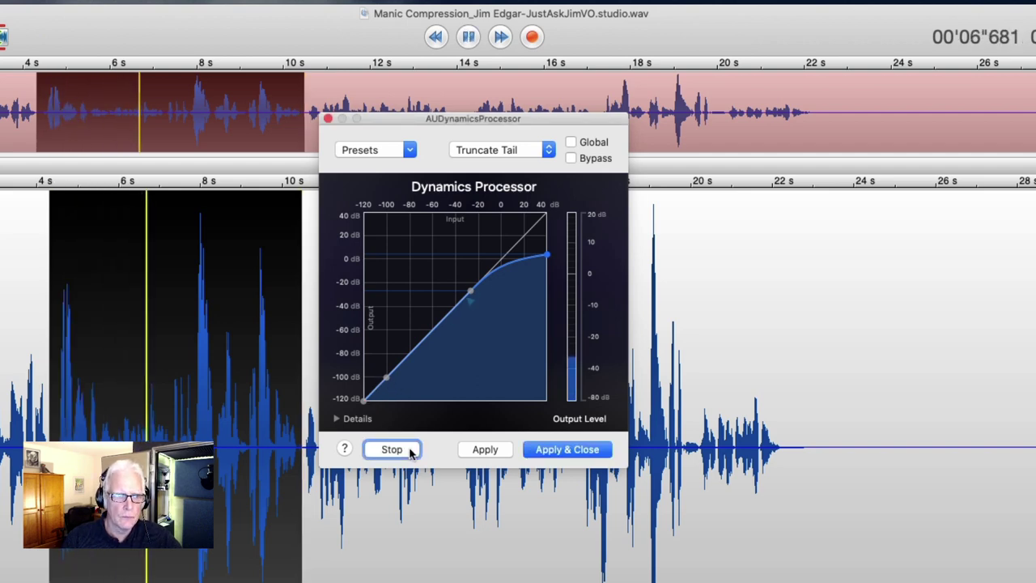
pyautogui.click(392, 449)
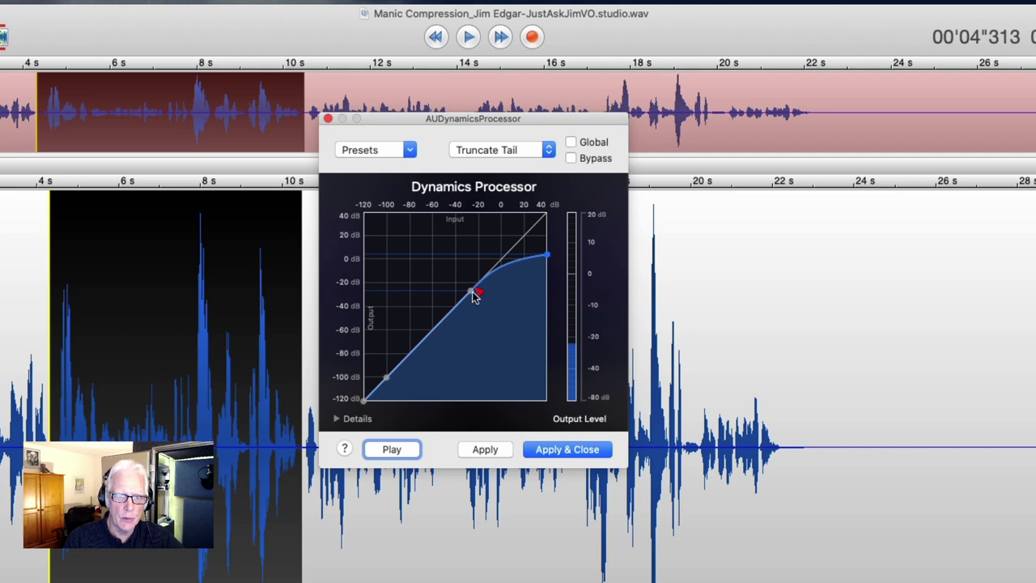
# - Try lower compression thresholds down to about -38.8 dB, settle on about -32.9 dB and preview the selection
pyautogui.moveTo(473, 295); pyautogui.dragTo(464, 311)
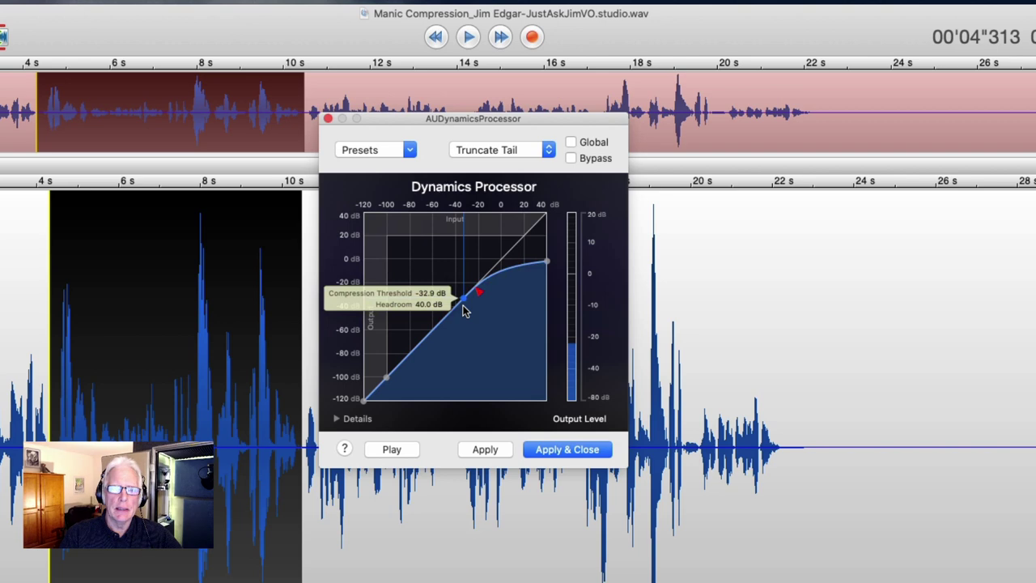
pyautogui.moveTo(463, 311)
pyautogui.mouseDown()
pyautogui.moveTo(481, 297)
pyautogui.moveTo(455, 324)
pyautogui.mouseUp()
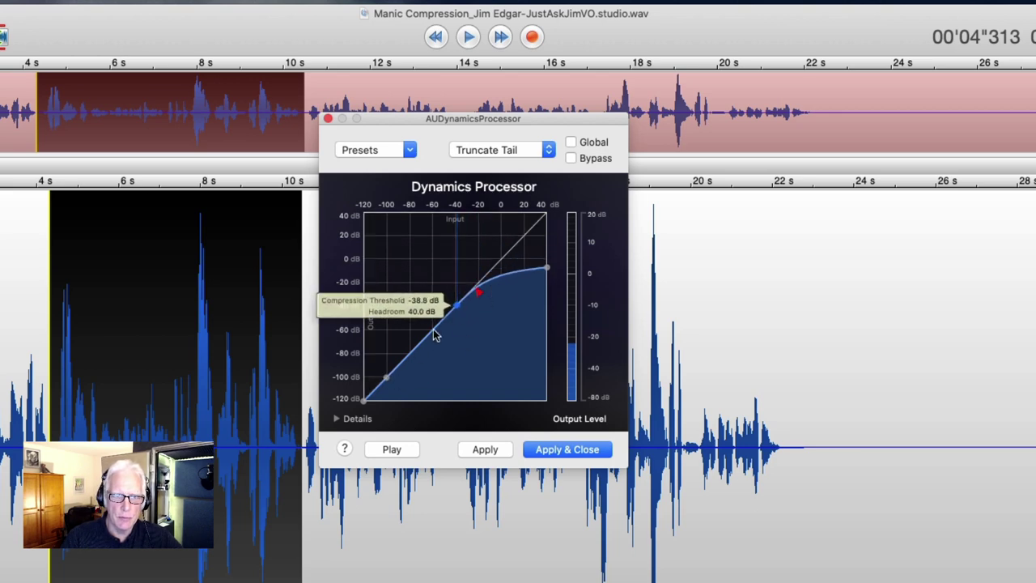
pyautogui.moveTo(458, 311)
pyautogui.mouseDown()
pyautogui.moveTo(478, 291)
pyautogui.moveTo(469, 304)
pyautogui.mouseUp()
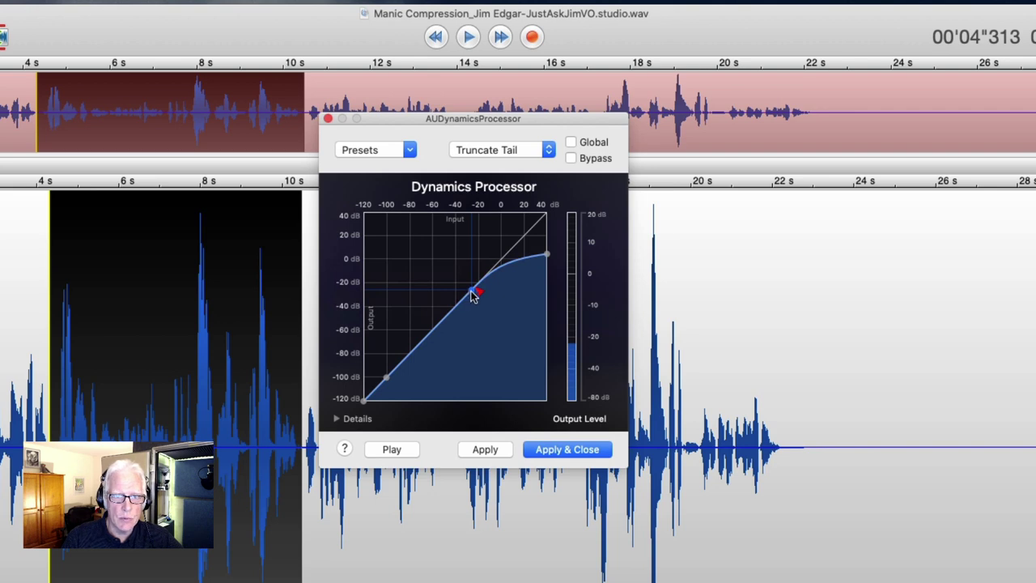
pyautogui.moveTo(474, 296)
pyautogui.mouseDown()
pyautogui.moveTo(468, 288)
pyautogui.moveTo(463, 300)
pyautogui.mouseUp()
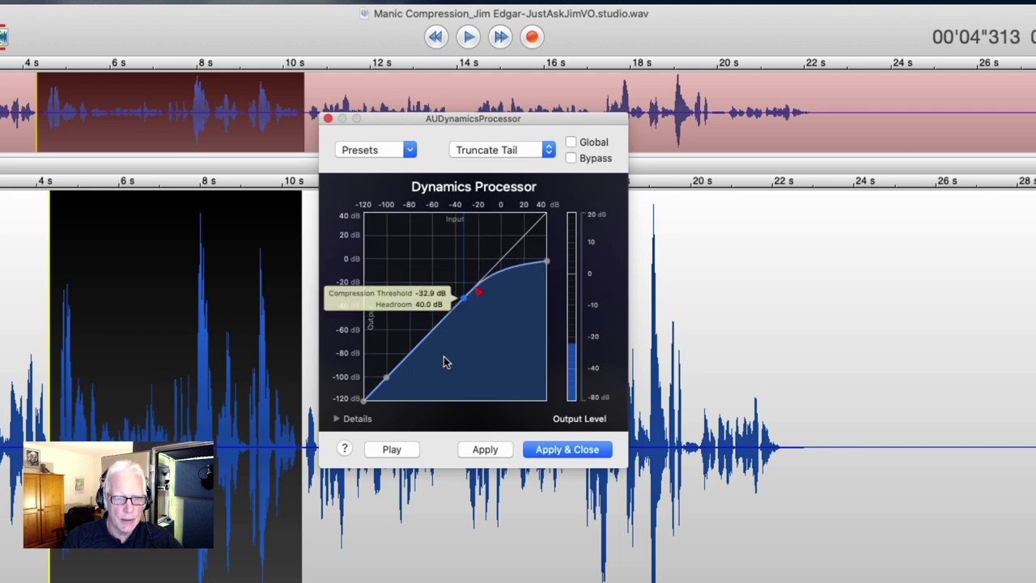
pyautogui.click(391, 449)
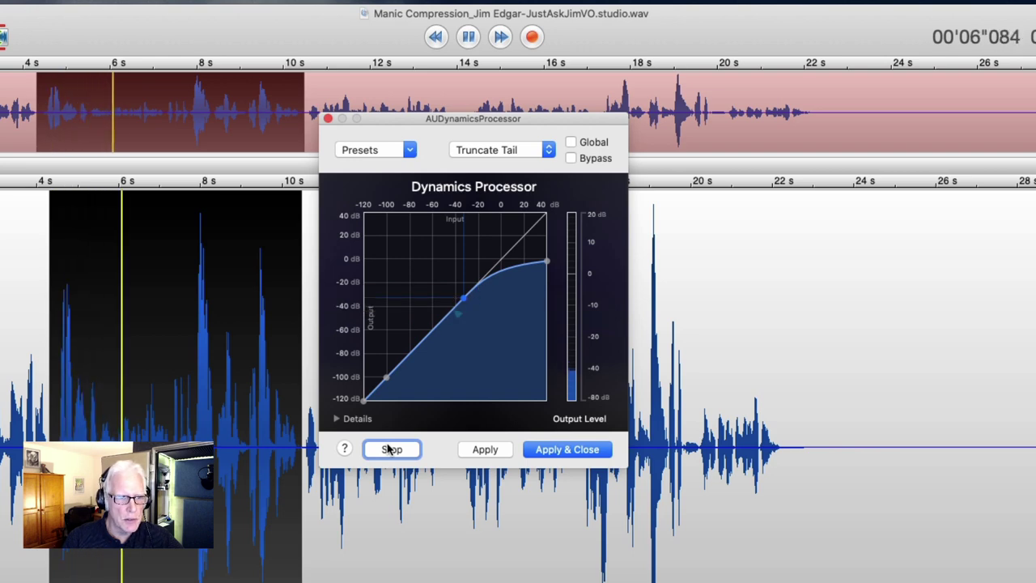
pyautogui.click(390, 449)
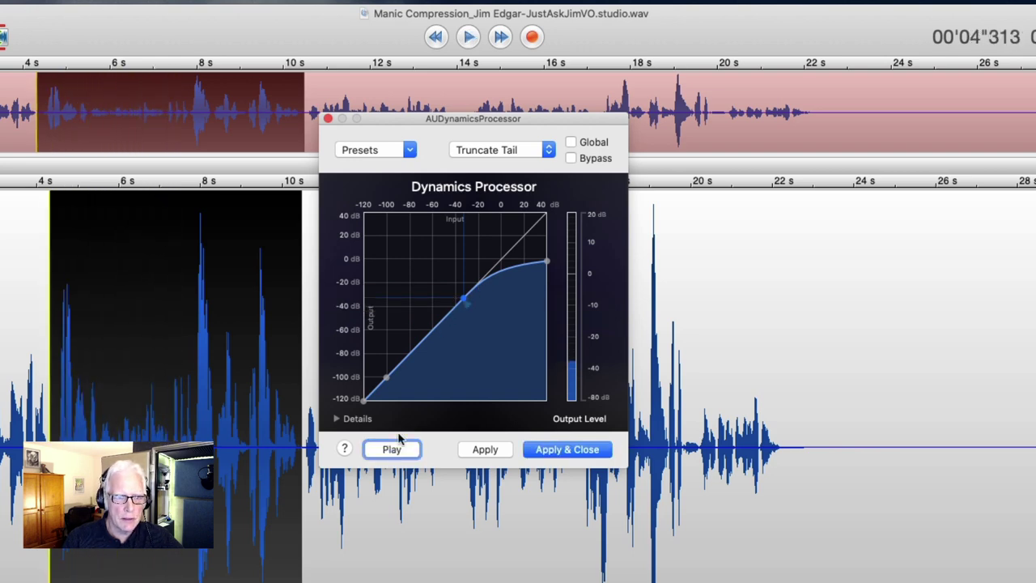
# - Raise the compression threshold to just above -20 dB, preview the selection and close the Dynamics Processor without applying it
pyautogui.moveTo(464, 300); pyautogui.dragTo(481, 280)
pyautogui.click(392, 451)
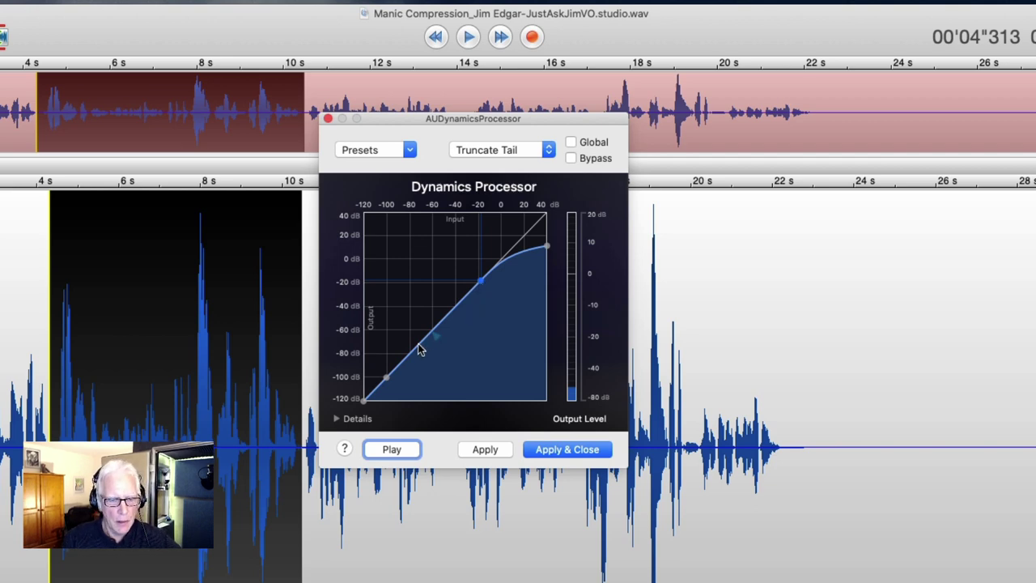
pyautogui.press('Escape')
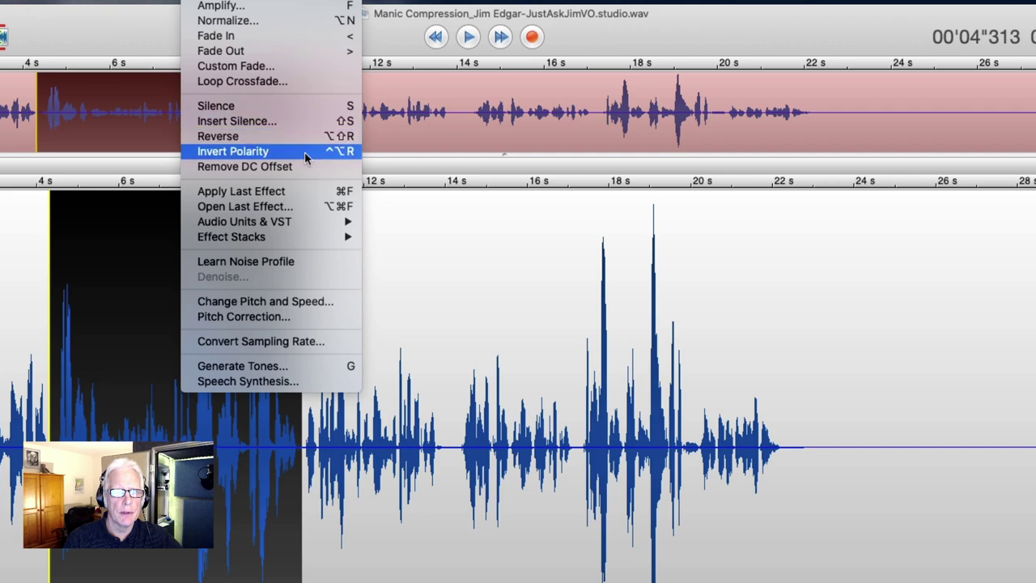
# - Open TDR Kotelnikov on the selected audio and preview the selection with the Default preset and a 0.0 dB threshold
pyautogui.moveTo(315, 222)
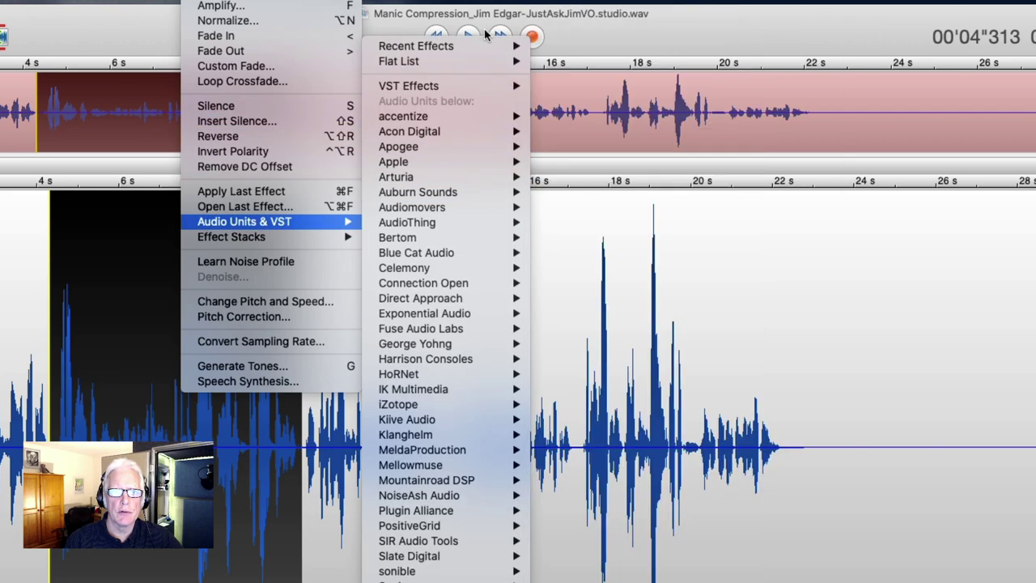
pyautogui.moveTo(486, 45)
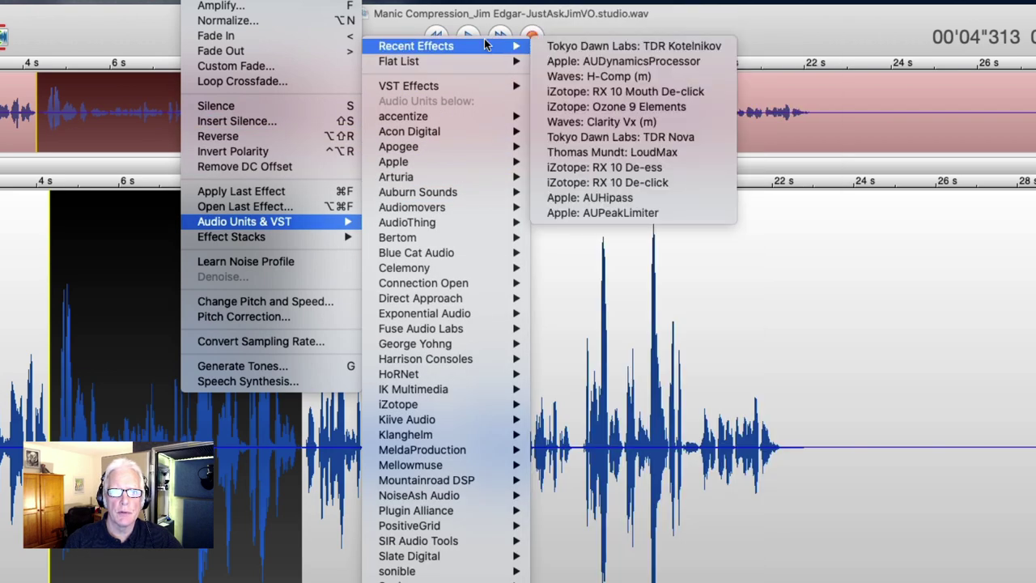
pyautogui.click(577, 46)
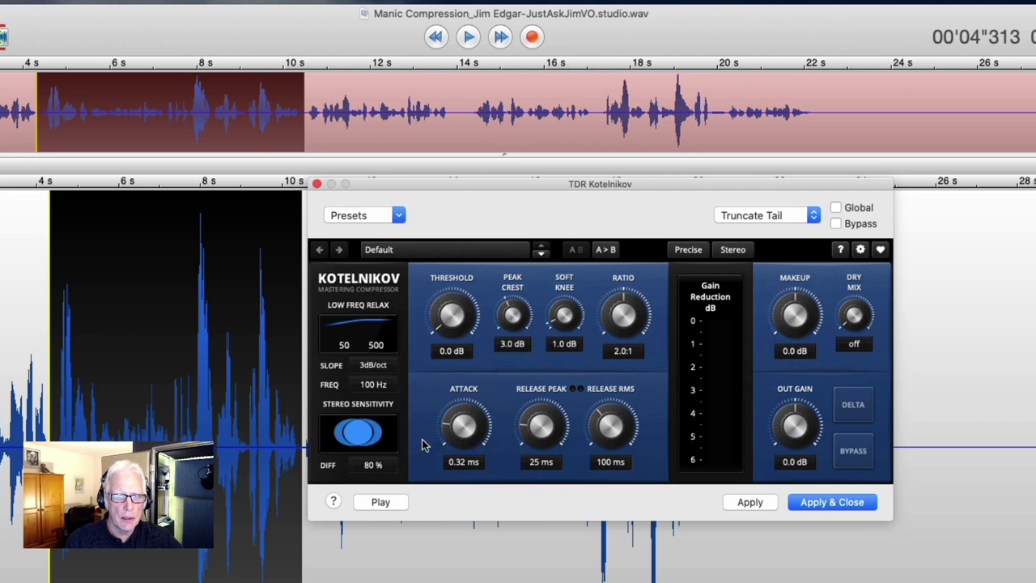
pyautogui.click(380, 502)
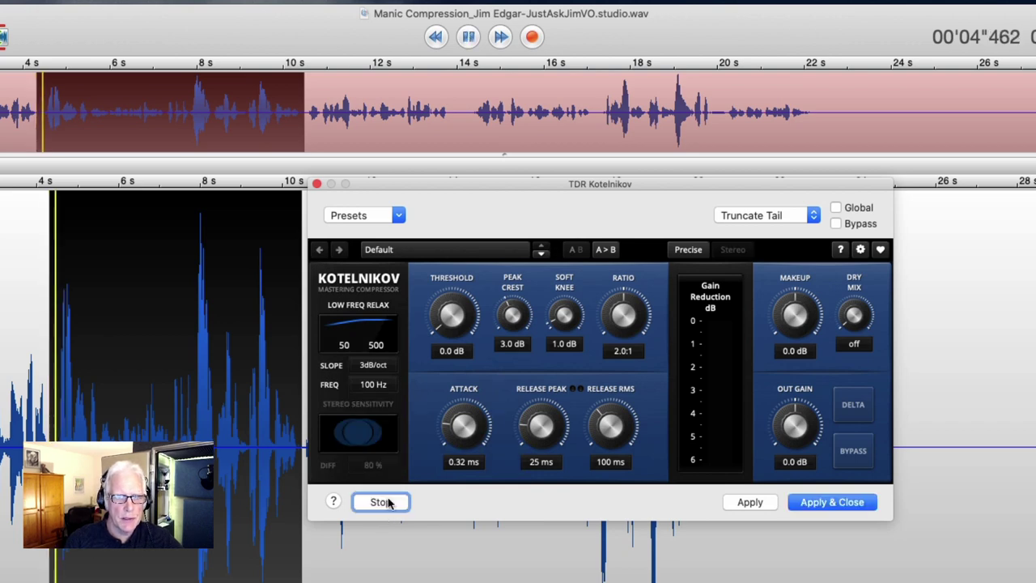
pyautogui.click(380, 502)
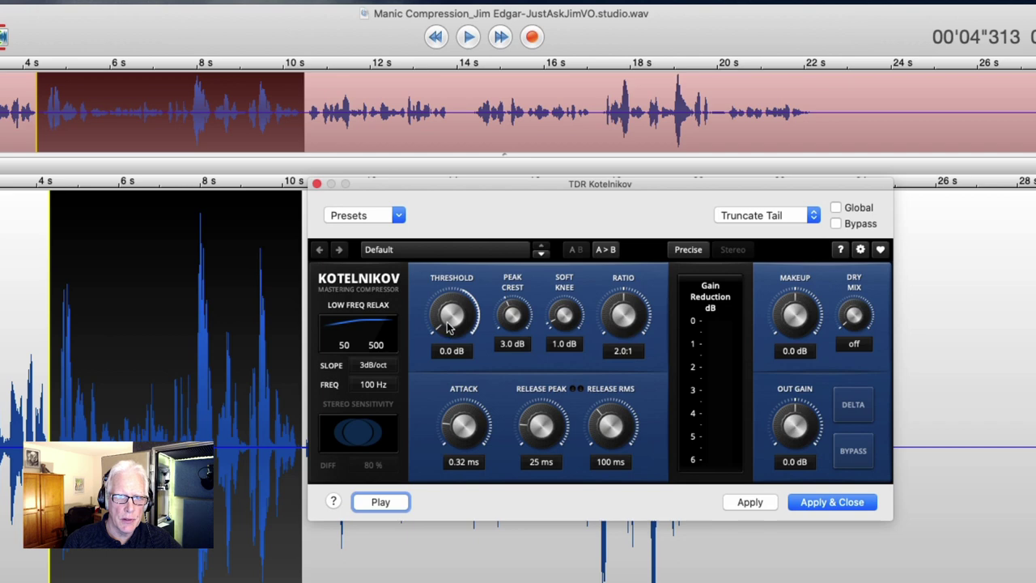
# - Preview the selection in TDR Kotelnikov with the threshold at -21.0 dB, raise it to -15.9 dB and close the plug-in without applying
pyautogui.moveTo(450, 326)
pyautogui.mouseDown()
pyautogui.moveTo(449, 356)
pyautogui.moveTo(451, 334)
pyautogui.mouseUp()
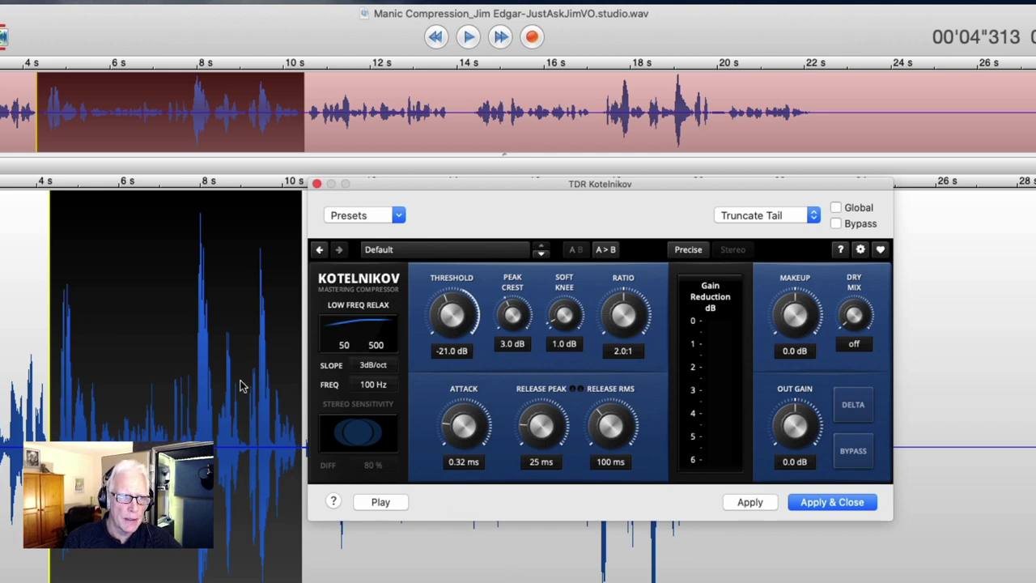
pyautogui.click(397, 505)
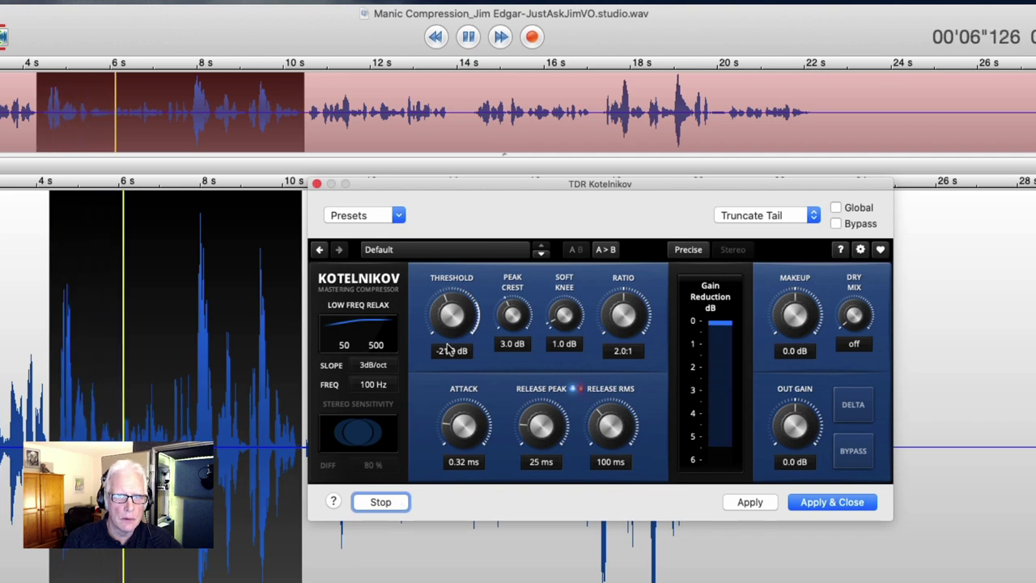
pyautogui.moveTo(451, 316)
pyautogui.mouseDown()
pyautogui.moveTo(451, 304)
pyautogui.moveTo(455, 322)
pyautogui.mouseUp()
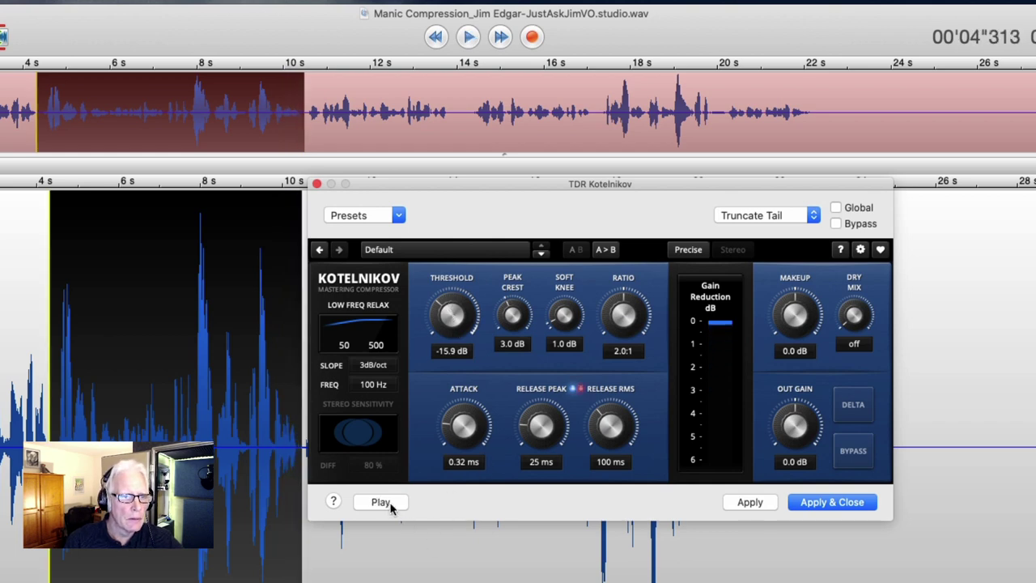
pyautogui.press('Escape')
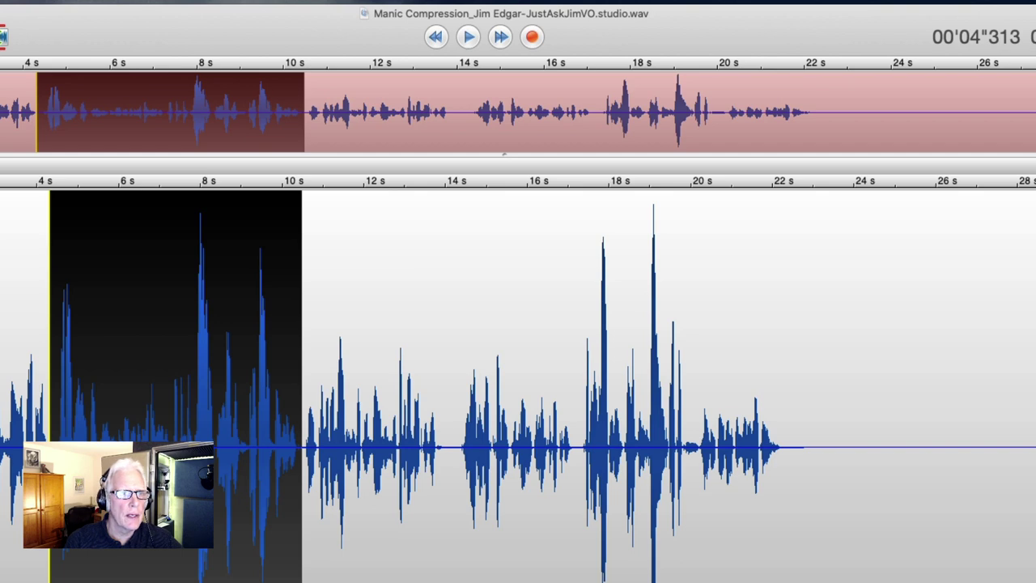
# - Open Waves H-Comp (m) on the selection, lower its threshold to mid-range and move its window clear of the selected waveform
pyautogui.click(203, 0)
pyautogui.moveTo(267, 221)
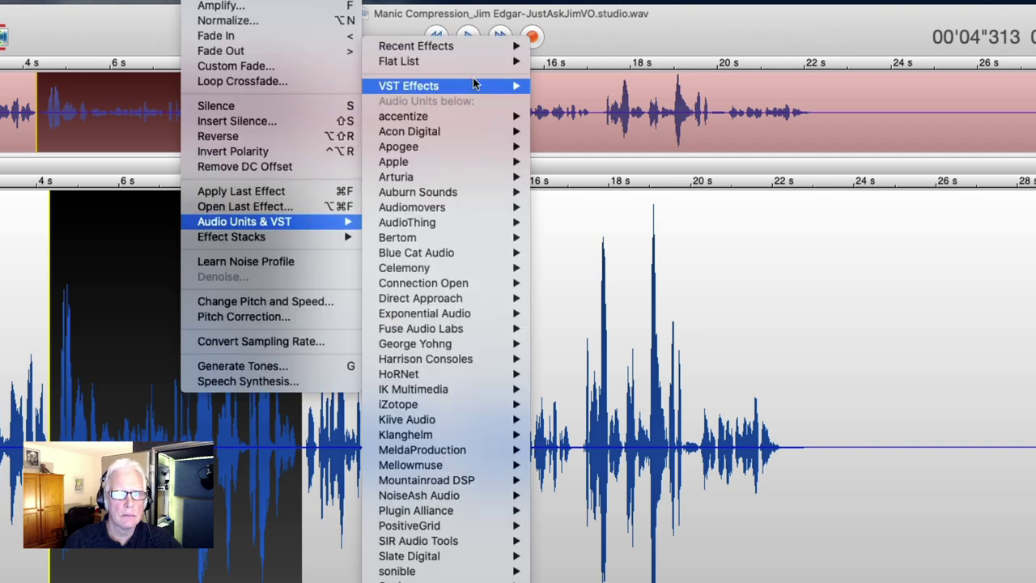
pyautogui.moveTo(486, 48)
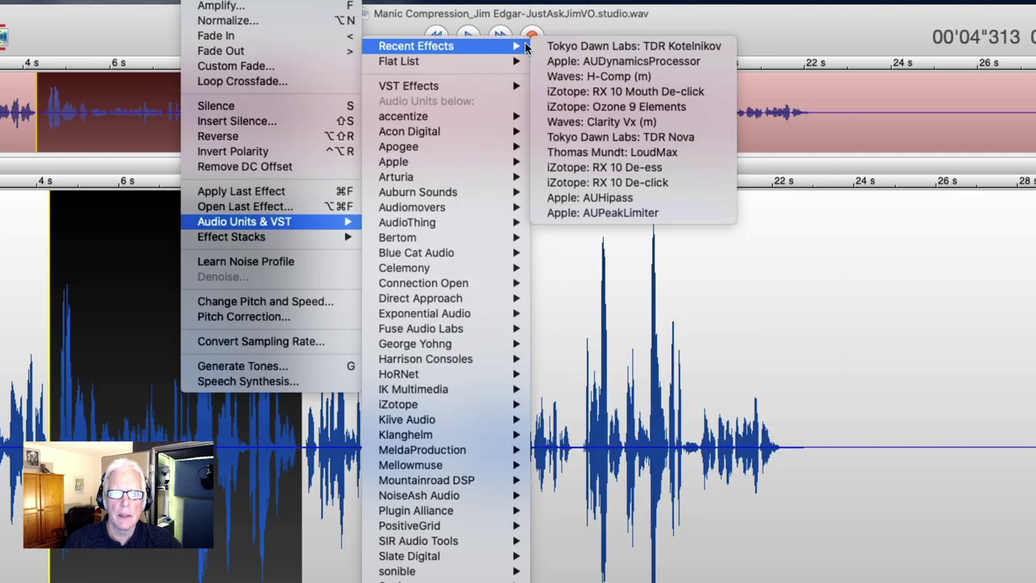
pyautogui.click(577, 77)
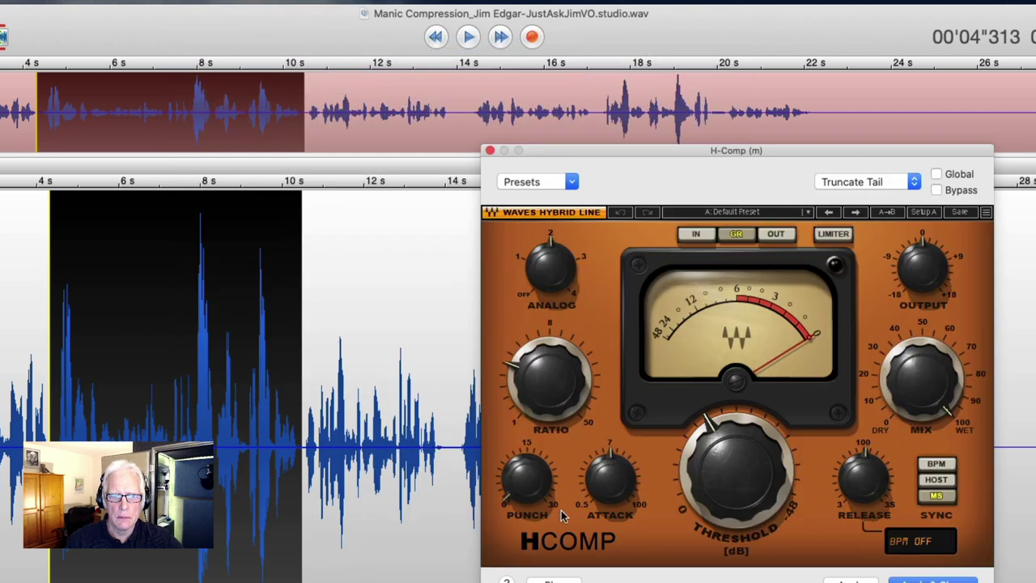
pyautogui.moveTo(753, 492); pyautogui.dragTo(753, 450)
pyautogui.moveTo(634, 154); pyautogui.dragTo(460, 78)
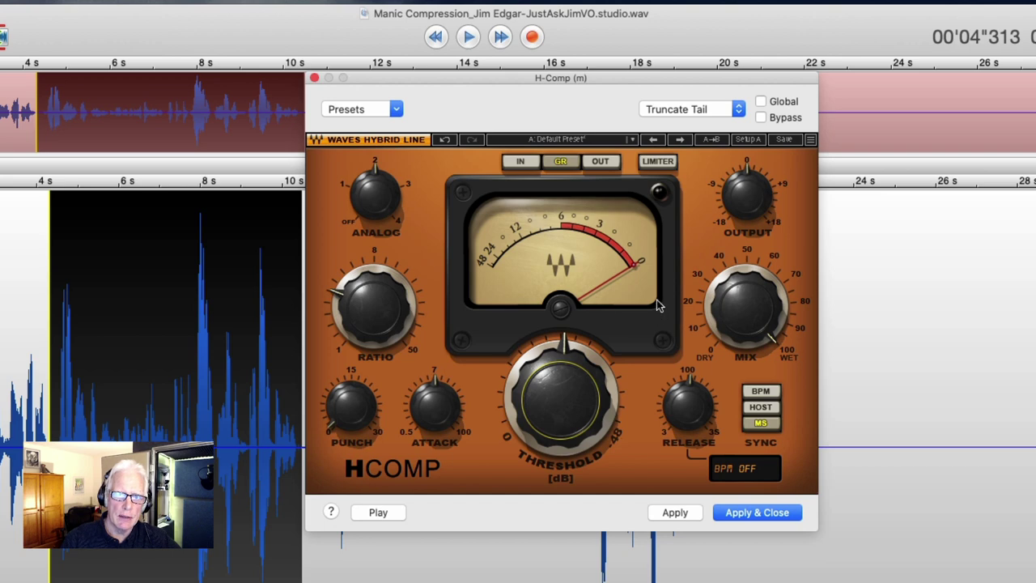
# - Preview the selection while lowering the H-Comp threshold to about -46 dB, and bring the threshold back up to a light setting
pyautogui.click(378, 513)
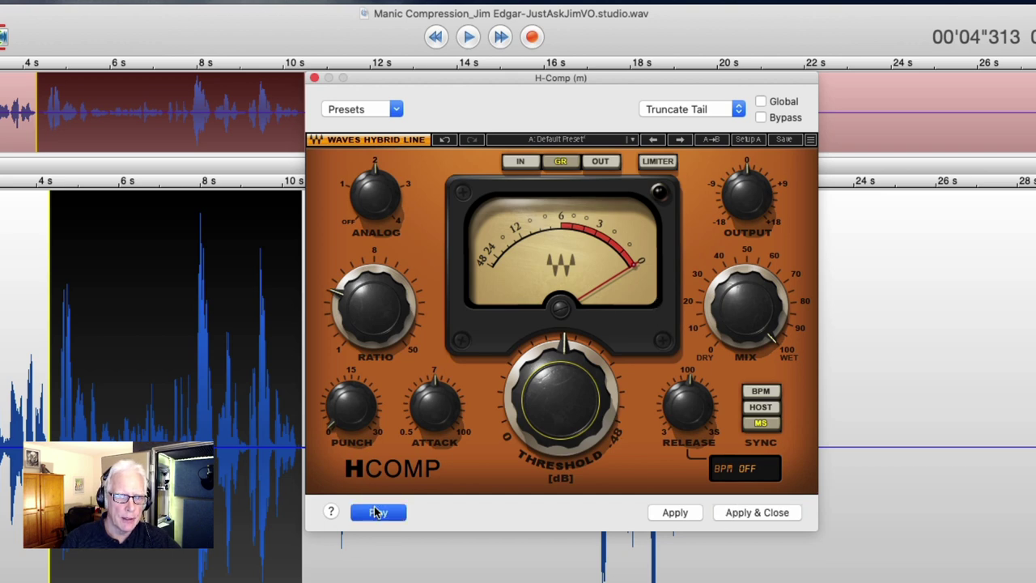
pyautogui.moveTo(564, 425); pyautogui.dragTo(564, 380)
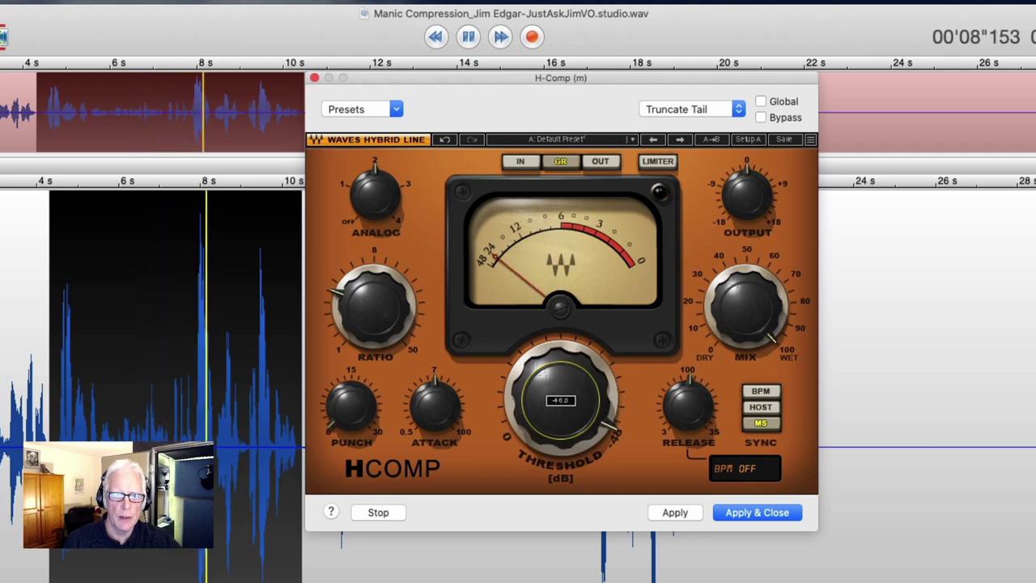
pyautogui.moveTo(561, 380); pyautogui.dragTo(486, 469)
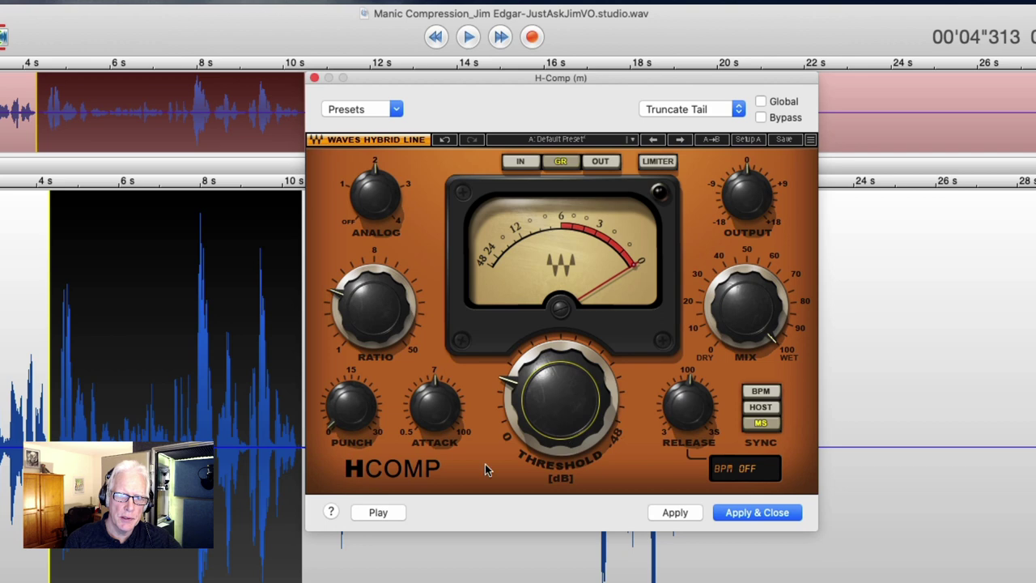
# - Preview the selection with the light H-Comp threshold and raise the threshold to about -6 dB
pyautogui.click(378, 512)
pyautogui.moveTo(557, 409)
pyautogui.mouseDown()
pyautogui.moveTo(557, 433)
pyautogui.moveTo(554, 421)
pyautogui.mouseUp()
pyautogui.click(376, 514)
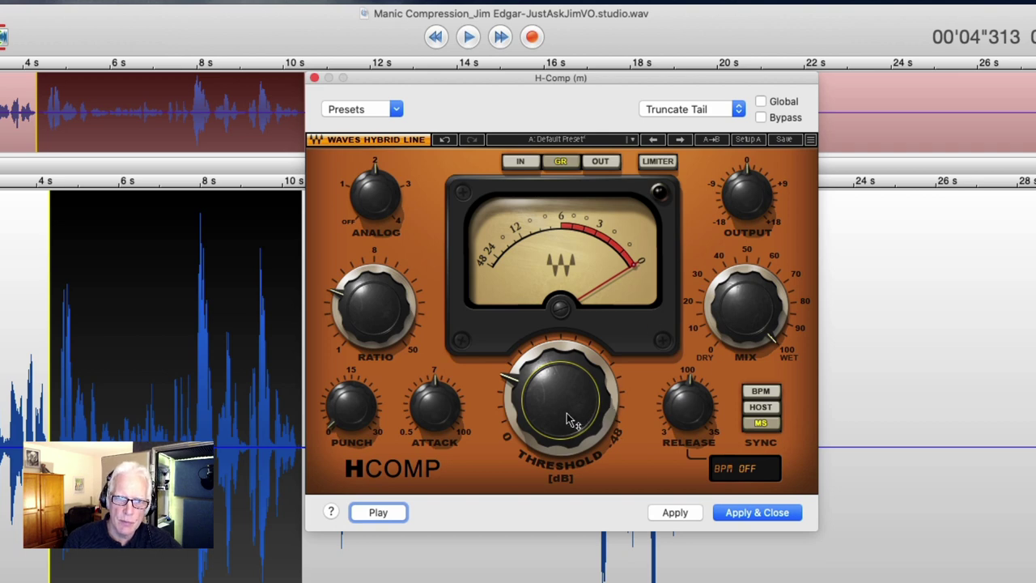
pyautogui.moveTo(567, 417); pyautogui.dragTo(567, 441)
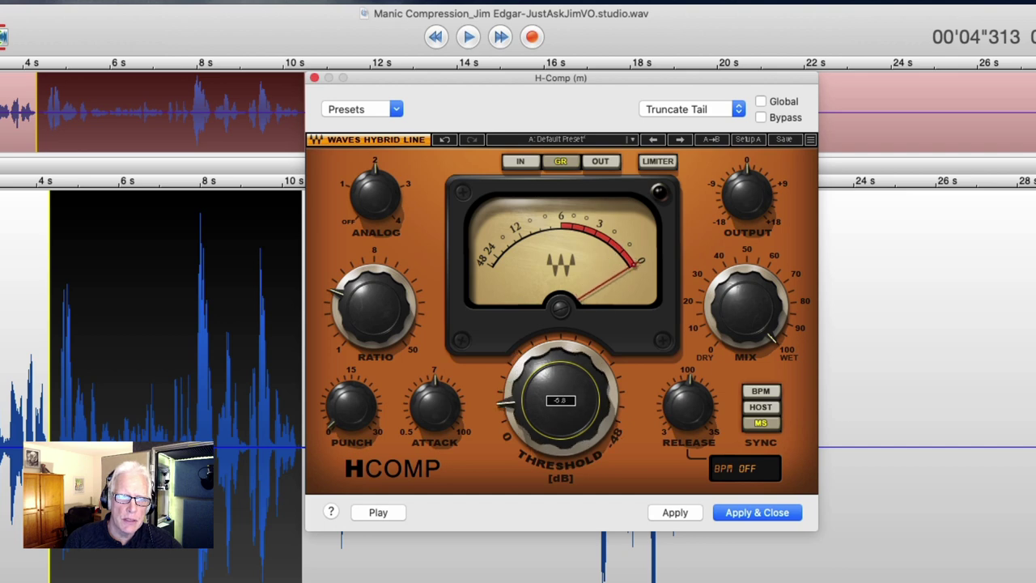
# - Preview the selection while lowering the H-Comp threshold to about -13.8 dB, replay it, and raise the threshold slightly
pyautogui.click(378, 512)
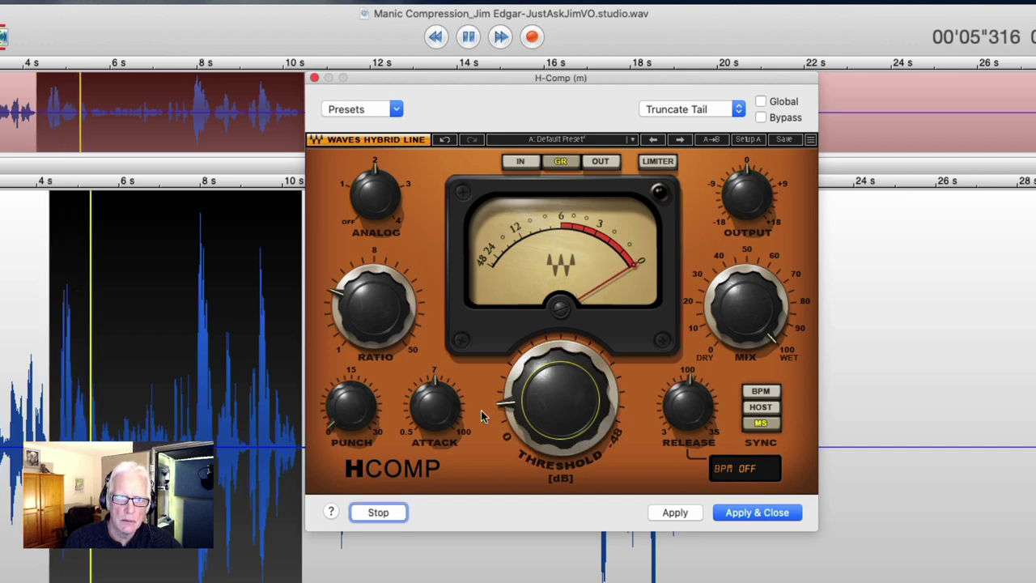
pyautogui.moveTo(548, 429); pyautogui.dragTo(548, 380)
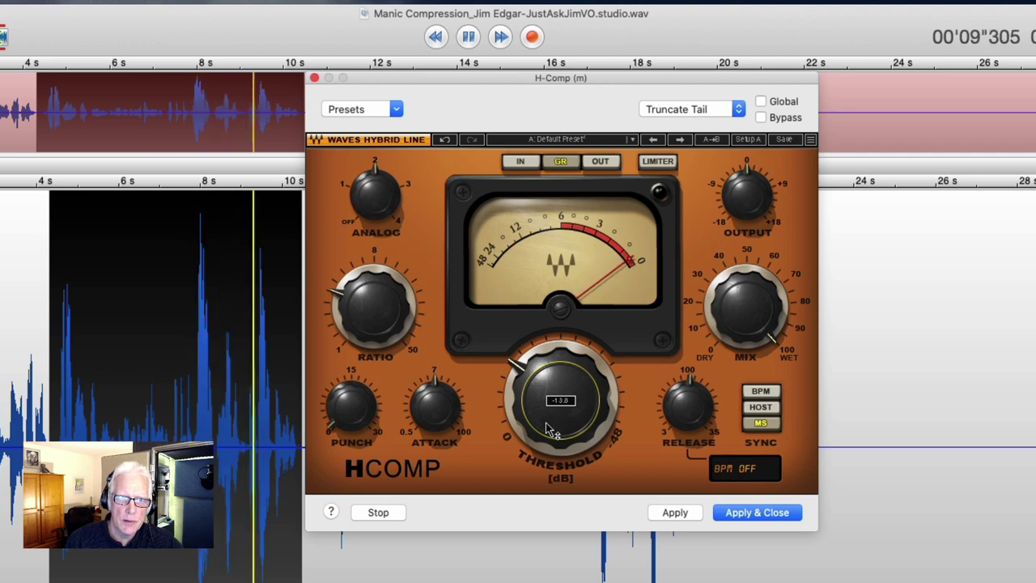
pyautogui.click(379, 513)
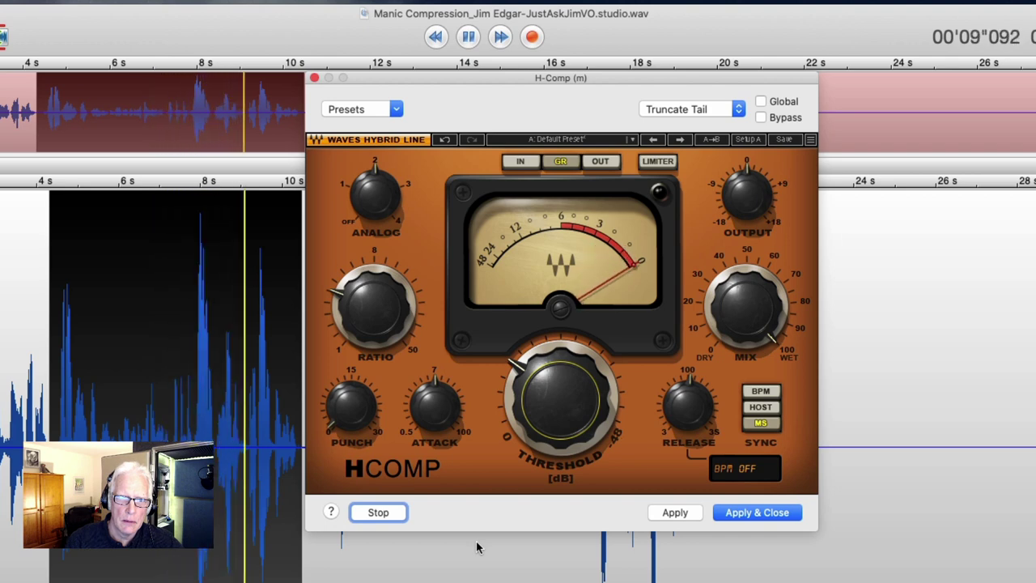
pyautogui.click(389, 522)
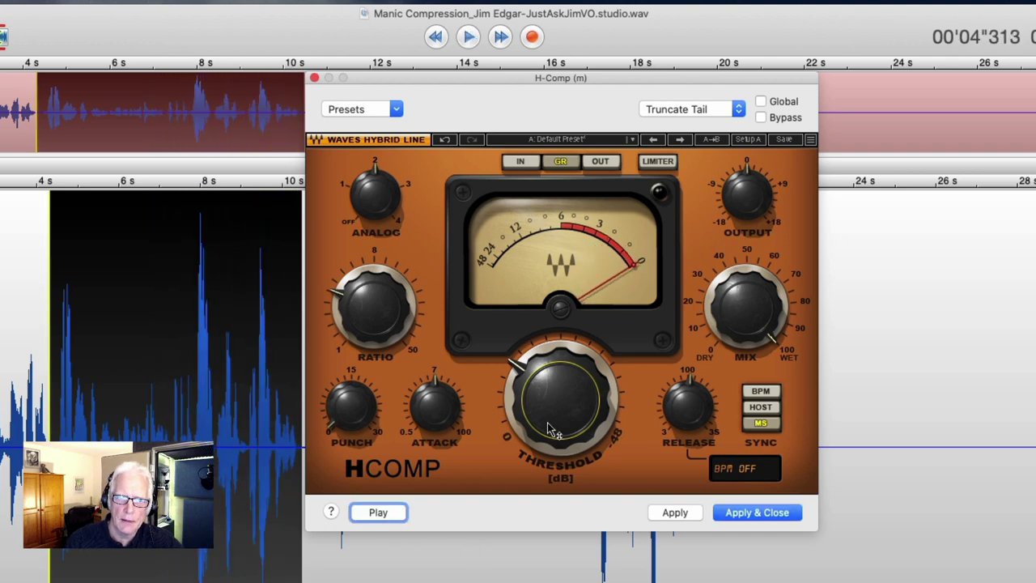
pyautogui.moveTo(534, 380)
pyautogui.moveTo(535, 381); pyautogui.dragTo(535, 374)
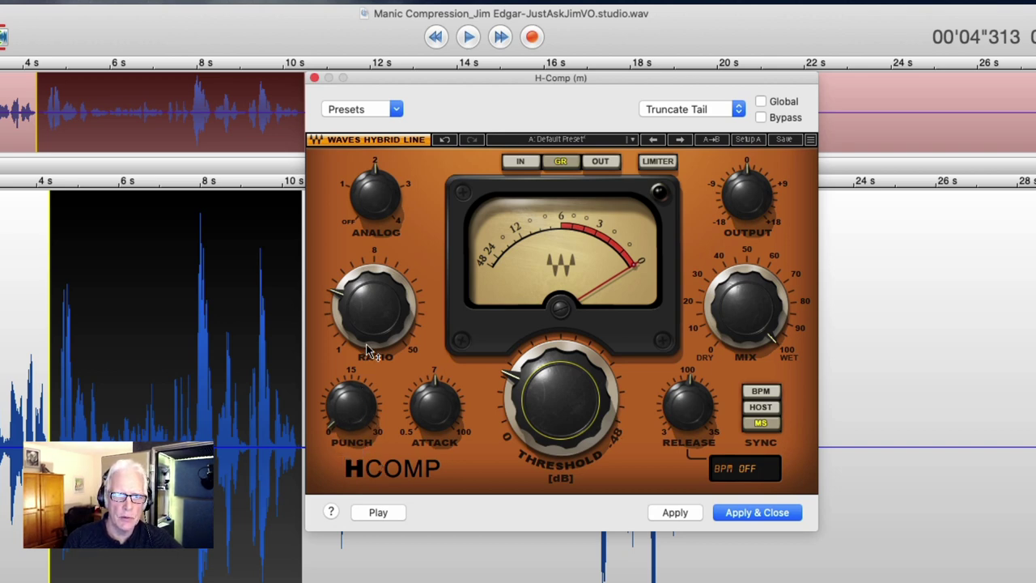
# - Select the loud peak at about 8 s in the waveform and close H-Comp without applying it
pyautogui.click(225, 364)
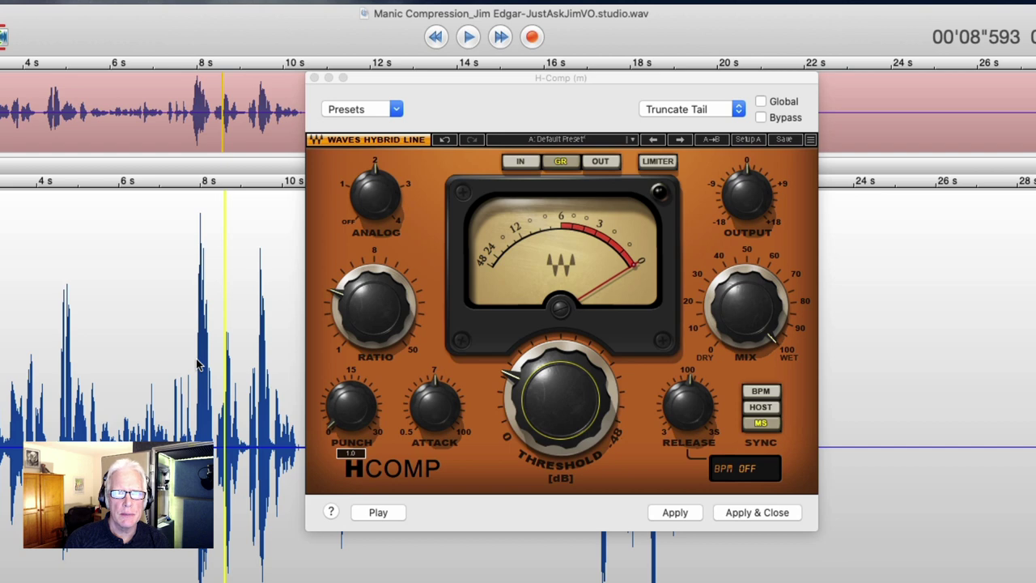
pyautogui.moveTo(196, 366); pyautogui.dragTo(212, 358)
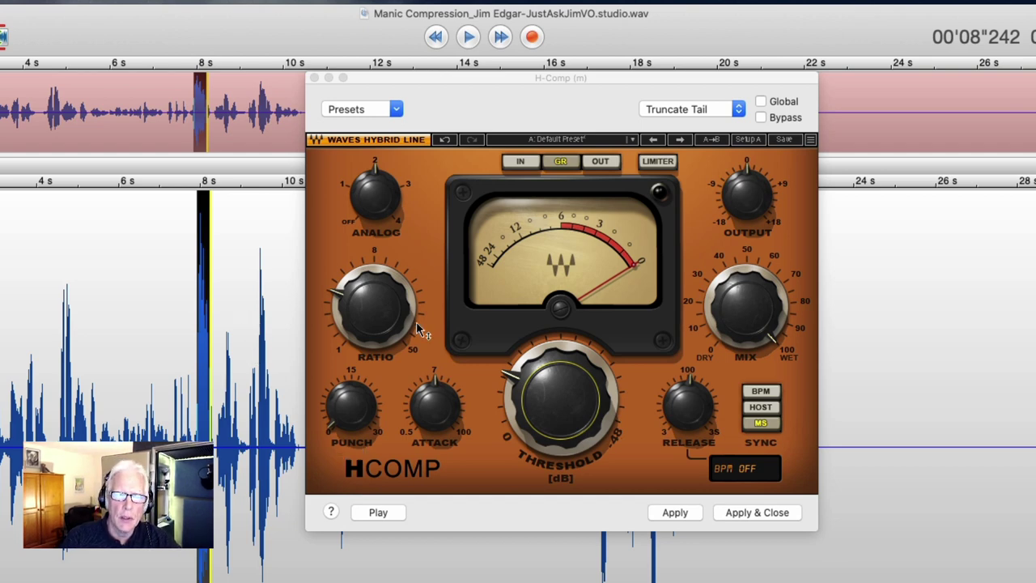
pyautogui.click(315, 78)
# - Clear the selection by placing the cursor at about 14.4 s and open the recently used Apple AUDynamicsProcessor
pyautogui.click(459, 285)
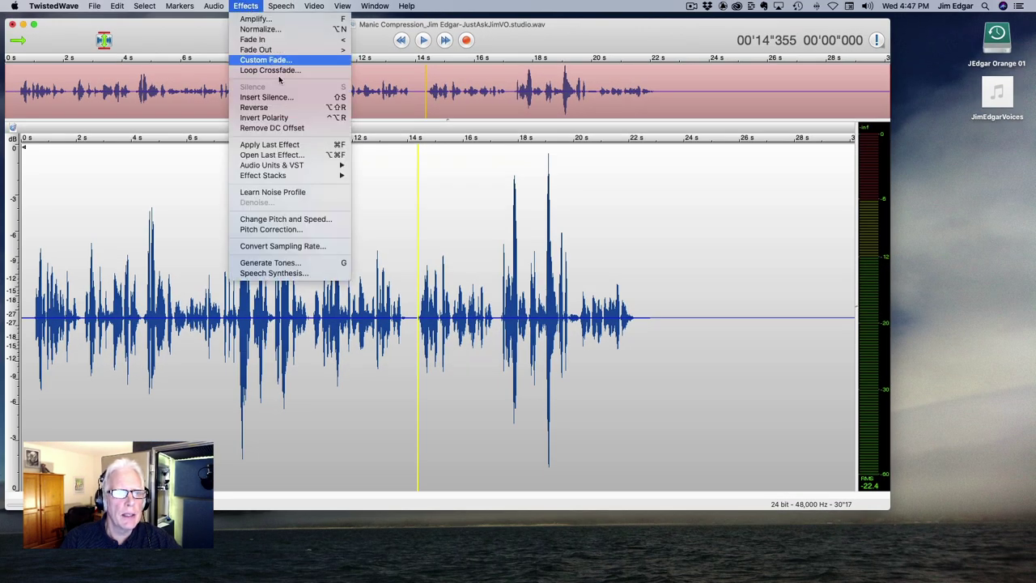
pyautogui.moveTo(292, 166)
pyautogui.moveTo(428, 49)
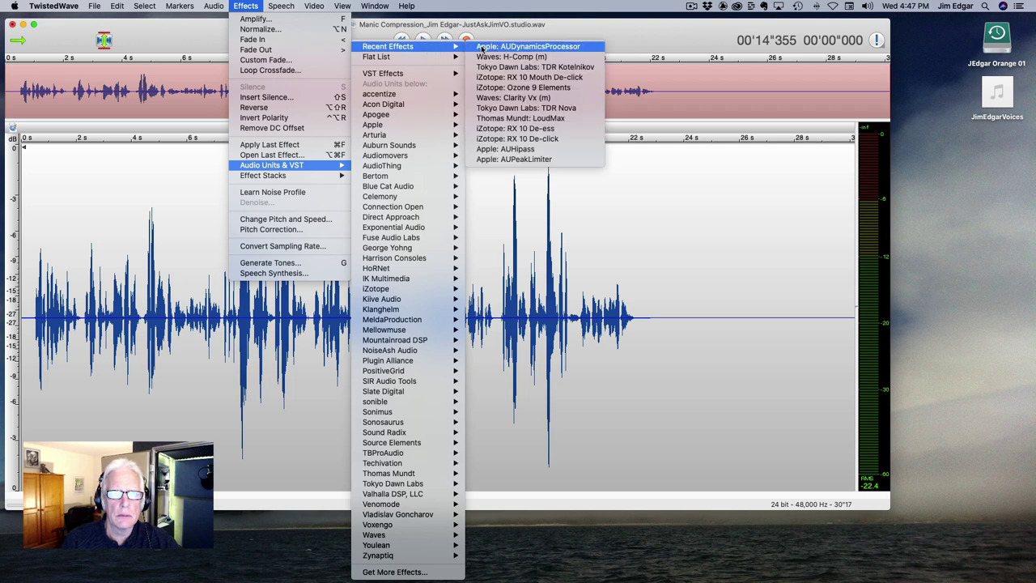
pyautogui.click(501, 47)
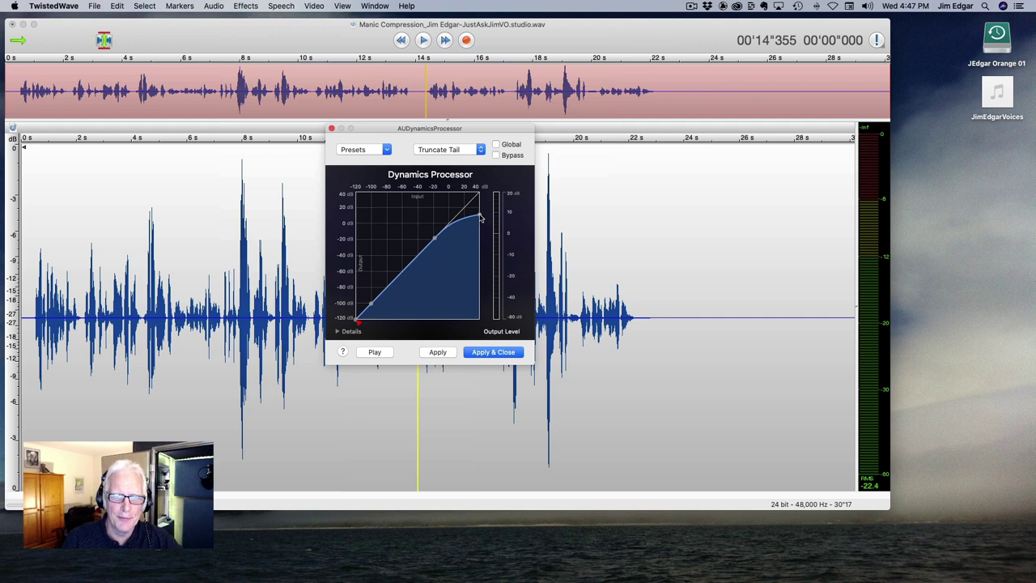
# - Try different headroom settings on the compression curve, including 21.86 dB, and flatten it to 0.1 dB headroom above the -18 dB threshold
pyautogui.moveTo(480, 217)
pyautogui.mouseDown()
pyautogui.moveTo(477, 234)
pyautogui.moveTo(480, 223)
pyautogui.mouseUp()
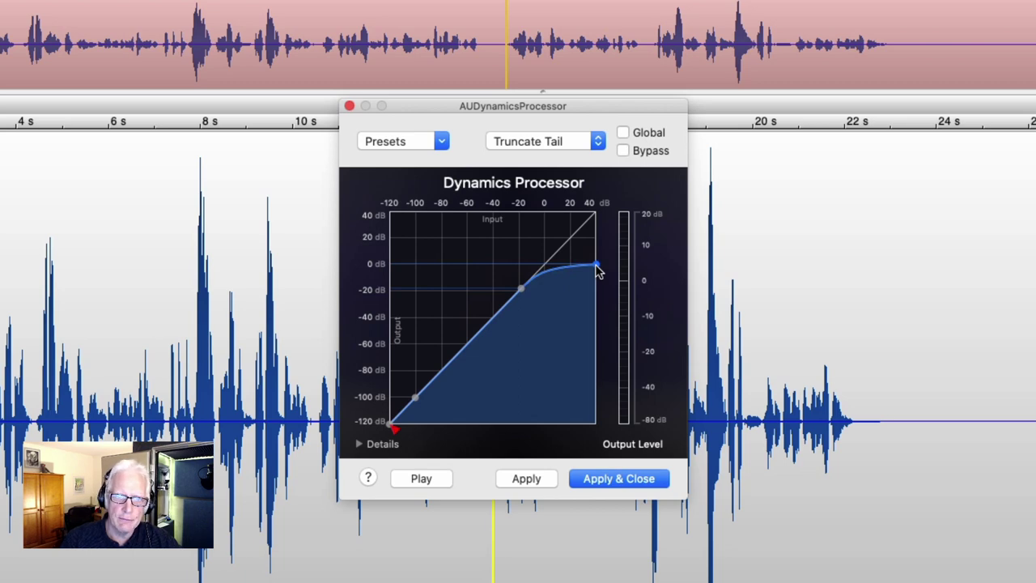
pyautogui.moveTo(597, 271); pyautogui.dragTo(603, 247)
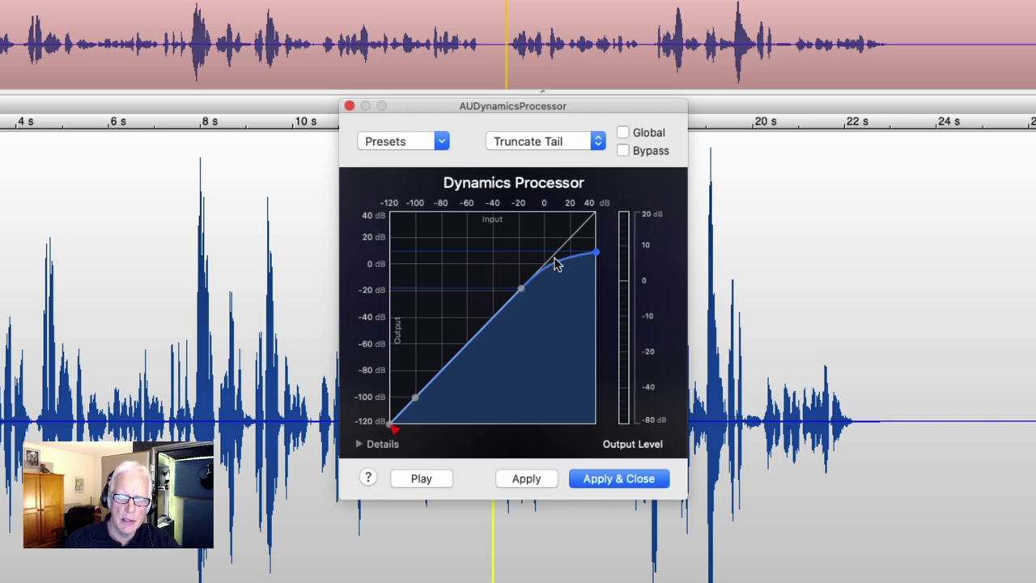
pyautogui.moveTo(597, 255); pyautogui.dragTo(596, 266)
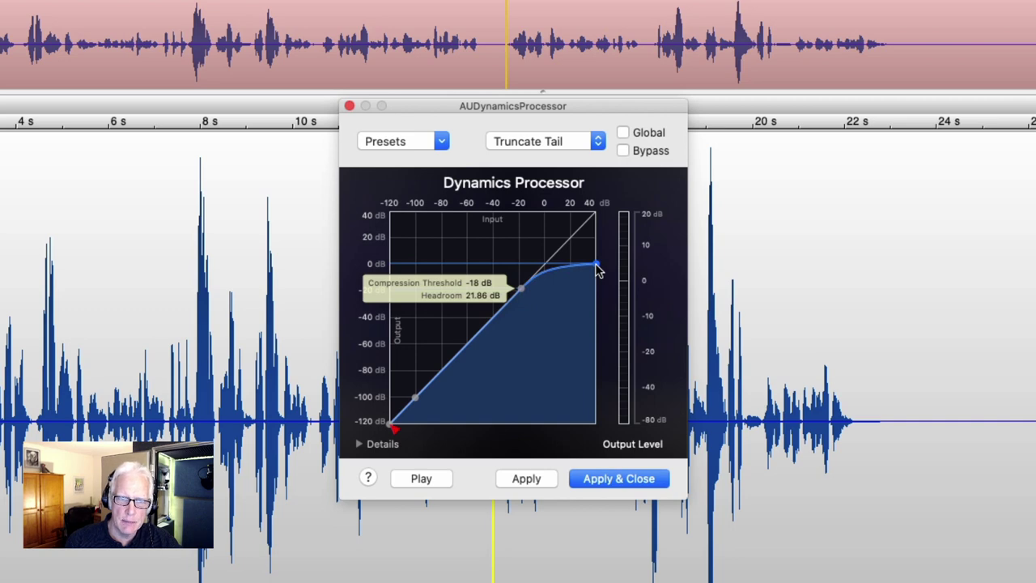
pyautogui.moveTo(598, 270); pyautogui.dragTo(595, 296)
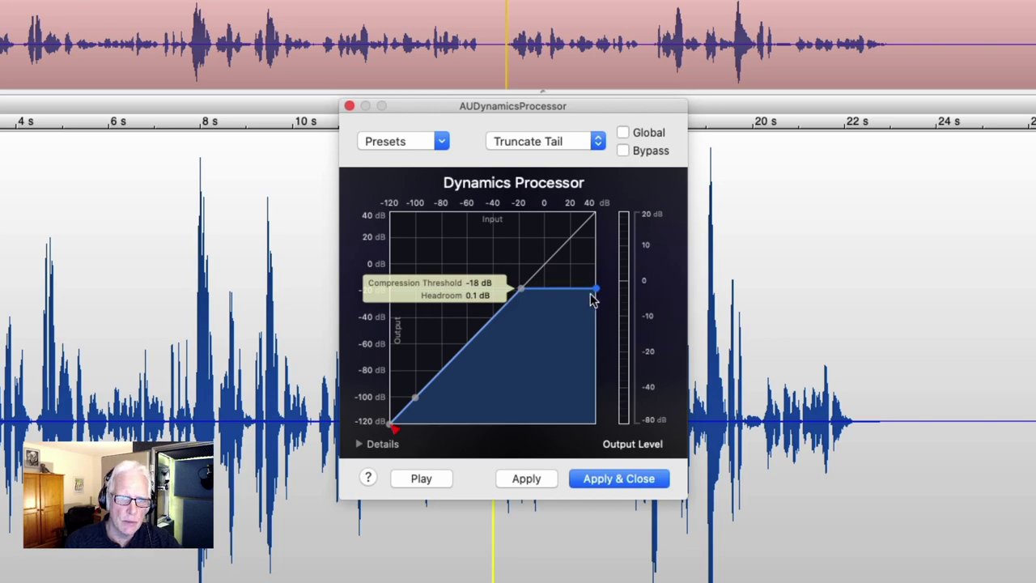
# - Place the playback cursor at about 4.3 s and preview the recording through the flattened compression curve
pyautogui.click(34, 429)
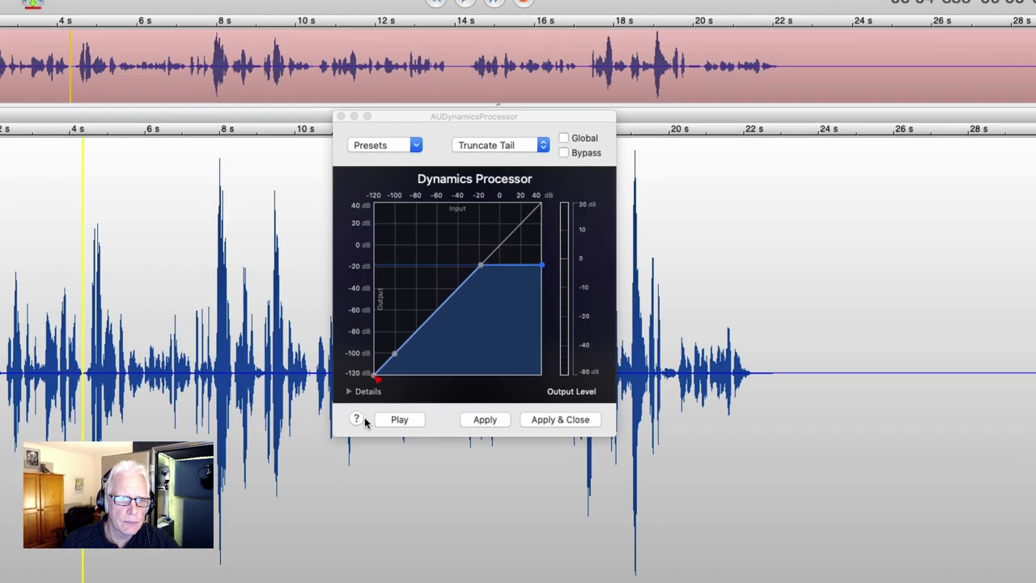
pyautogui.click(386, 421)
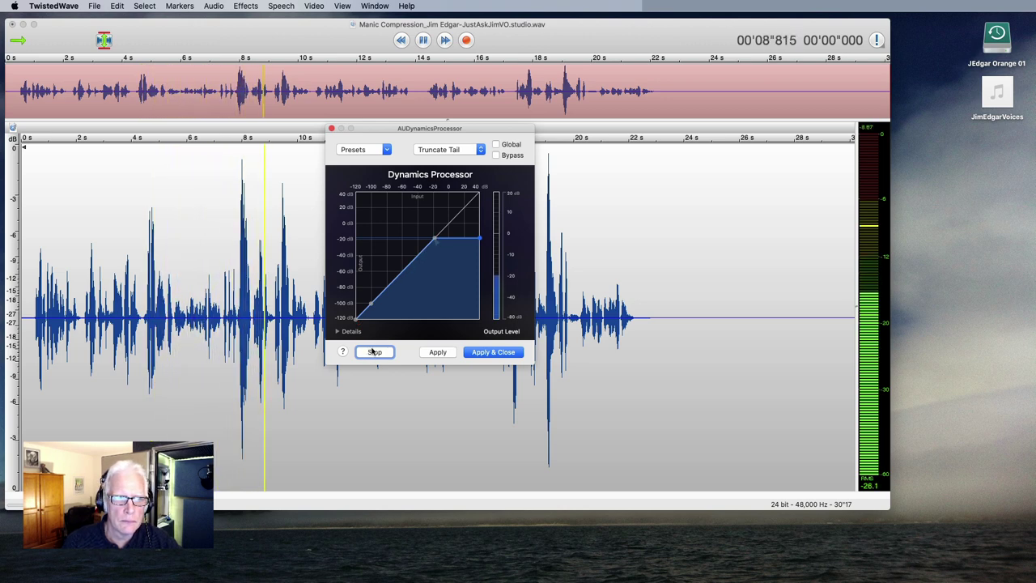
pyautogui.click(374, 353)
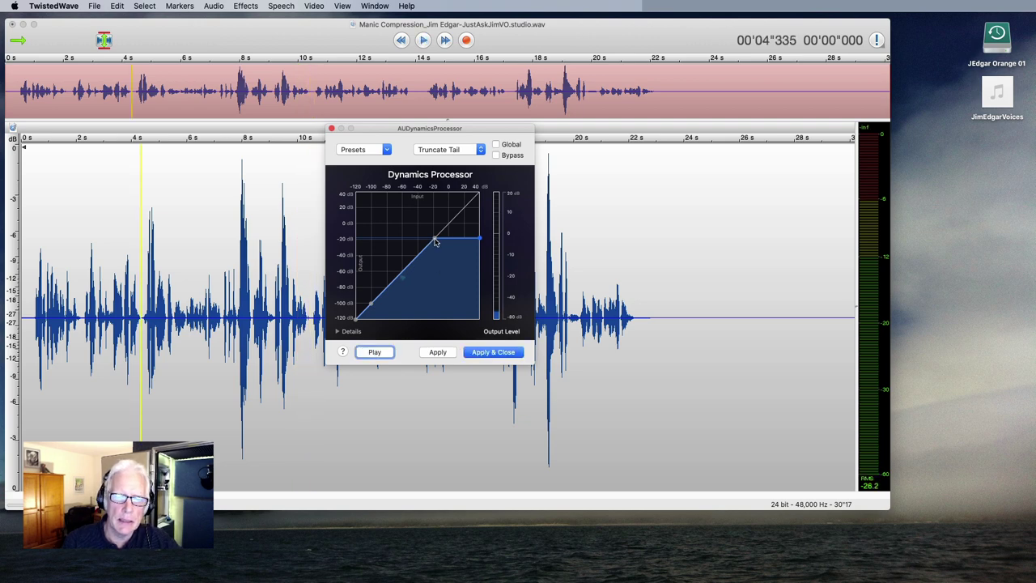
# - Set the compression threshold to about -34.8 dB with 6.54 dB headroom, preview the recording and close the Dynamics Processor without applying
pyautogui.moveTo(436, 241); pyautogui.dragTo(482, 249)
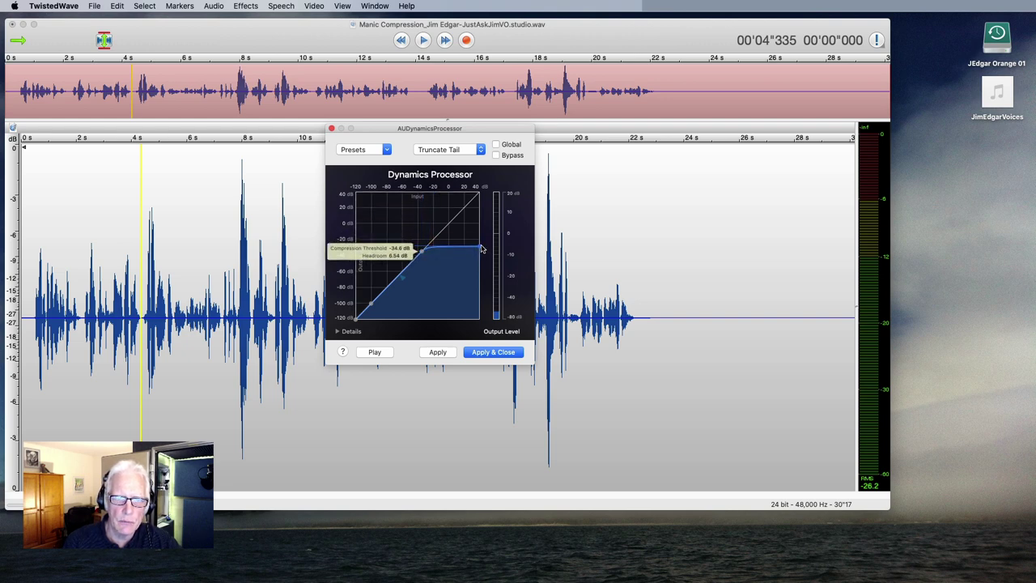
pyautogui.click(385, 354)
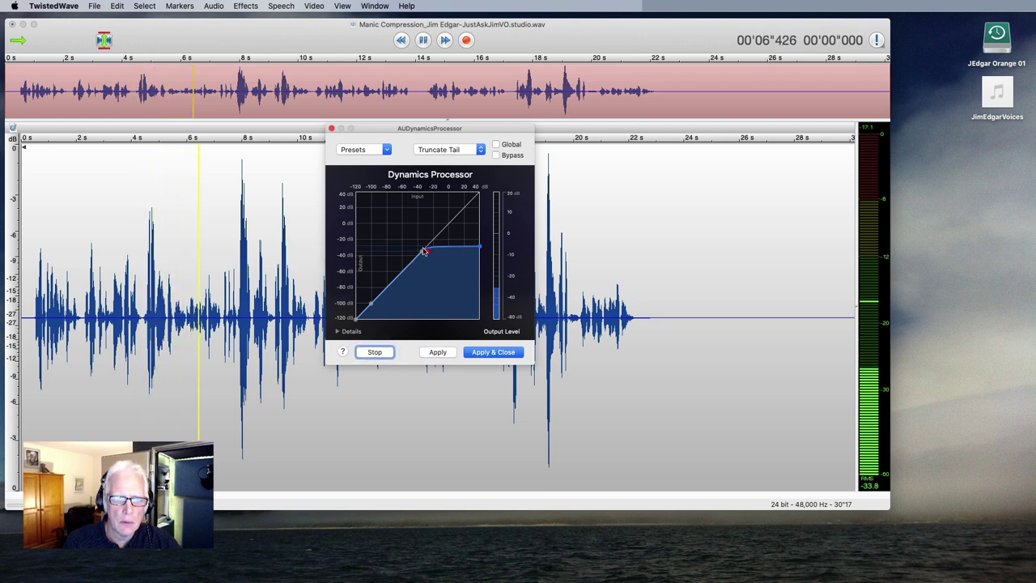
pyautogui.click(377, 353)
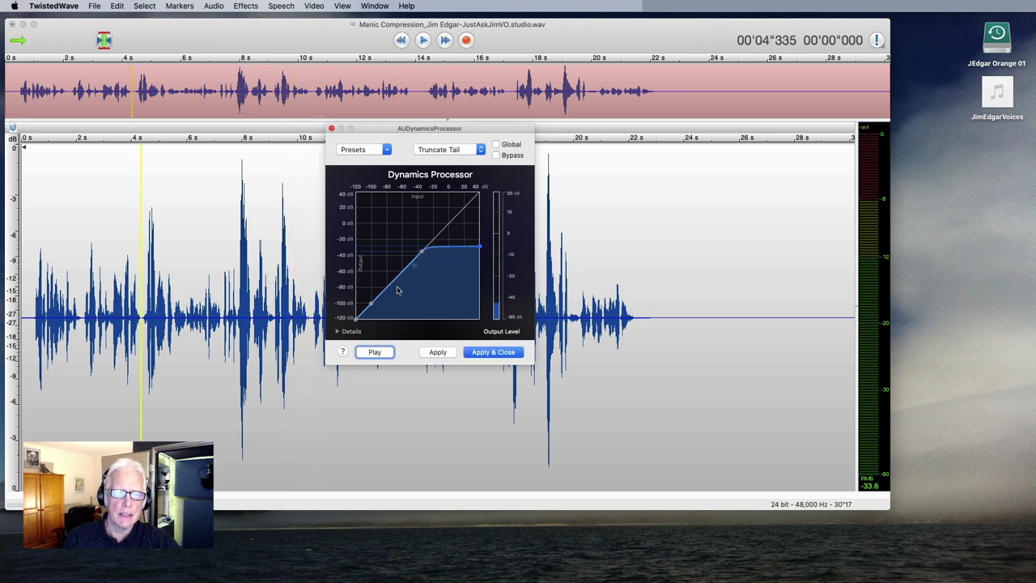
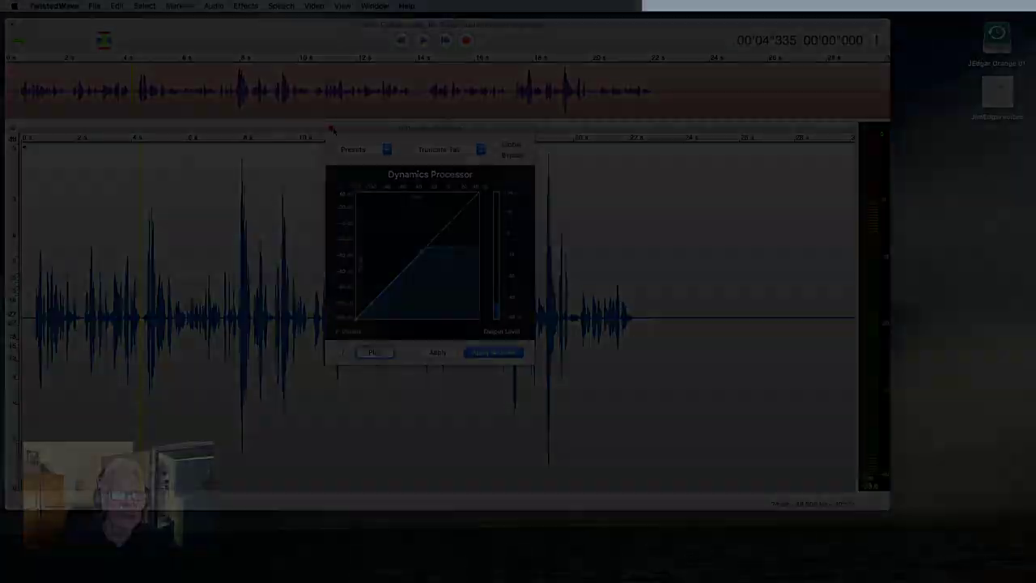
pyautogui.click(332, 129)
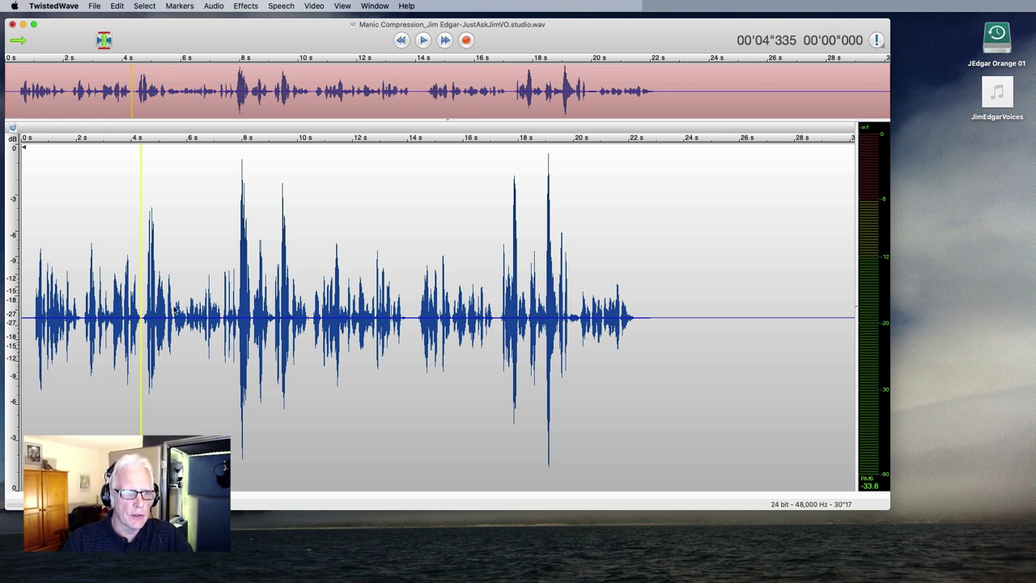
# - Select the audio from about 4.4 s to 14.1 s and apply AUDynamicsProcessor with a -15.7 dB threshold and 10.72 dB headroom
pyautogui.moveTo(142, 285); pyautogui.dragTo(412, 318)
pyautogui.click(247, 6)
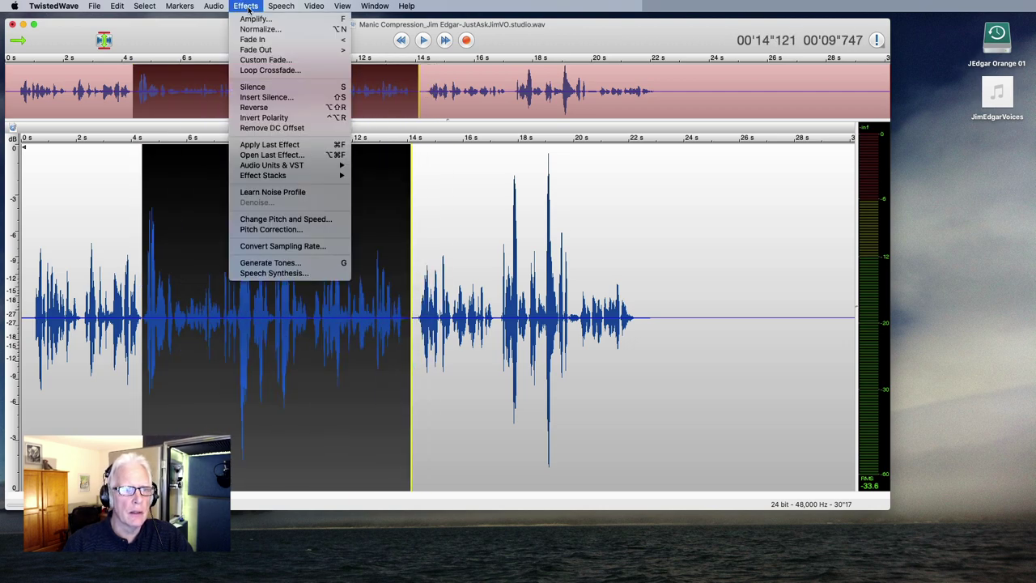
pyautogui.moveTo(332, 166)
pyautogui.moveTo(392, 46)
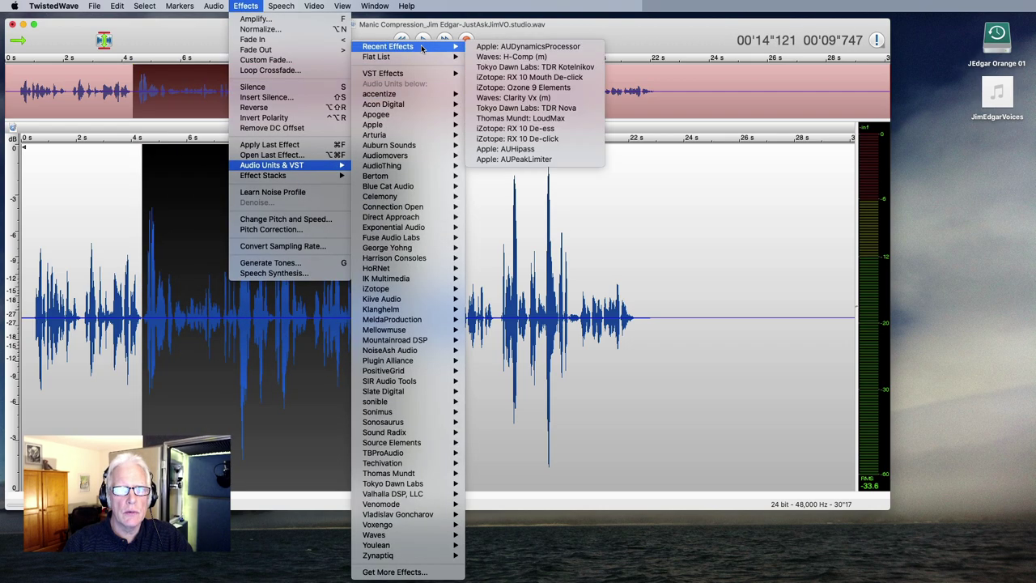
pyautogui.click(502, 45)
pyautogui.moveTo(421, 251); pyautogui.dragTo(481, 229)
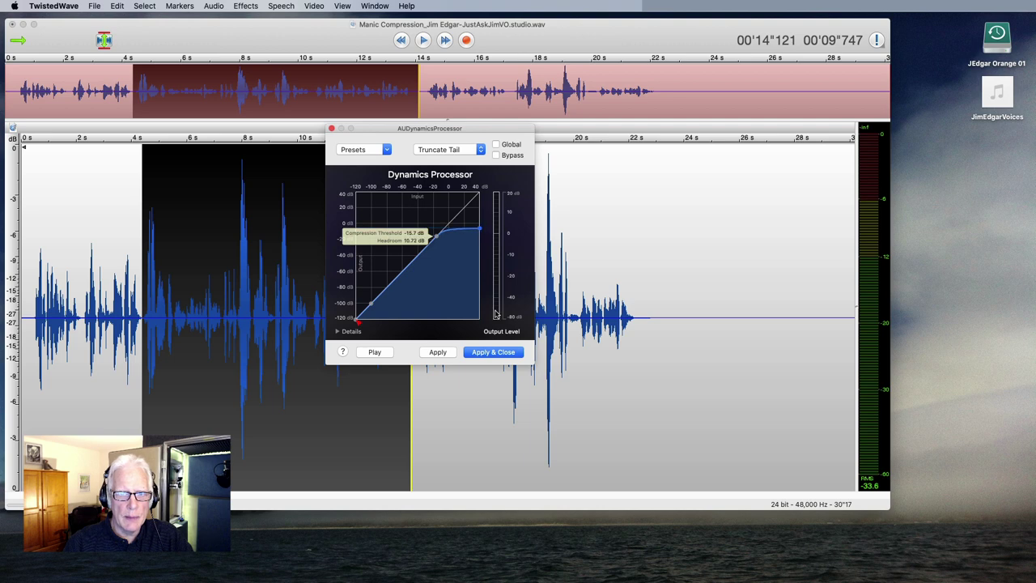
pyautogui.click(503, 355)
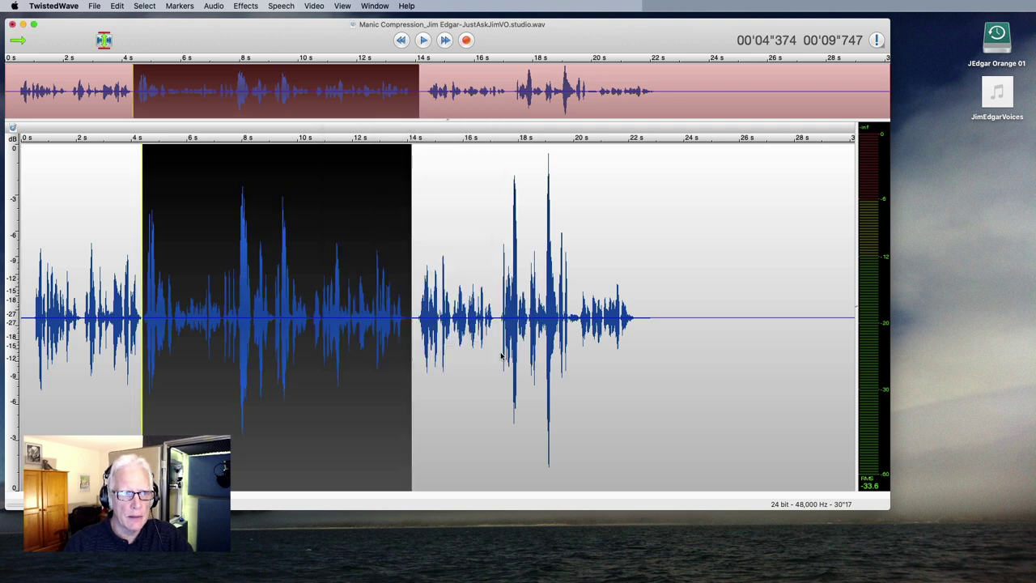
# - Examine the compressed waveform, comparing the peak near 8 s with the quieter passages at about 5.7–7.2 s and after 9.8 s
pyautogui.click(223, 205)
pyautogui.press('space')
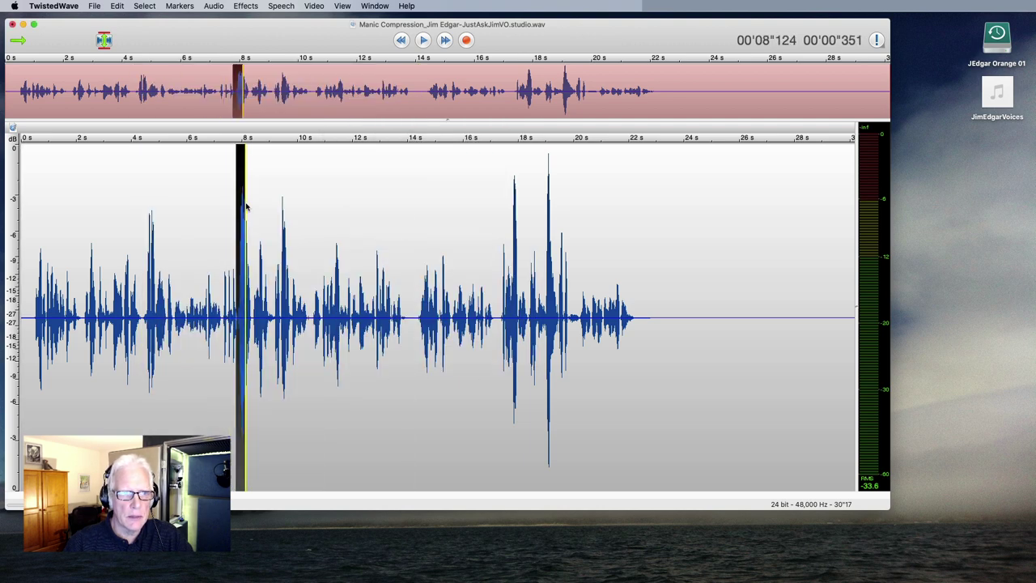
pyautogui.click(195, 319)
pyautogui.moveTo(180, 319); pyautogui.dragTo(223, 319)
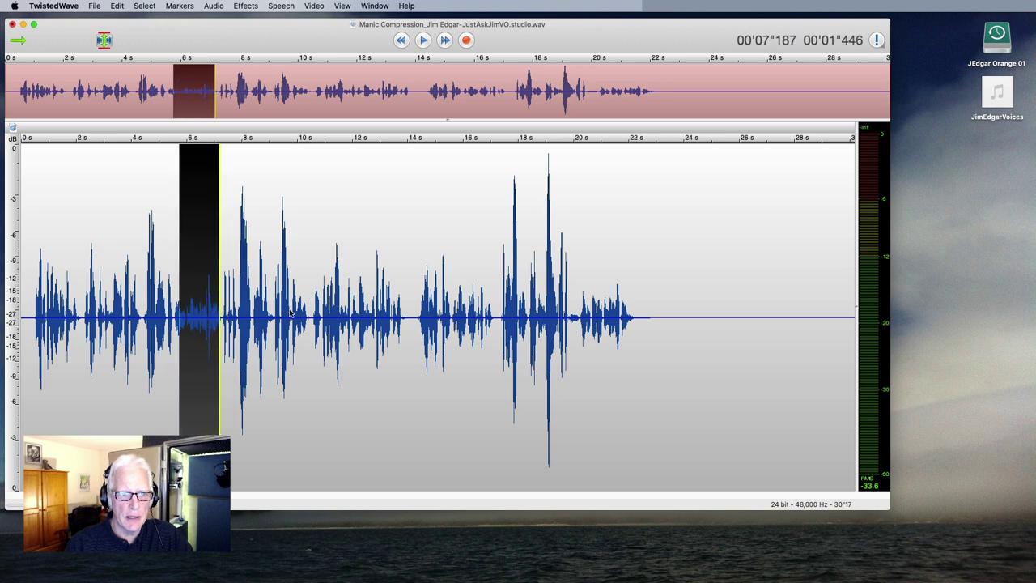
pyautogui.click(293, 316)
pyautogui.moveTo(293, 318); pyautogui.dragTo(321, 299)
pyautogui.click(250, 206)
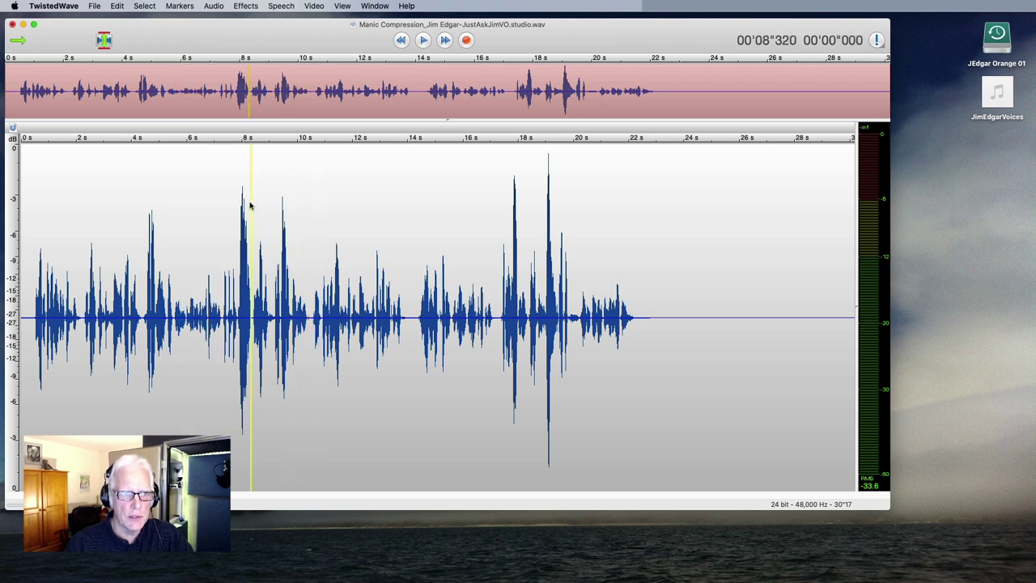
# - Undo the last compression and reopen the recently used Apple AUDynamicsProcessor on the restored selection
pyautogui.doubleClick(276, 257)
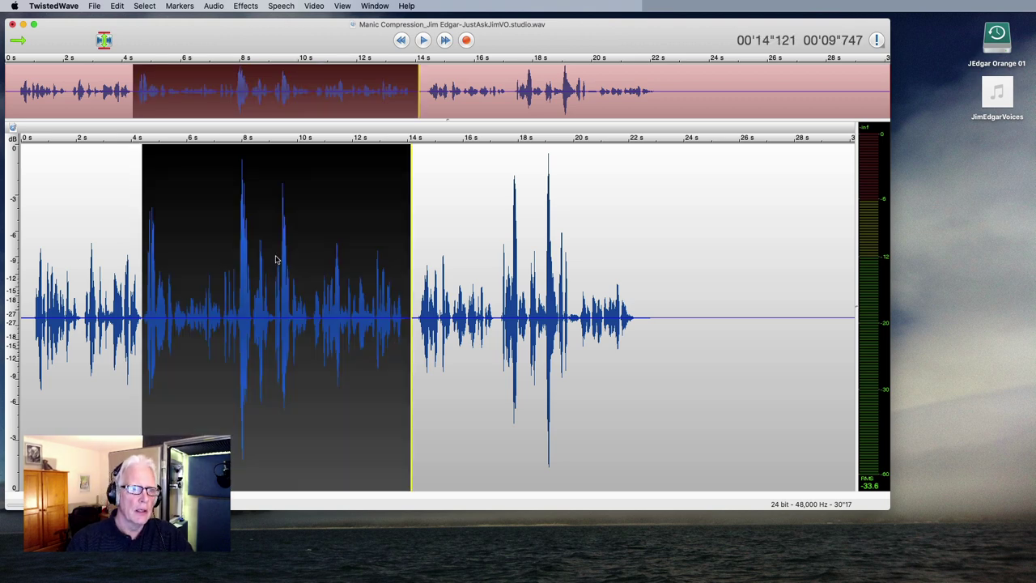
pyautogui.click(247, 7)
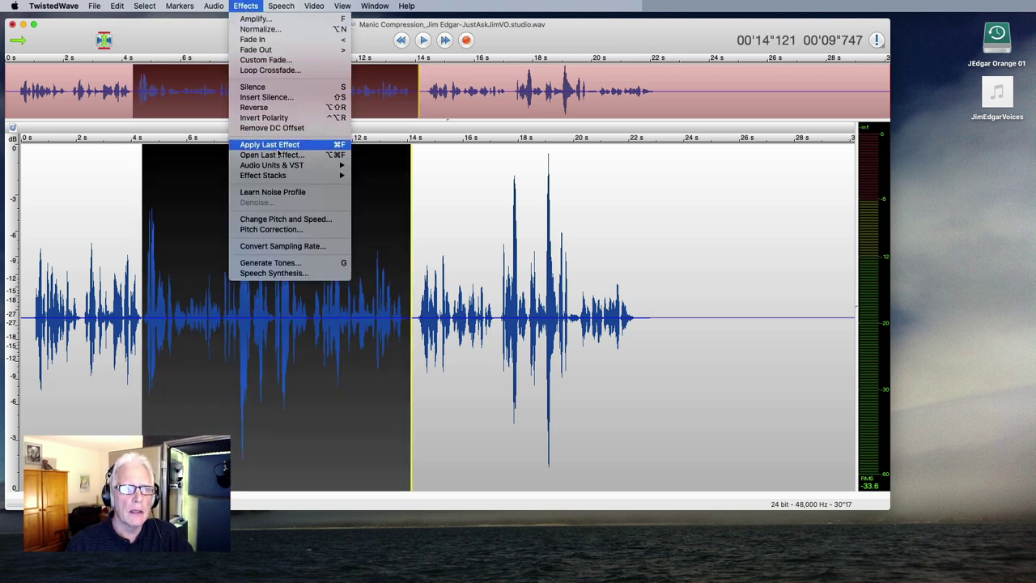
pyautogui.moveTo(275, 165)
pyautogui.moveTo(417, 49)
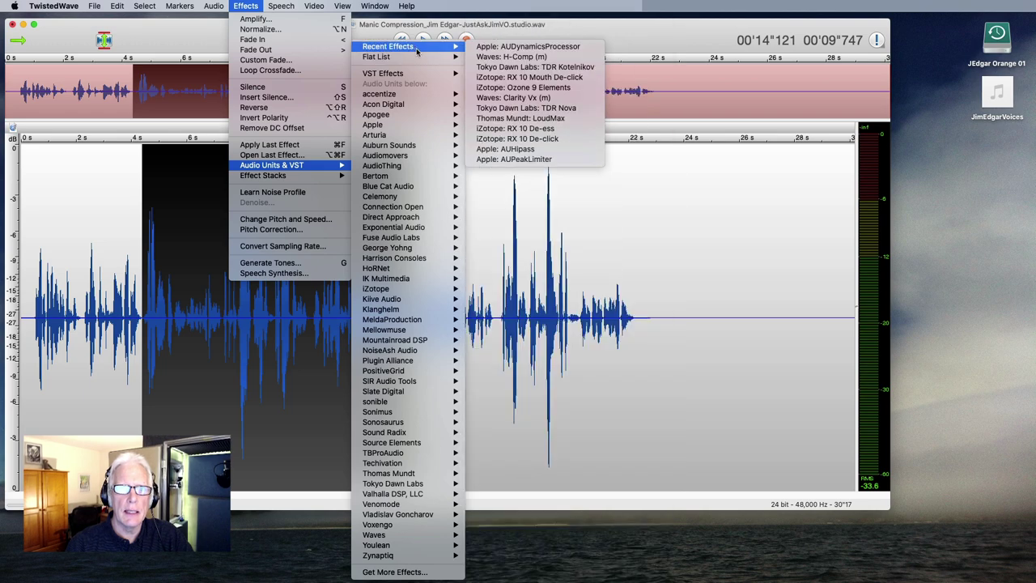
pyautogui.click(518, 46)
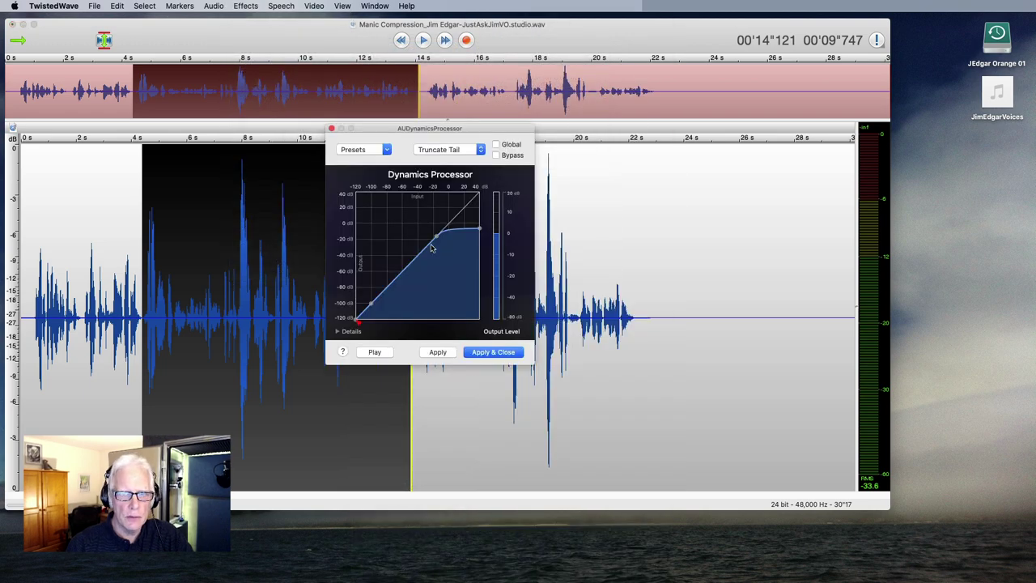
# - Apply the Dynamics Processor with a much lower compression threshold to the selection and undo the result
pyautogui.moveTo(436, 237); pyautogui.dragTo(420, 255)
pyautogui.click(493, 352)
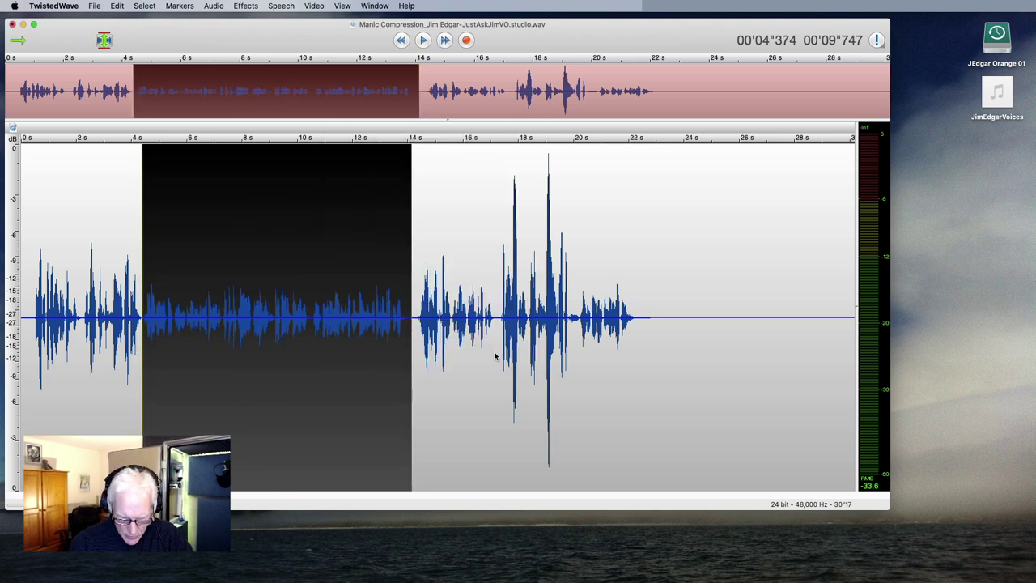
pyautogui.press('super+z')
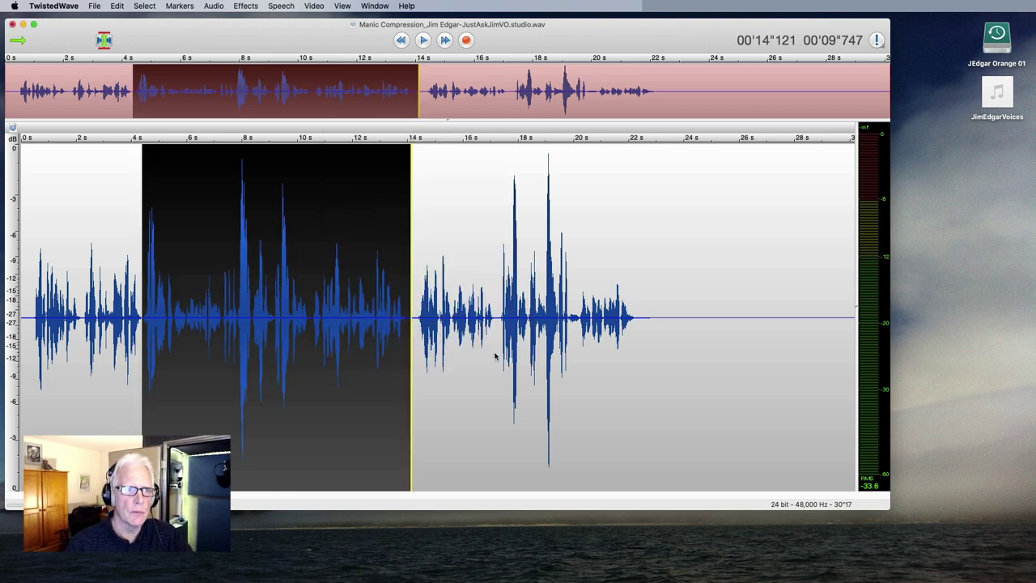
# - Reopen the last effect, raise the compression threshold back to just below -15 dB and apply it to the selection
pyautogui.click(243, 6)
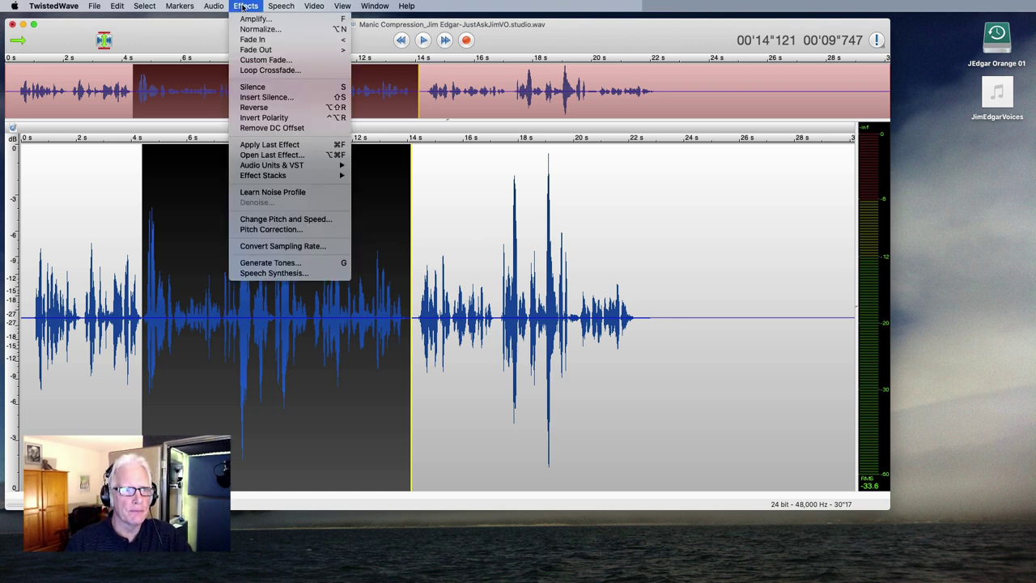
pyautogui.click(245, 155)
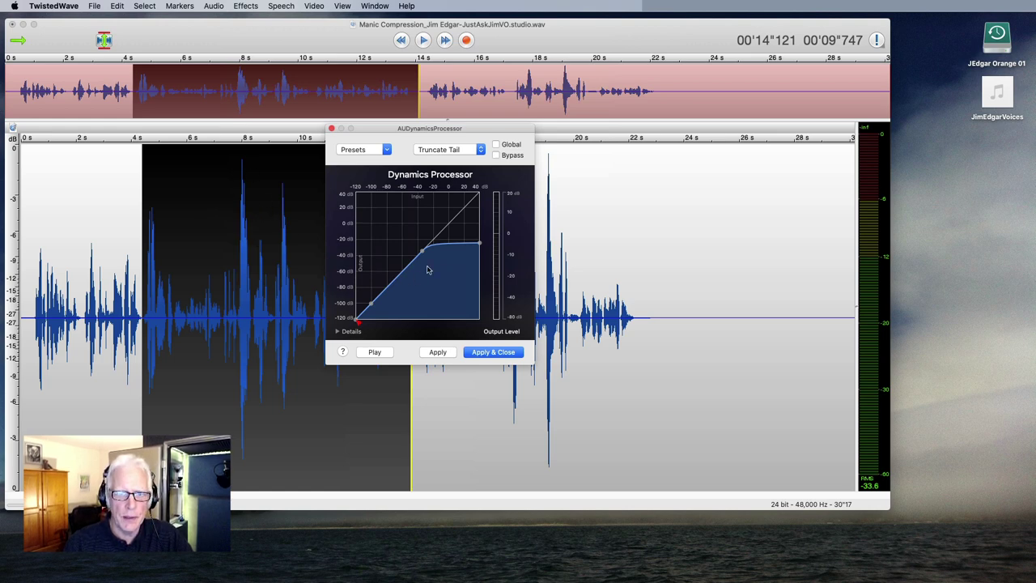
pyautogui.moveTo(421, 254)
pyautogui.mouseDown()
pyautogui.moveTo(427, 241)
pyautogui.moveTo(486, 233)
pyautogui.moveTo(435, 240)
pyautogui.mouseUp()
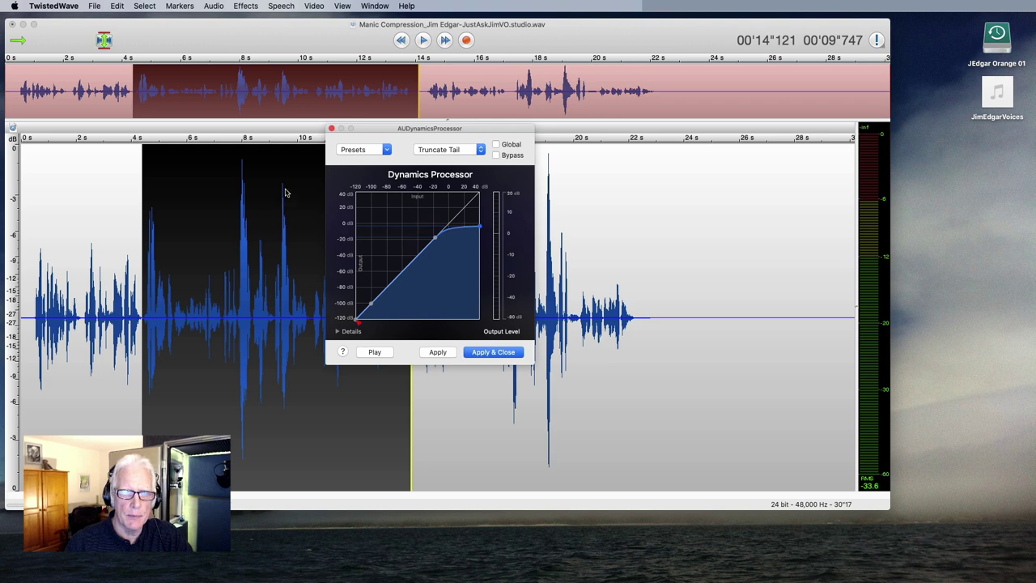
pyautogui.click(510, 353)
# - Examine the compressed passage from about 4.4 s to 13.9 s, focusing on the peaks between 8 s and 10 s
pyautogui.click(262, 274)
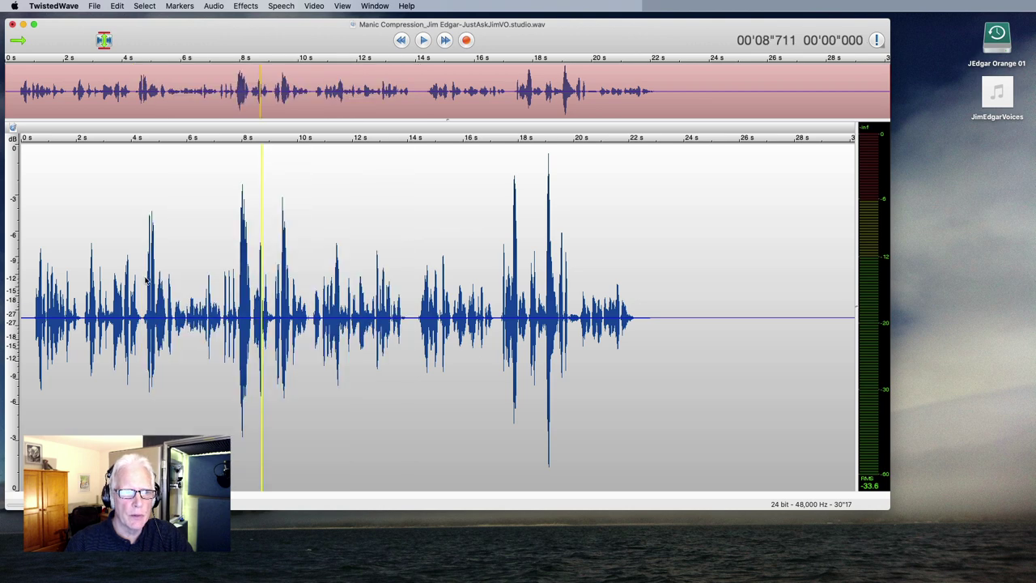
pyautogui.moveTo(143, 280); pyautogui.dragTo(406, 280)
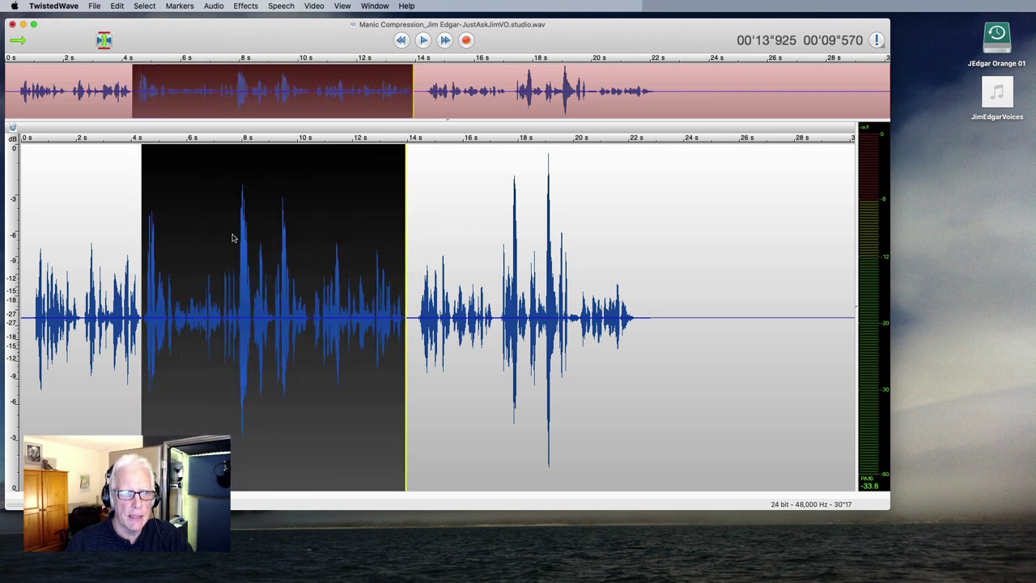
pyautogui.click(233, 237)
pyautogui.moveTo(239, 236); pyautogui.dragTo(289, 223)
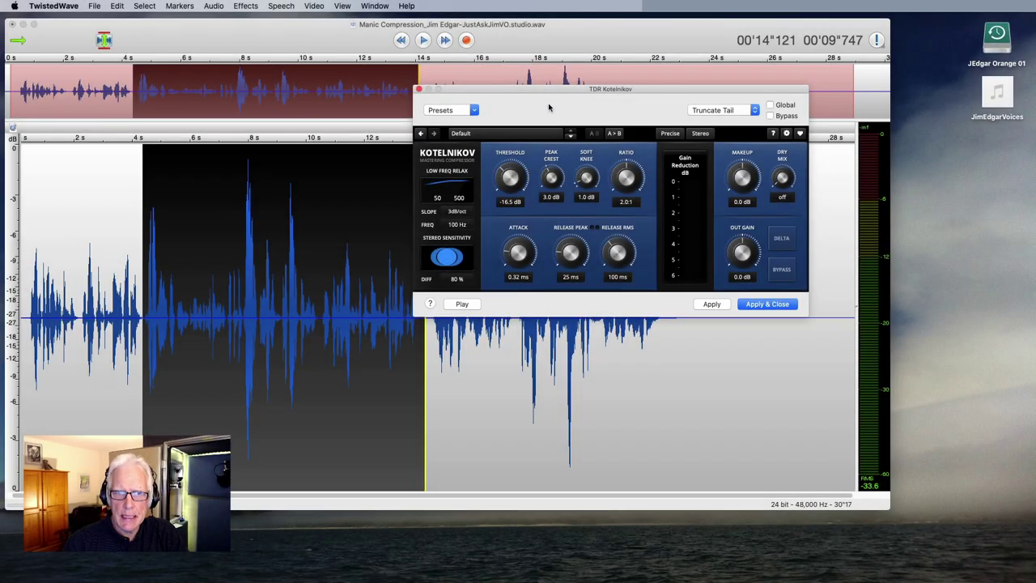
# - Set the Kotelnikov threshold to -15.6 dB and try ratios of 7.0:1 and 1.7:1 before returning to 2.0:1
pyautogui.moveTo(496, 200); pyautogui.dragTo(544, 195)
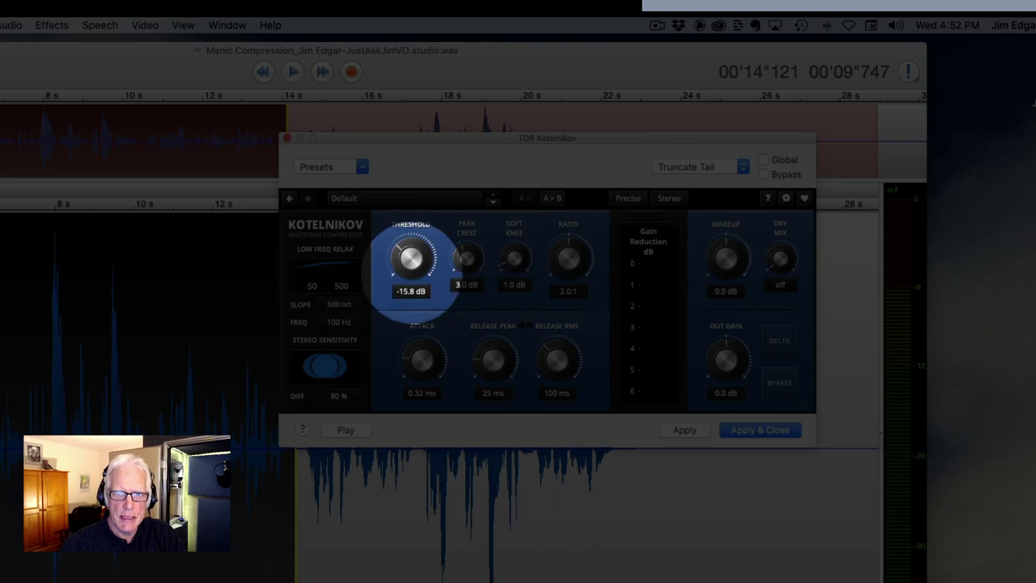
pyautogui.moveTo(458, 285); pyautogui.dragTo(457, 282)
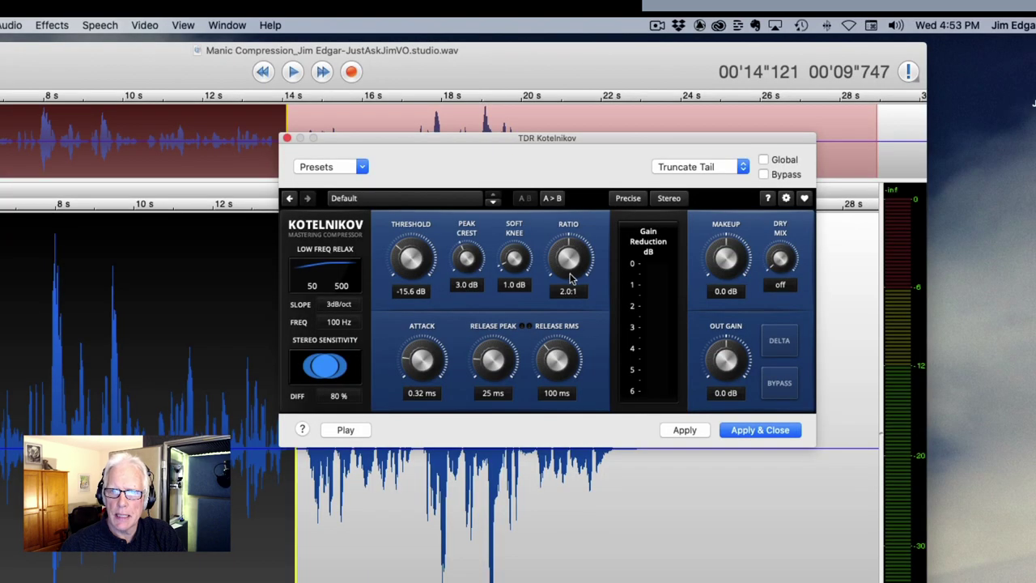
pyautogui.moveTo(568, 258); pyautogui.dragTo(569, 233)
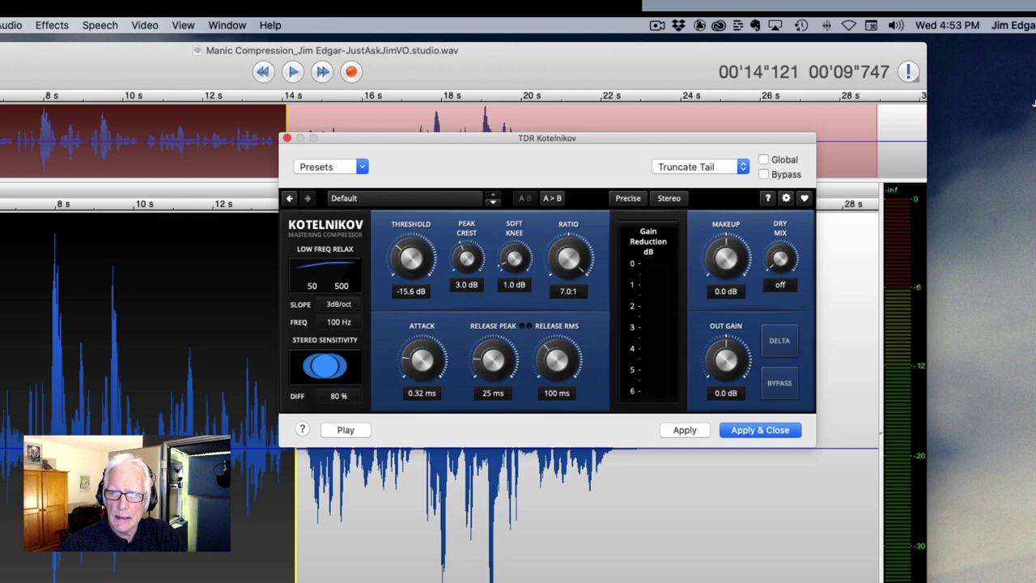
pyautogui.moveTo(569, 243); pyautogui.dragTo(566, 263)
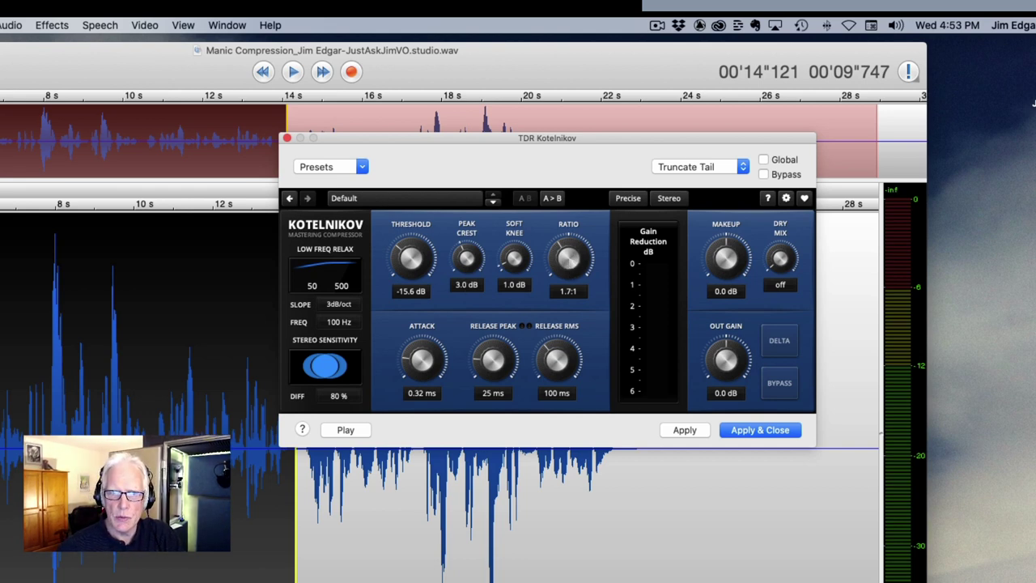
pyautogui.moveTo(569, 258); pyautogui.dragTo(570, 259)
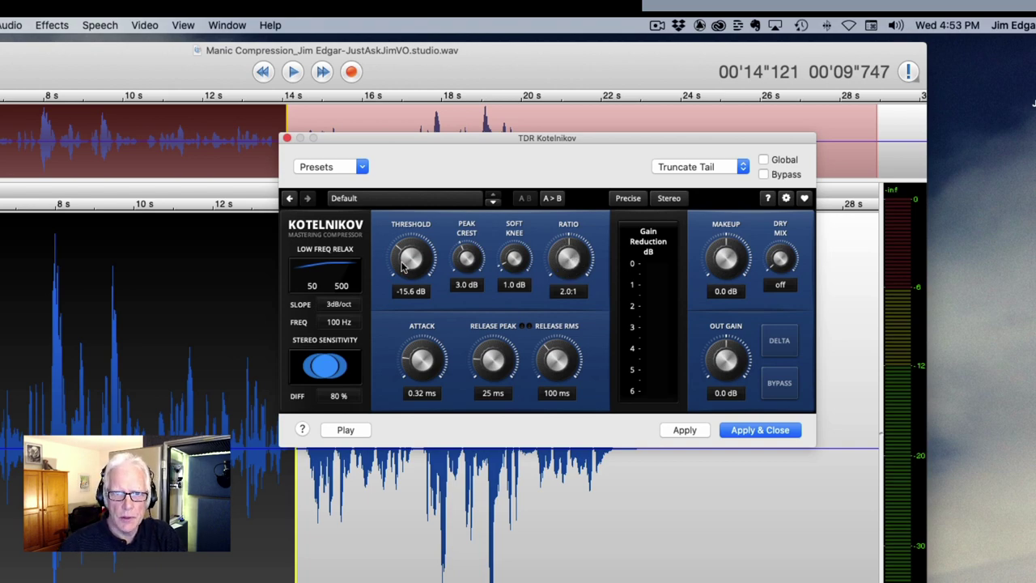
# - Set the Kotelnikov threshold to -15.4 dB, preview the selection and apply the compression
pyautogui.moveTo(404, 272); pyautogui.dragTo(404, 268)
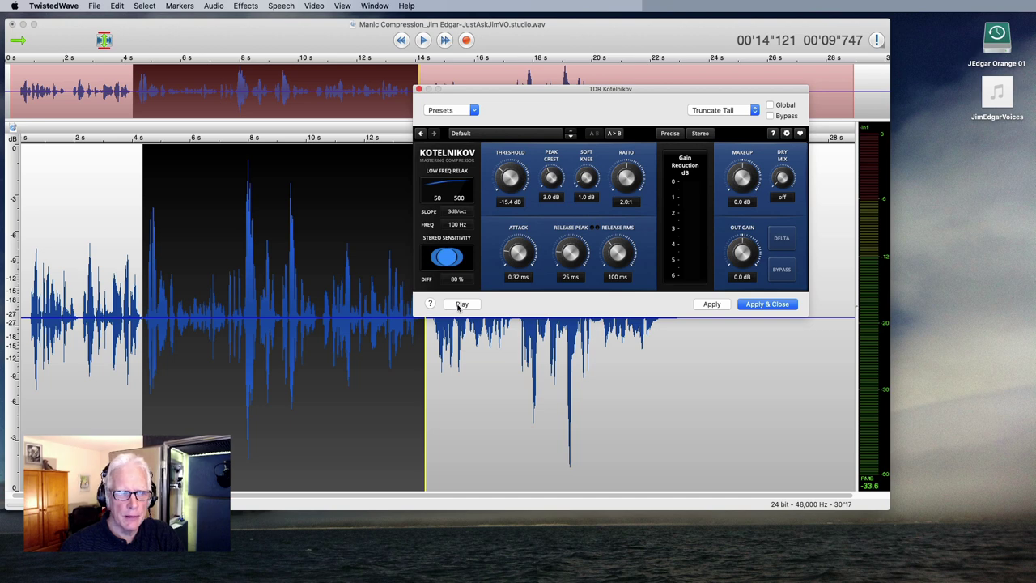
pyautogui.click(461, 305)
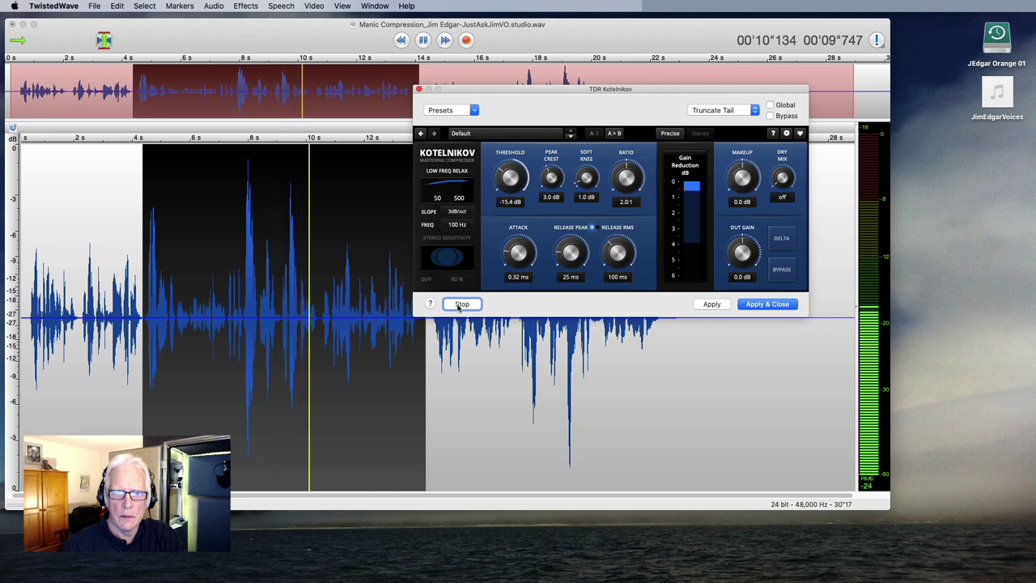
pyautogui.click(460, 305)
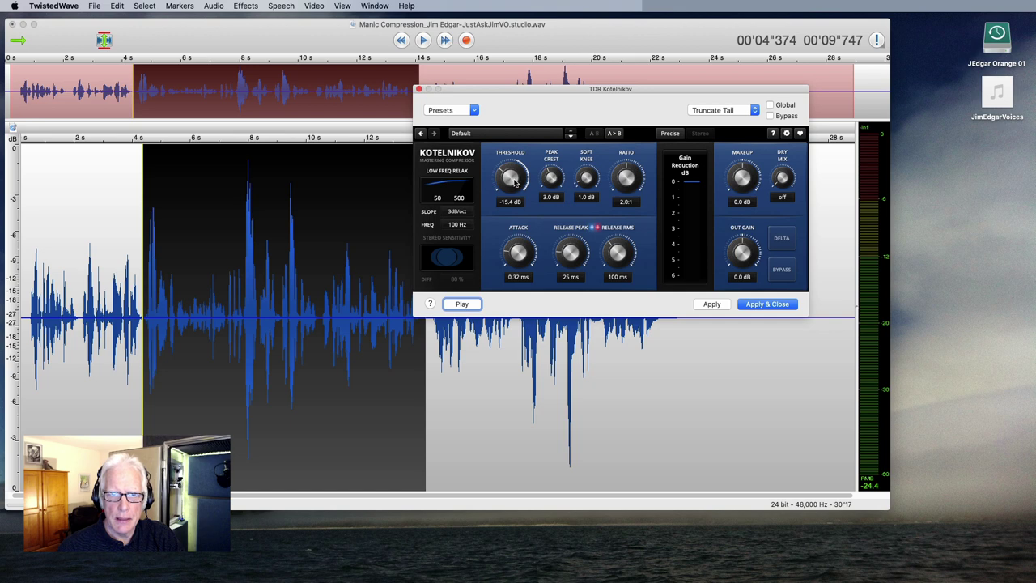
pyautogui.click(711, 304)
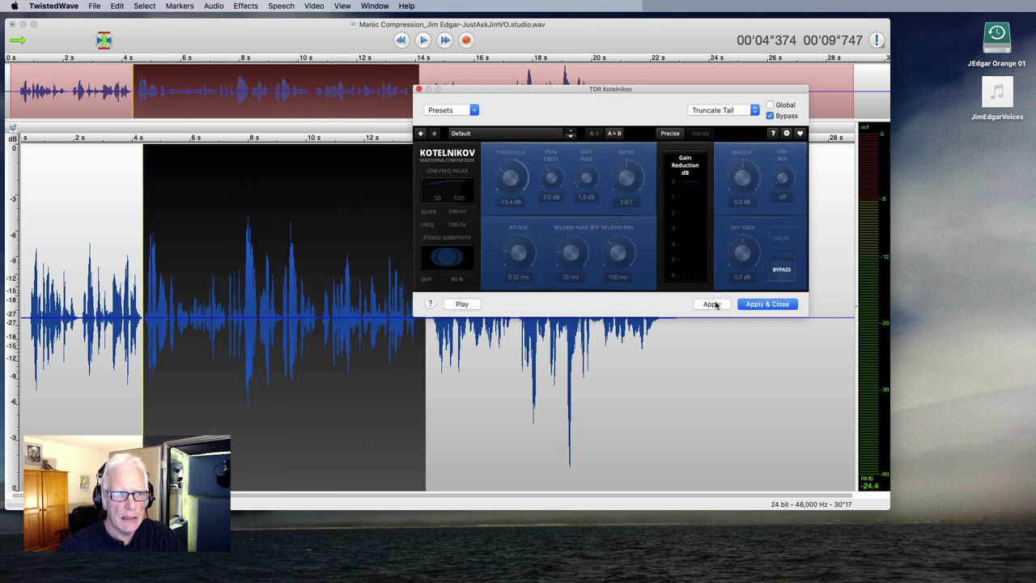
# - Examine the Kotelnikov result, comparing the peaks between 8 s and 10 s with the quiet passage at about 5.6–7.5 s
pyautogui.click(316, 248)
pyautogui.click(170, 255)
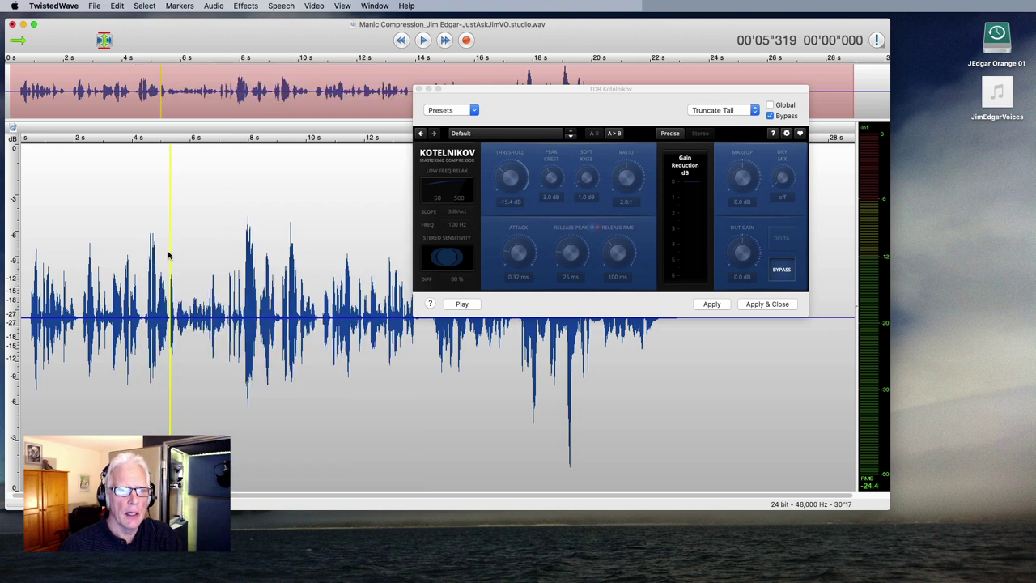
pyautogui.moveTo(237, 247); pyautogui.dragTo(295, 260)
pyautogui.moveTo(176, 312); pyautogui.dragTo(189, 313)
pyautogui.keyDown('shift'); pyautogui.click(233, 306); pyautogui.keyUp('shift')
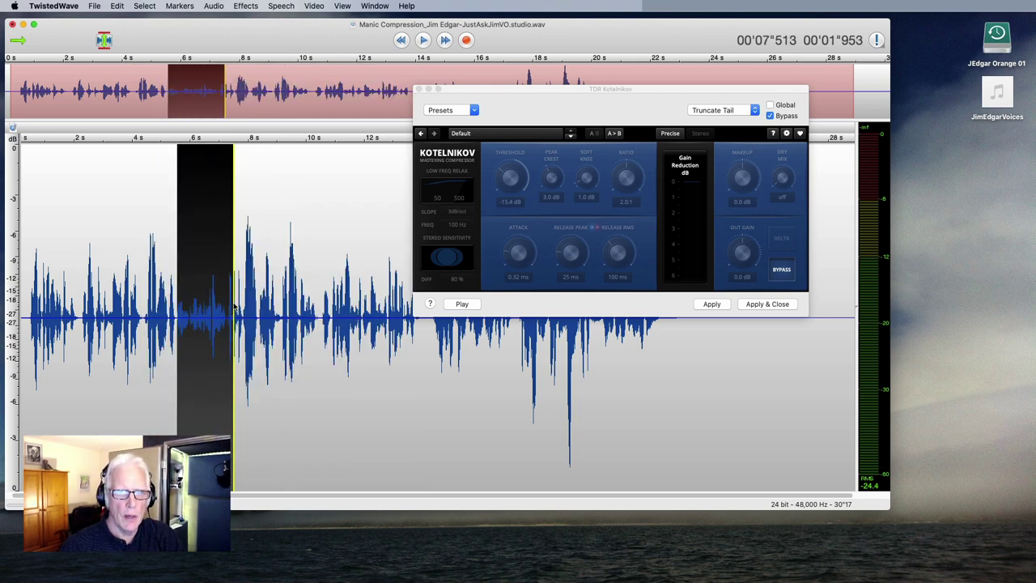
# - Undo the Kotelnikov compression to restore the 4.4–14.1 s selection and return to the plug-in window
pyautogui.click(517, 121)
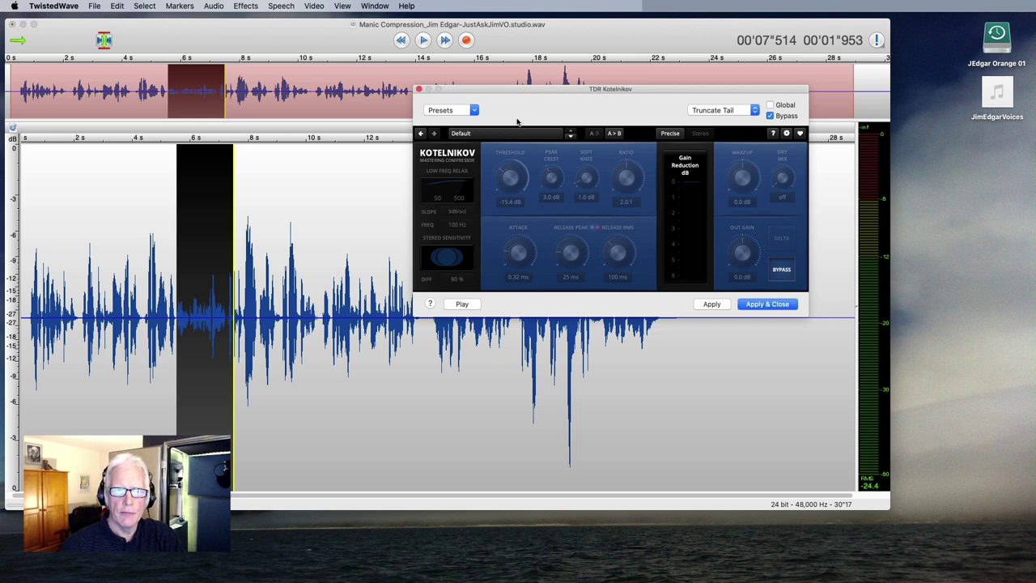
pyautogui.moveTo(425, 195); pyautogui.dragTo(143, 195)
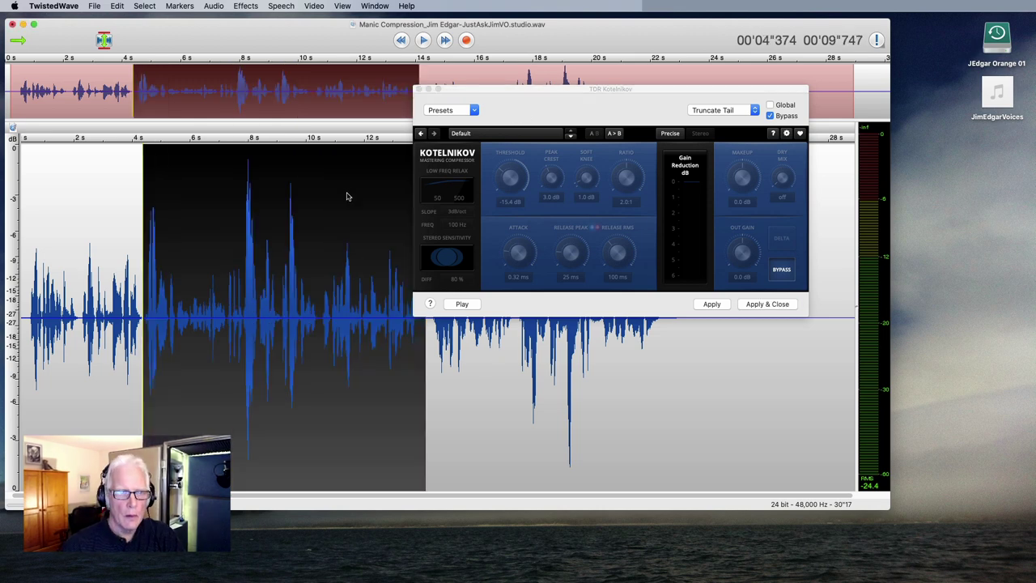
pyautogui.click(508, 106)
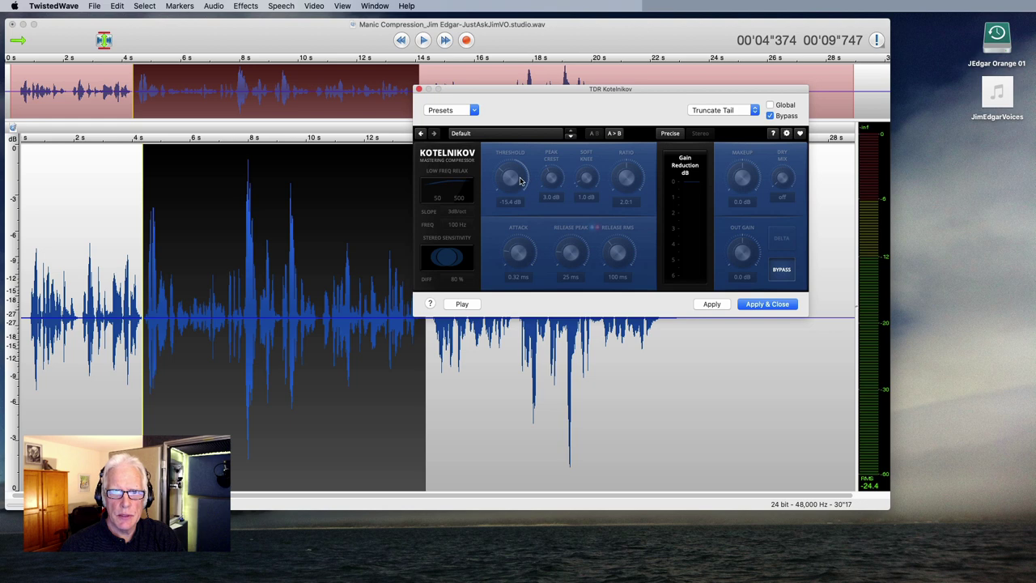
# - Close and reopen TDR Kotelnikov with its default settings, and set the threshold to -26.9 dB and the ratio to 3.1:1
pyautogui.click(418, 90)
pyautogui.click(246, 6)
pyautogui.click(251, 39)
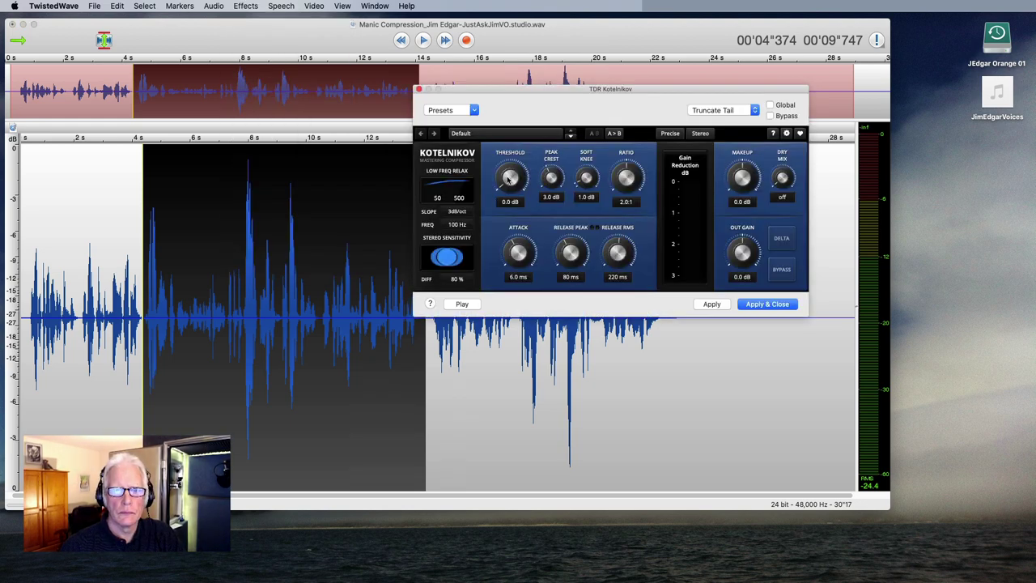
pyautogui.moveTo(508, 179); pyautogui.dragTo(509, 188)
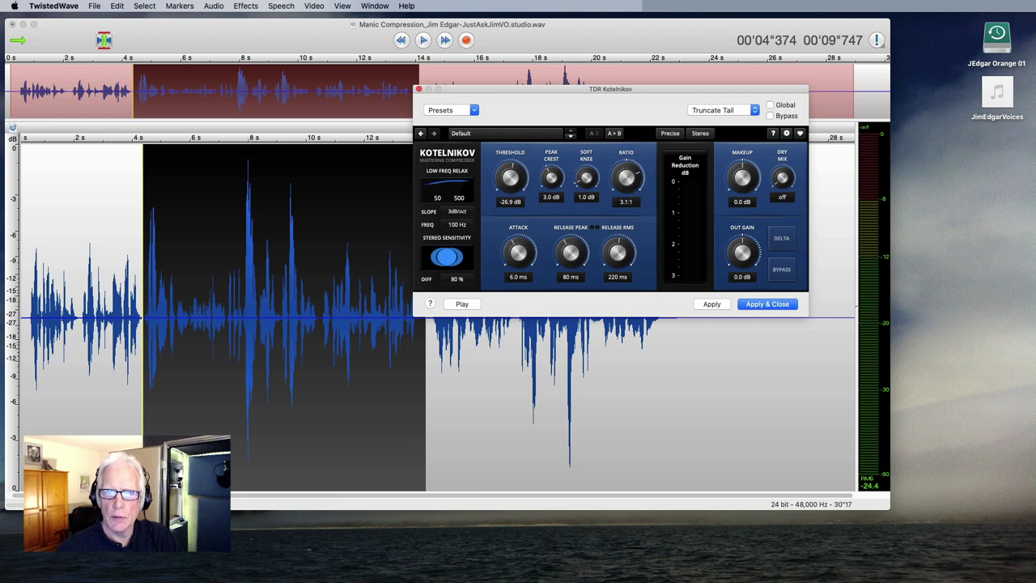
# - Set the Kotelnikov ratio to 3.2:1 and preview the compression on the selection
pyautogui.moveTo(628, 178); pyautogui.dragTo(635, 173)
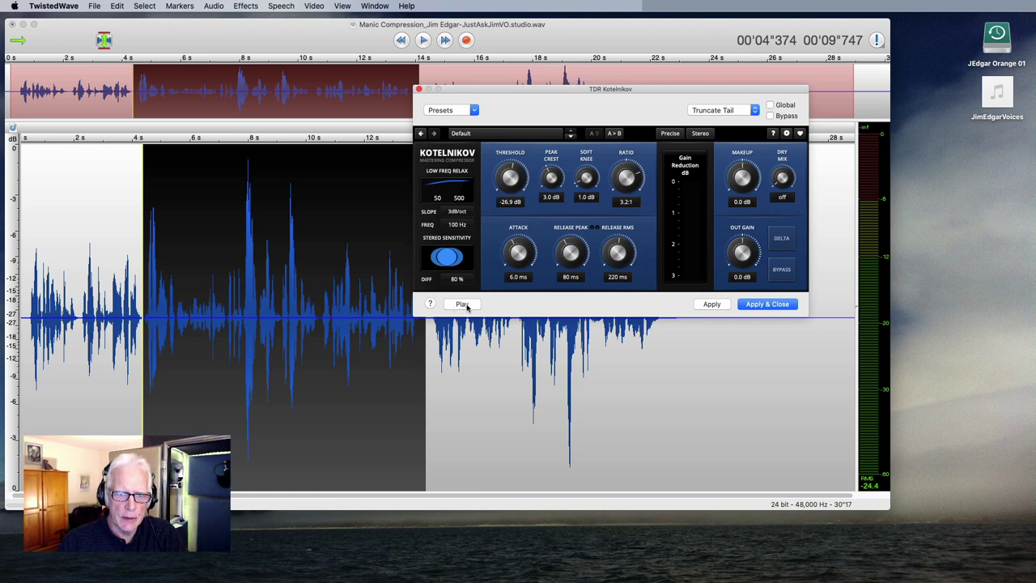
pyautogui.click(462, 305)
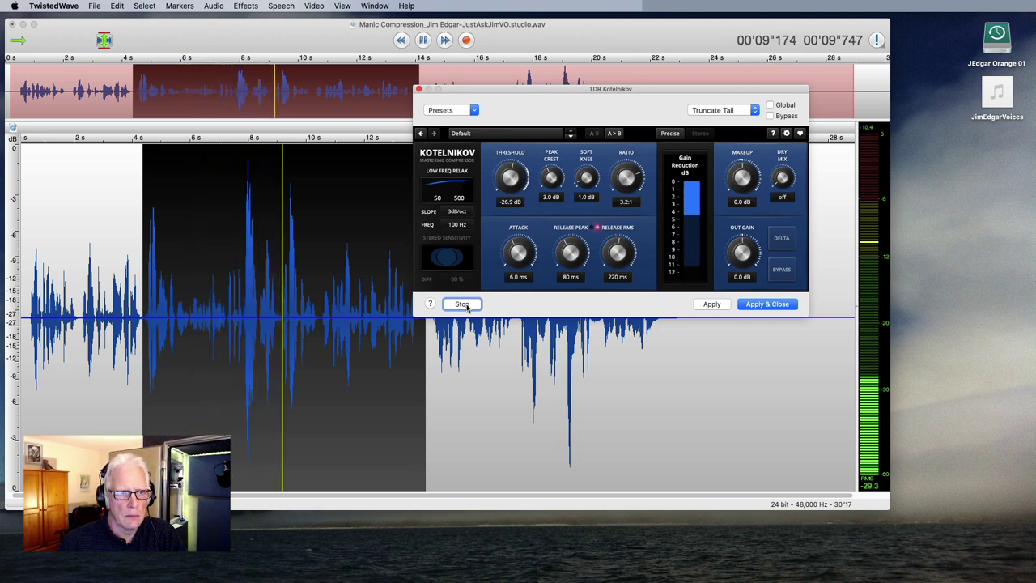
pyautogui.click(462, 304)
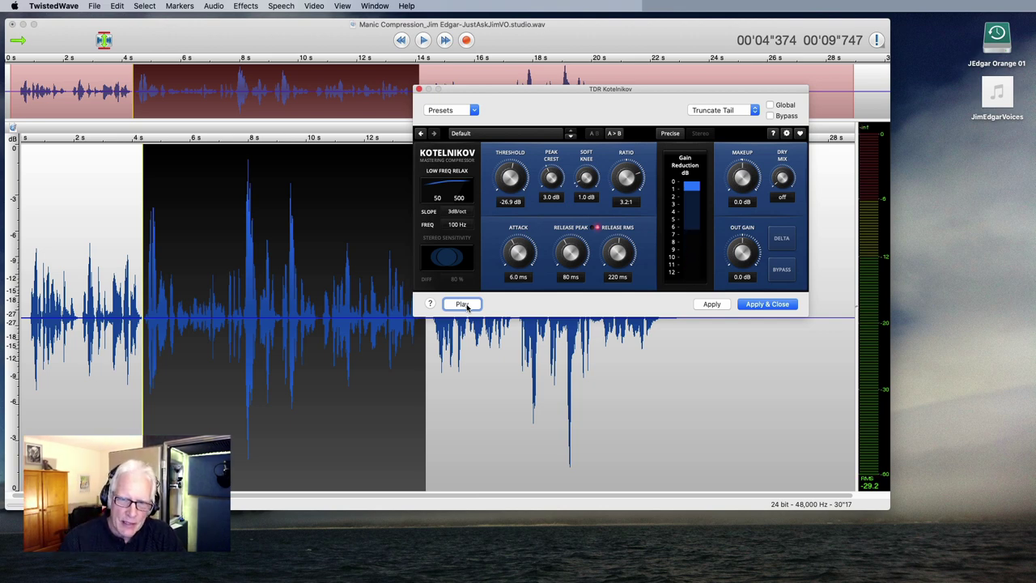
# - Set the Kotelnikov threshold to -29.6 dB and the ratio to 2.0:1, and preview the selection
pyautogui.moveTo(510, 179); pyautogui.dragTo(510, 162)
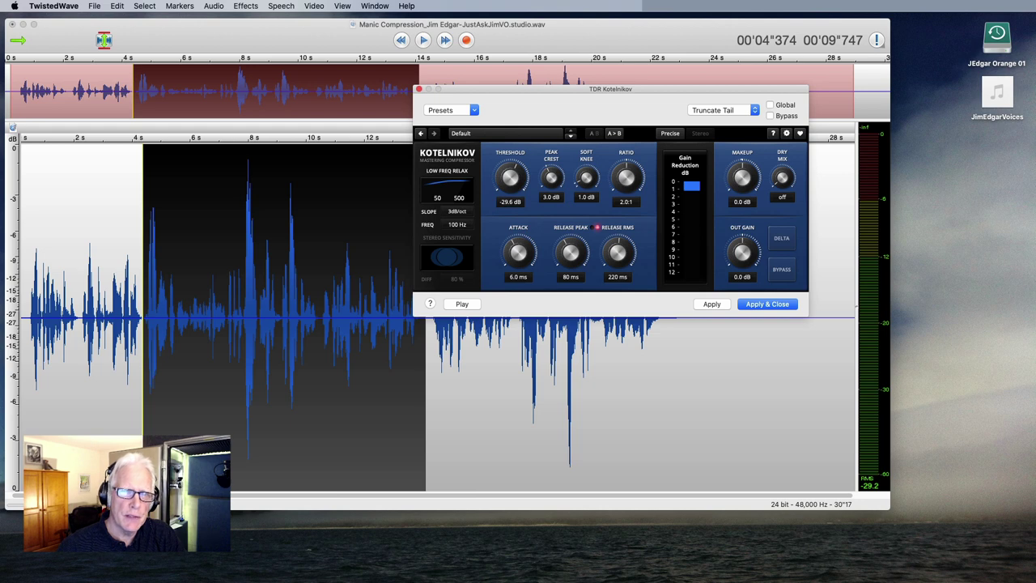
pyautogui.click(465, 303)
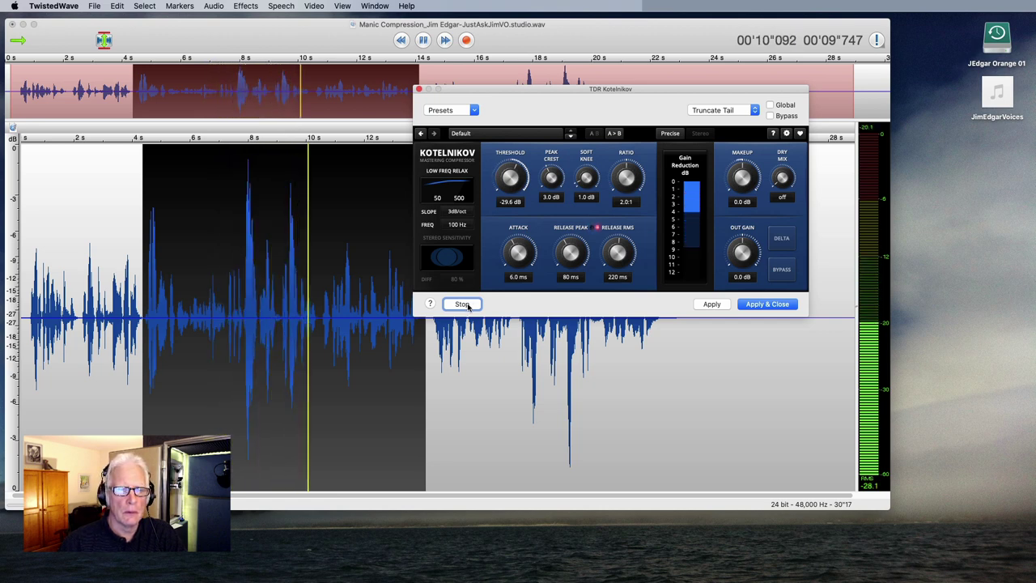
pyautogui.click(465, 304)
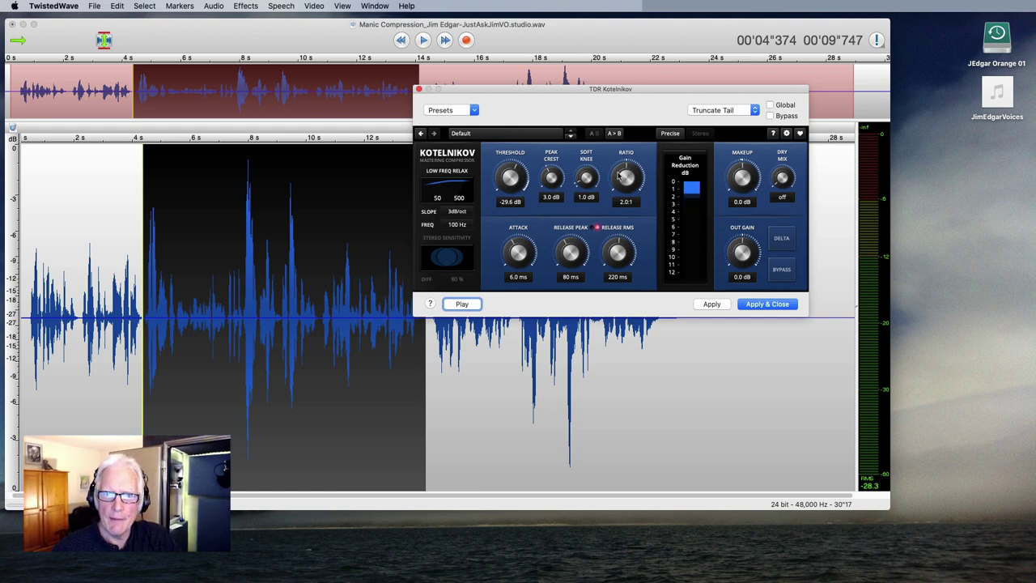
# - Preview the selection while fine-tuning the Kotelnikov threshold to -24.6 dB, and apply the compression and close the plug-in
pyautogui.moveTo(513, 176); pyautogui.dragTo(511, 181)
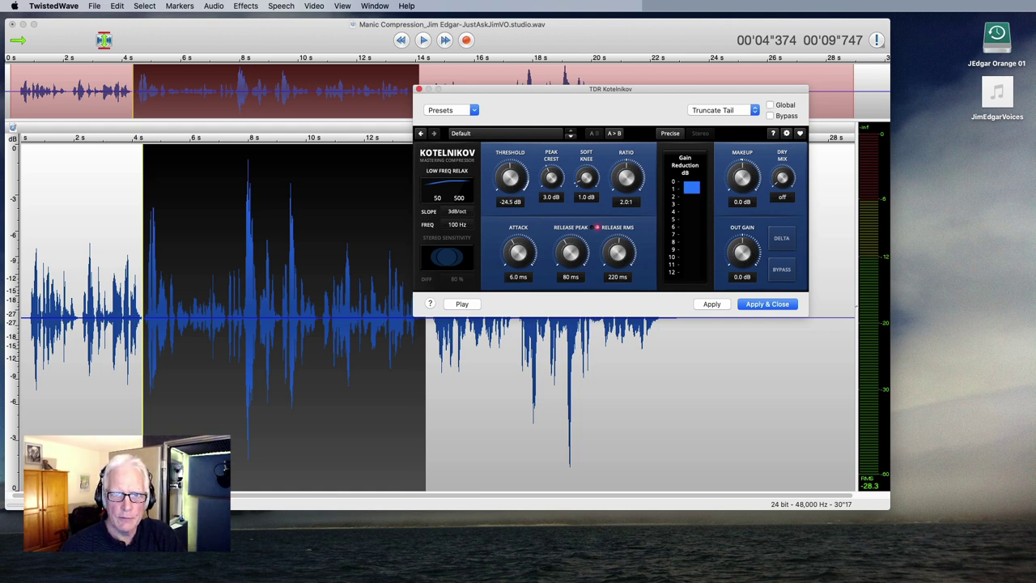
pyautogui.click(462, 304)
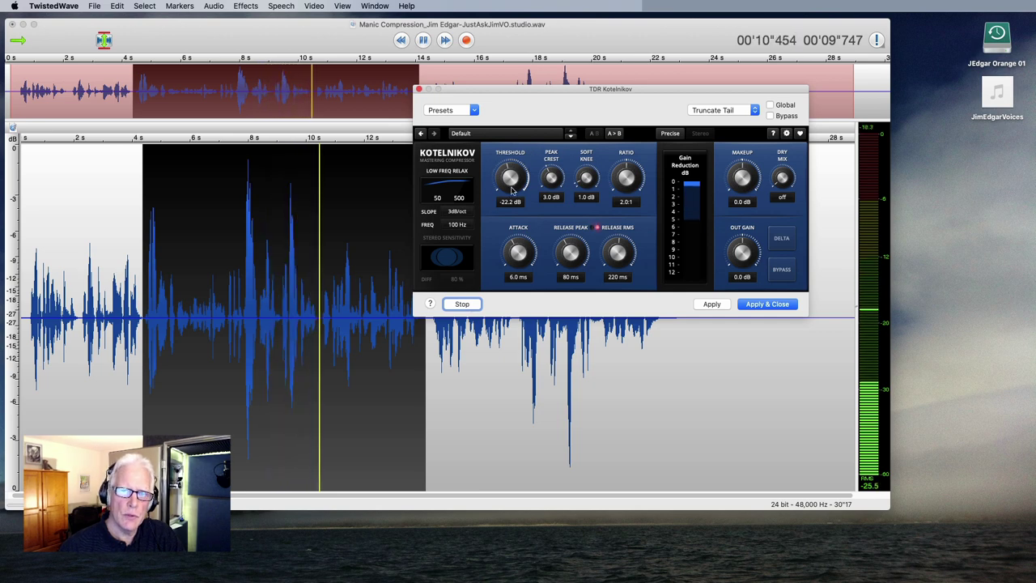
pyautogui.moveTo(513, 178); pyautogui.dragTo(514, 186)
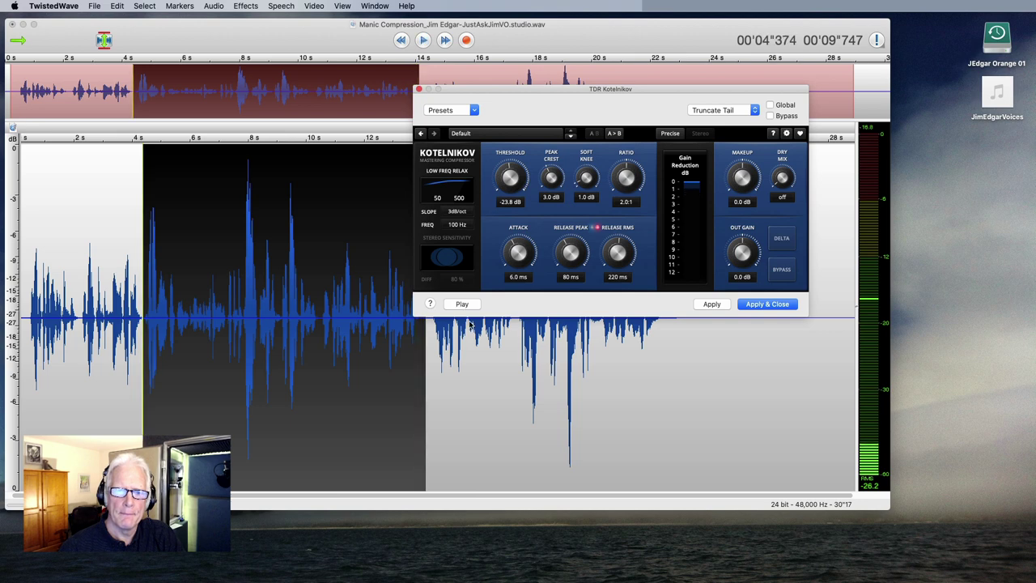
pyautogui.doubleClick(463, 306)
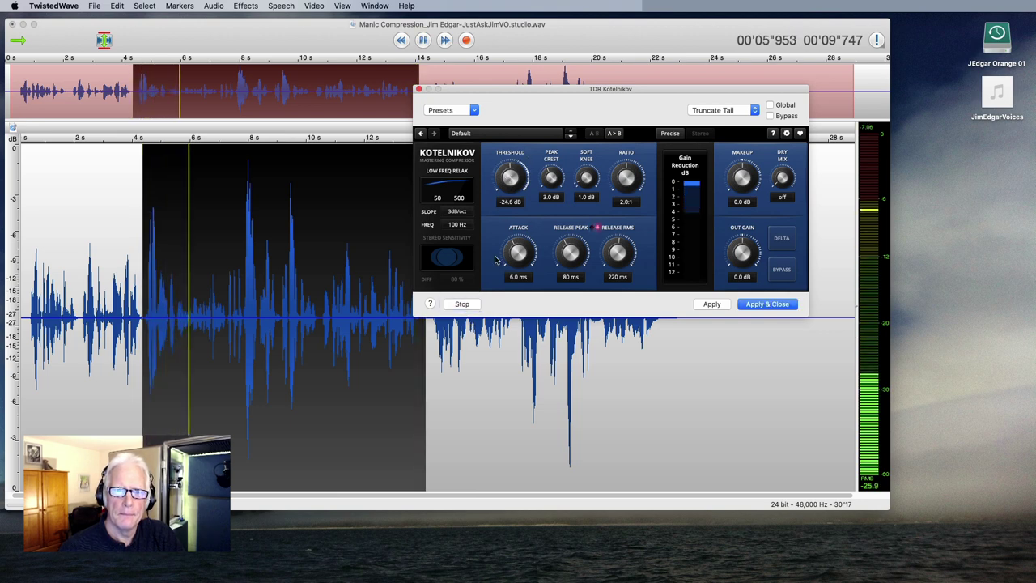
pyautogui.click(775, 305)
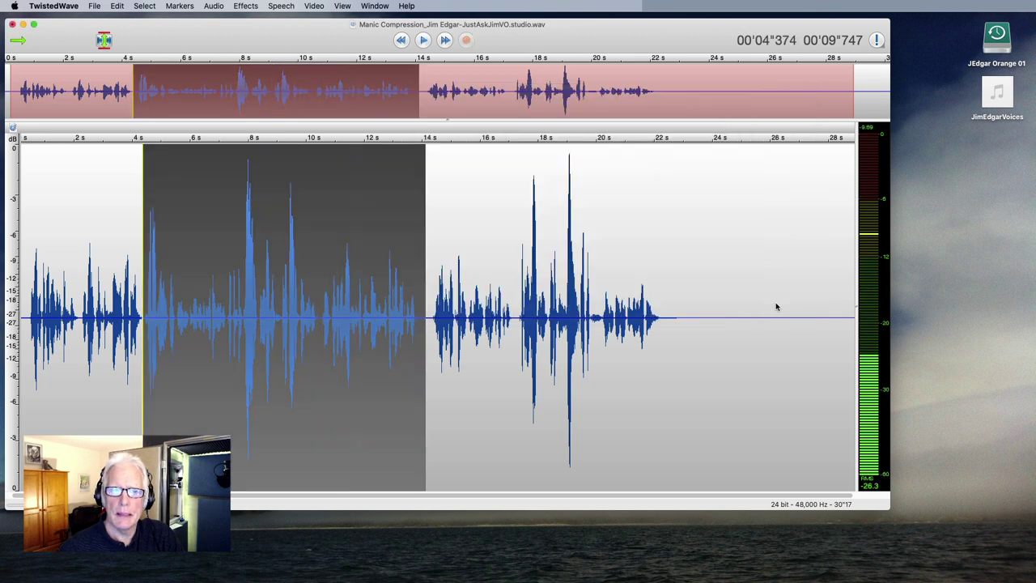
# - Play back the Kotelnikov result from about 2 s and highlight about 4.5–10.6 s to examine its levels
pyautogui.click(267, 275)
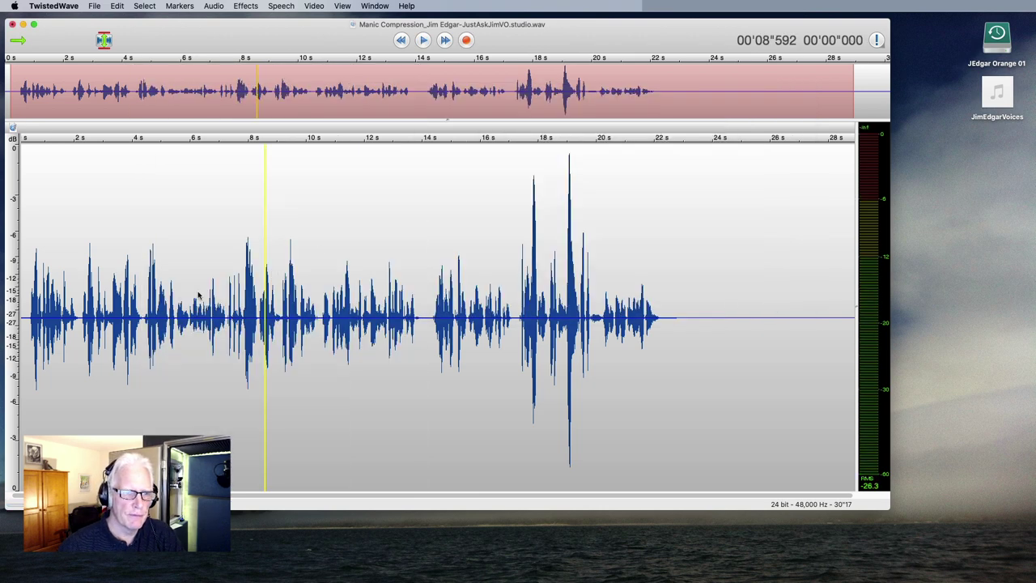
pyautogui.click(146, 297)
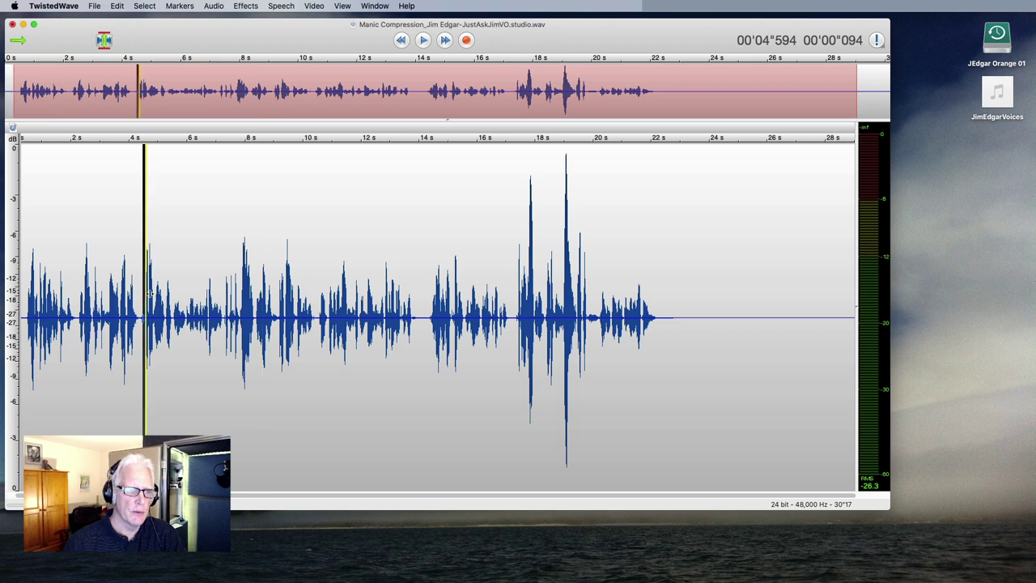
pyautogui.click(71, 303)
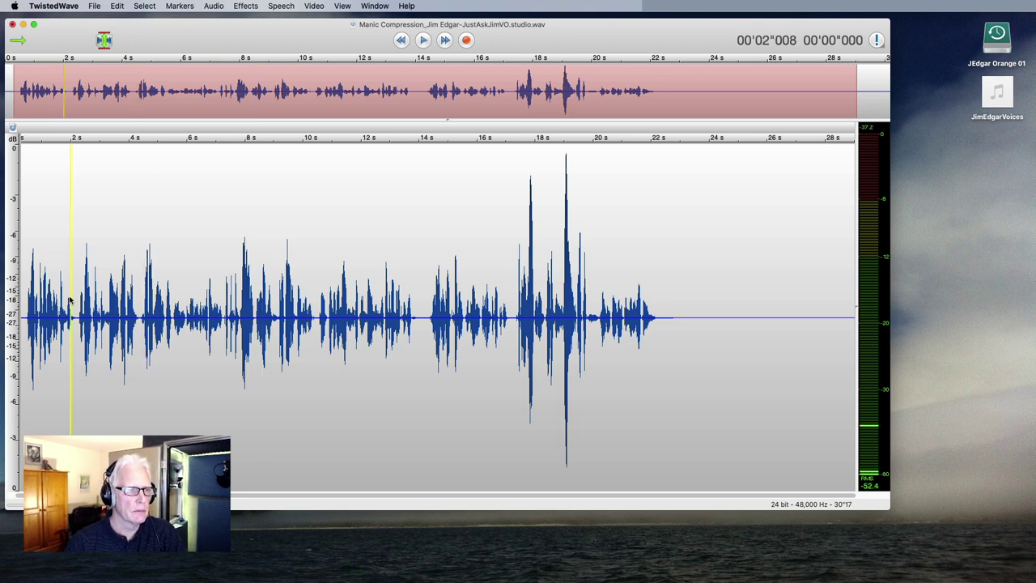
pyautogui.press('space')
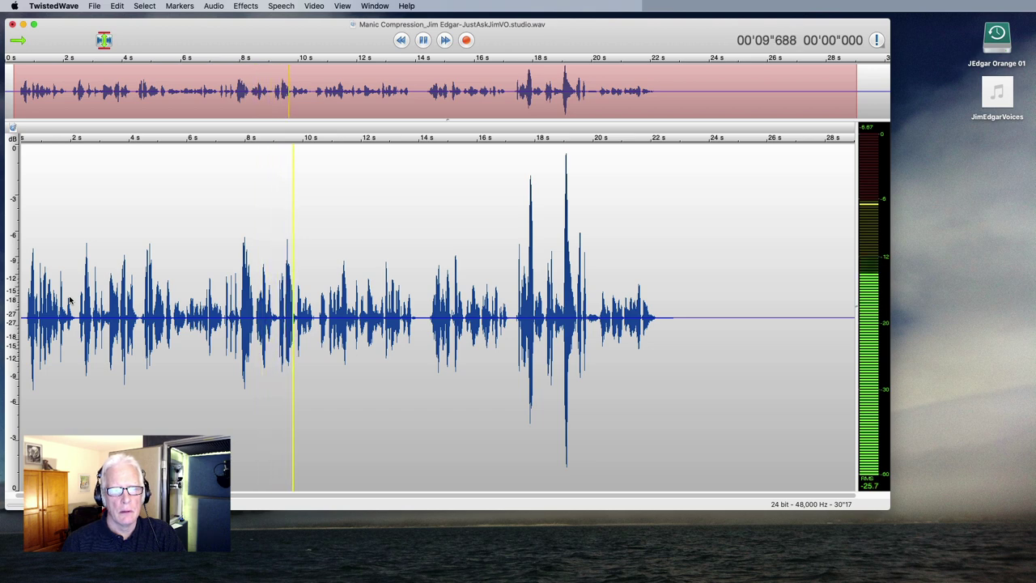
pyautogui.press('space')
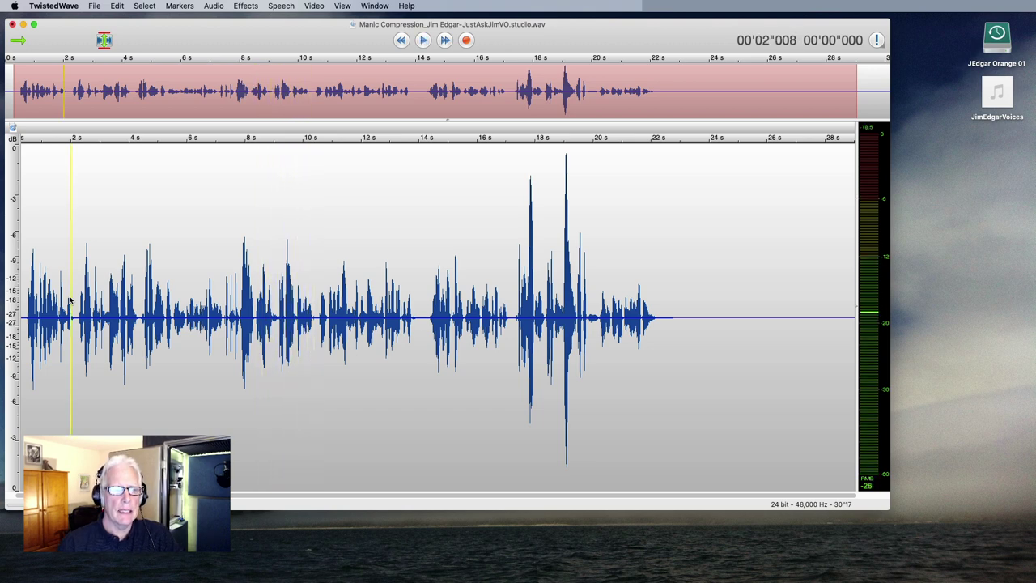
pyautogui.moveTo(142, 297); pyautogui.dragTo(320, 289)
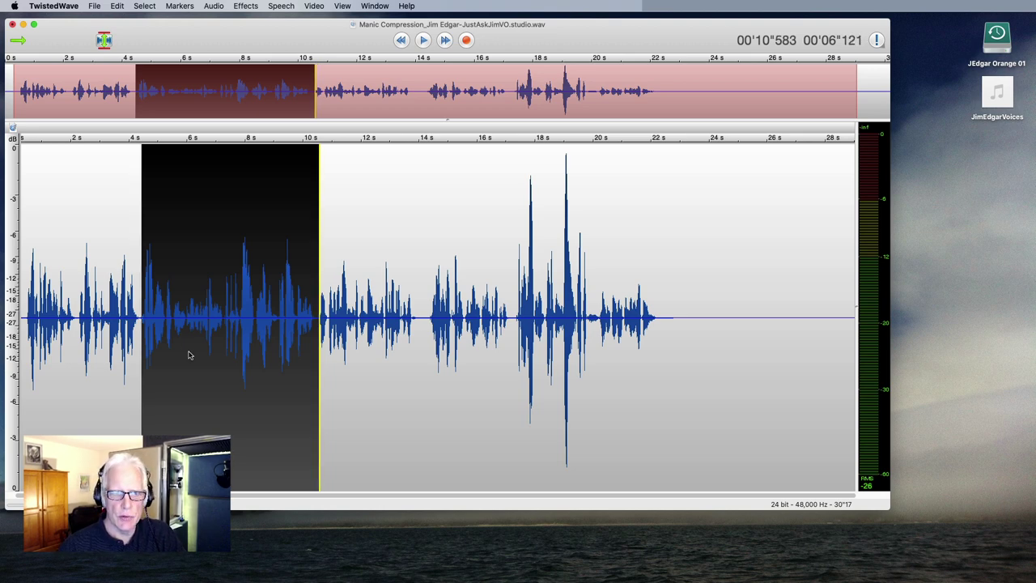
# - Undo the Kotelnikov compression, open Waves H-Comp (m) on the restored selection and move its window clear of the selected waveform
pyautogui.click(394, 199)
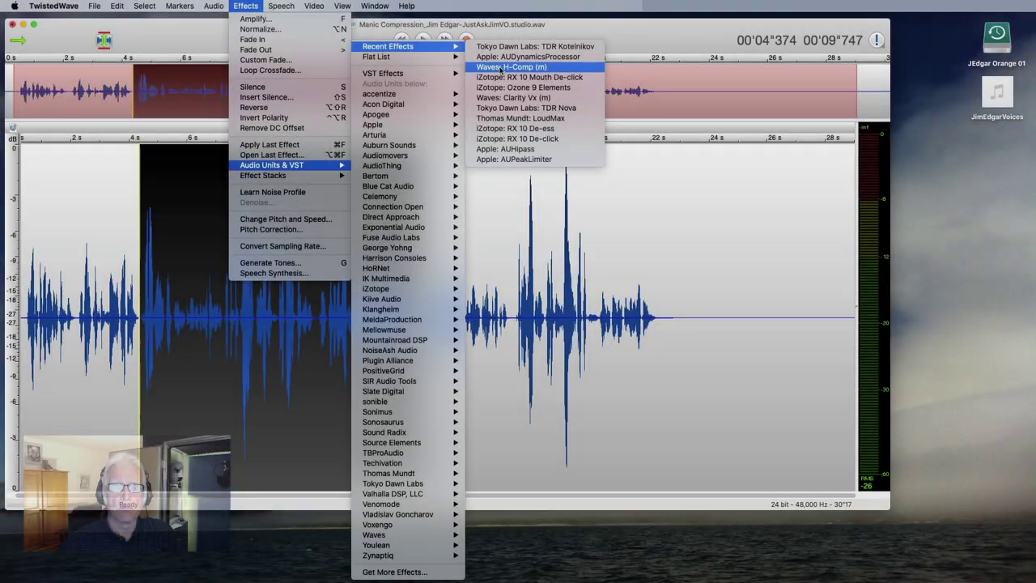
pyautogui.click(672, 66)
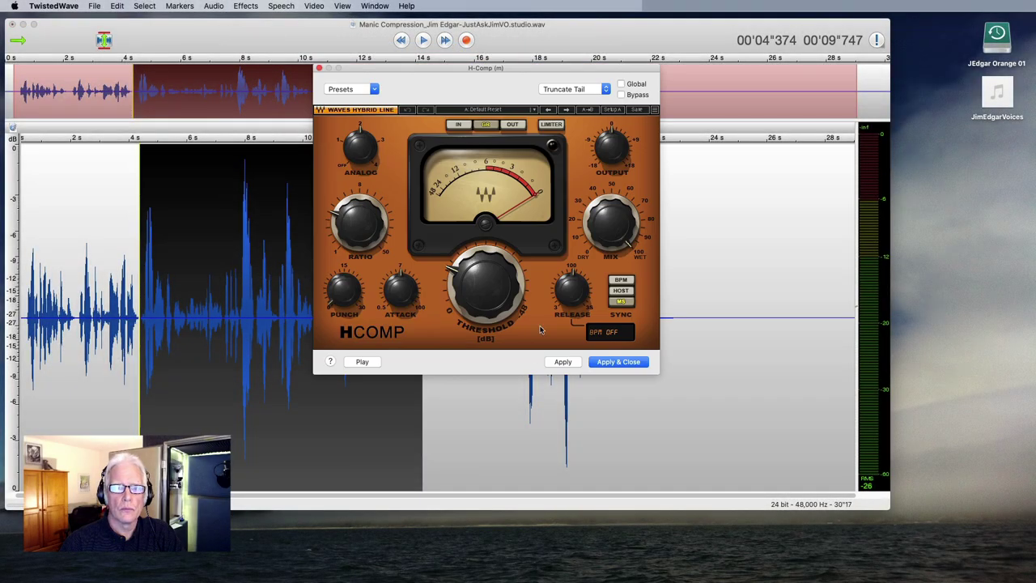
pyautogui.click(619, 37)
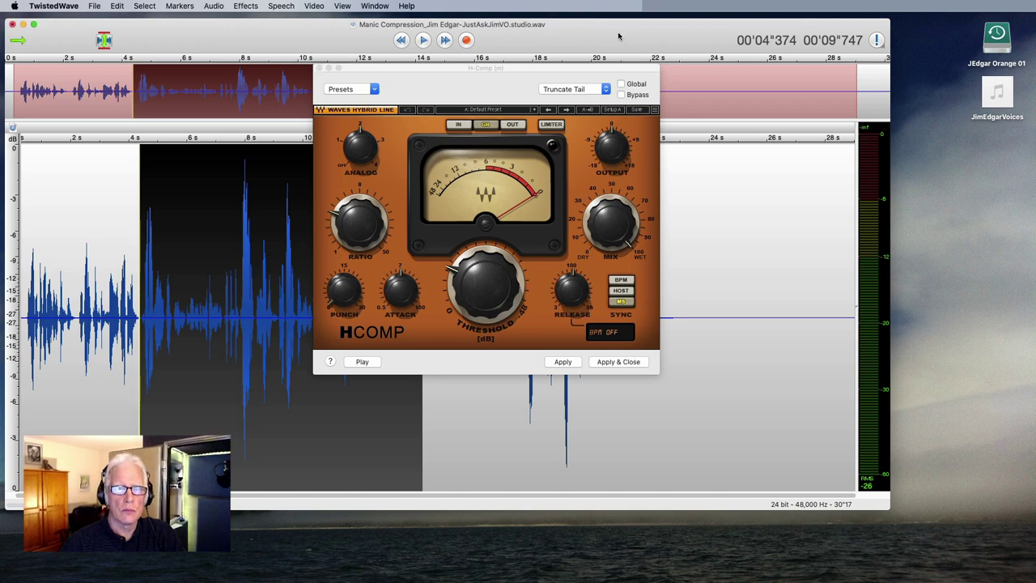
pyautogui.moveTo(420, 66); pyautogui.dragTo(527, 15)
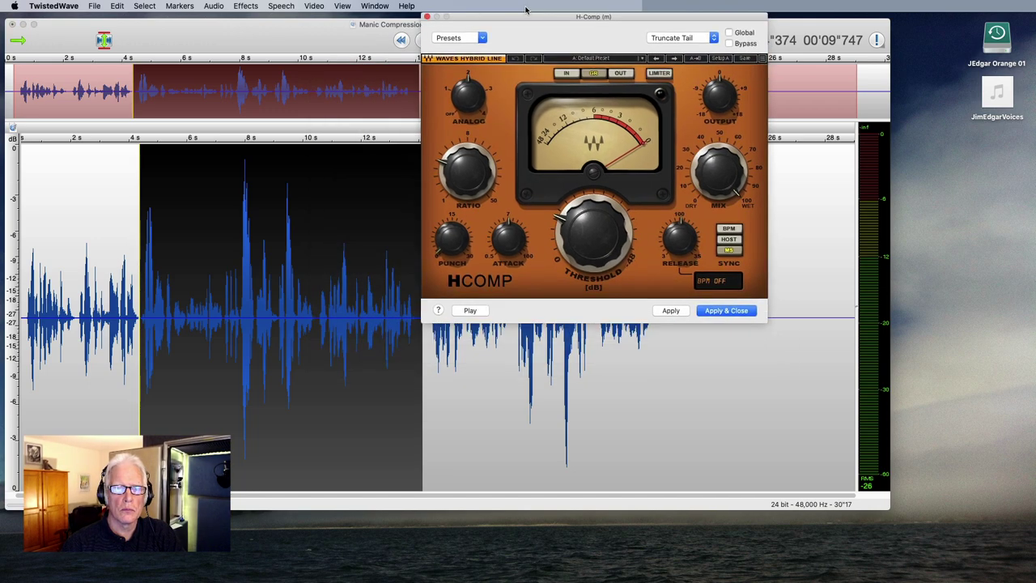
# - Preview the selection through H-Comp while setting the threshold to about -21.9 dB and raising the ratio to slightly above 8
pyautogui.click(597, 233)
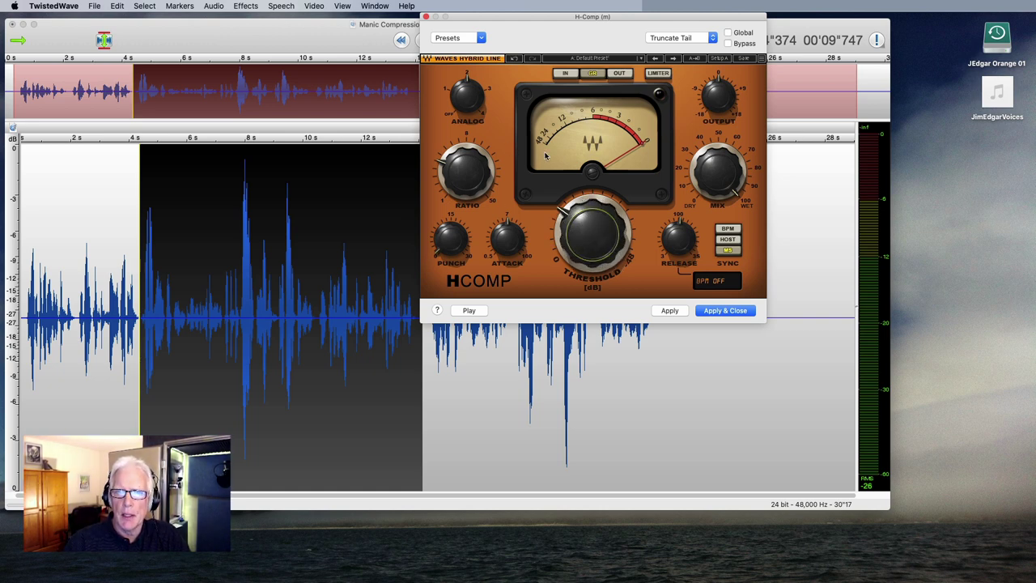
pyautogui.click(467, 171)
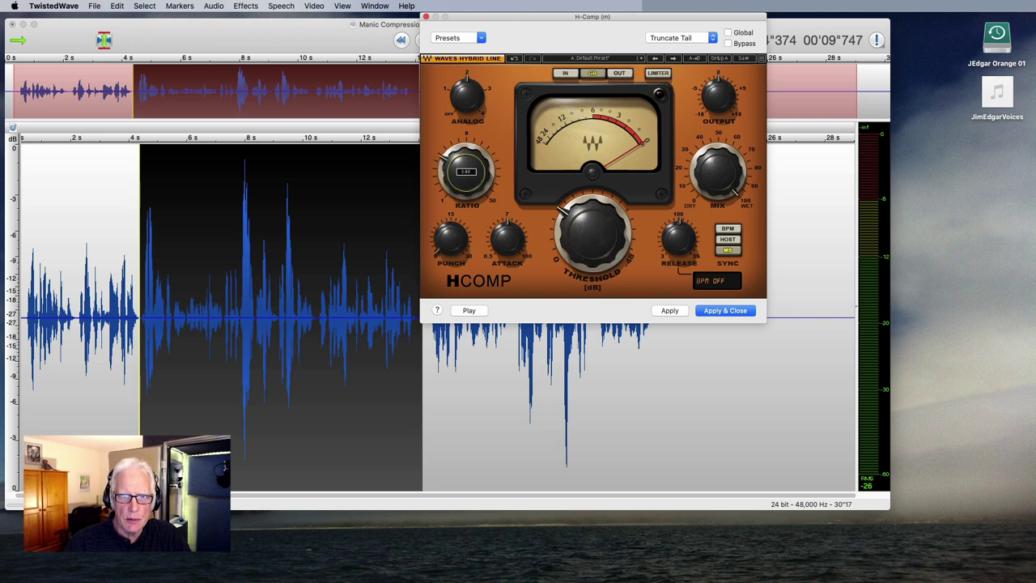
pyautogui.moveTo(467, 171); pyautogui.dragTo(466, 161)
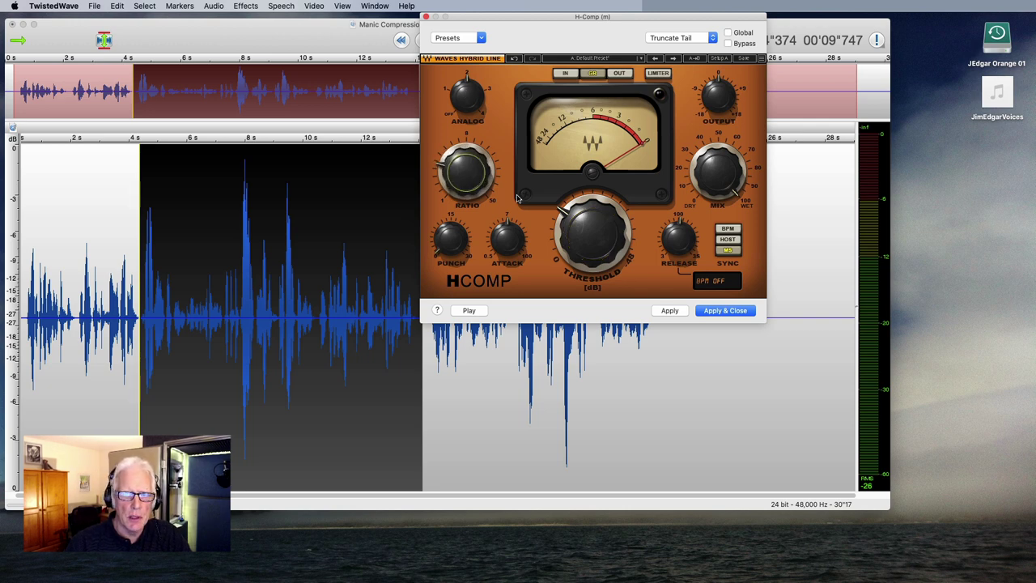
pyautogui.click(471, 313)
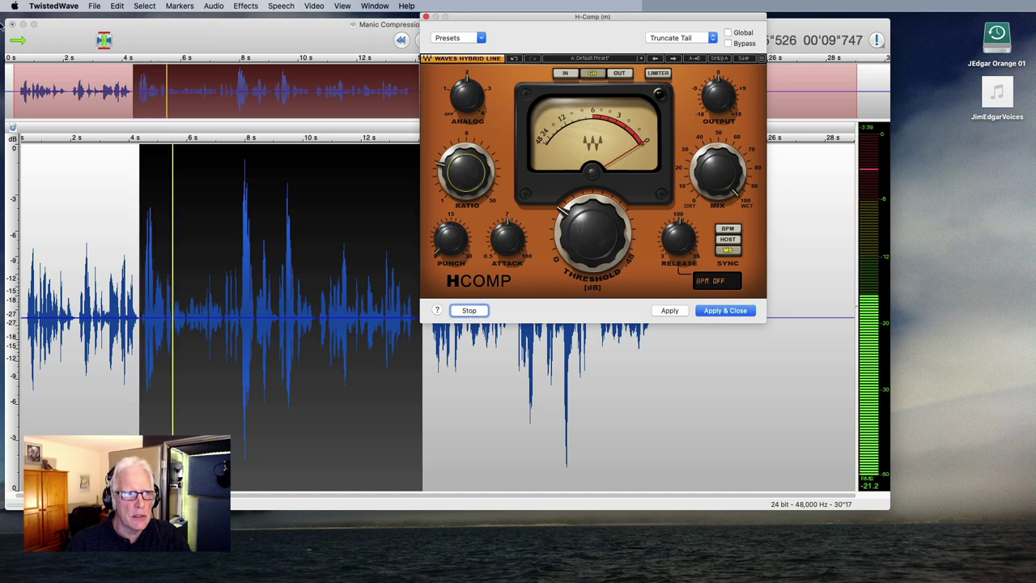
pyautogui.click(557, 228)
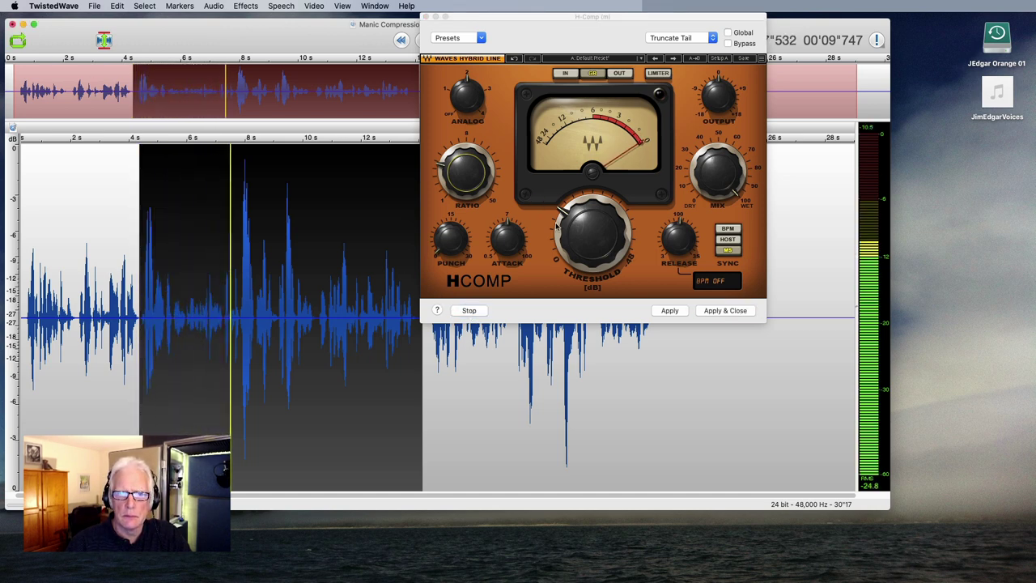
pyautogui.moveTo(557, 227); pyautogui.dragTo(573, 253)
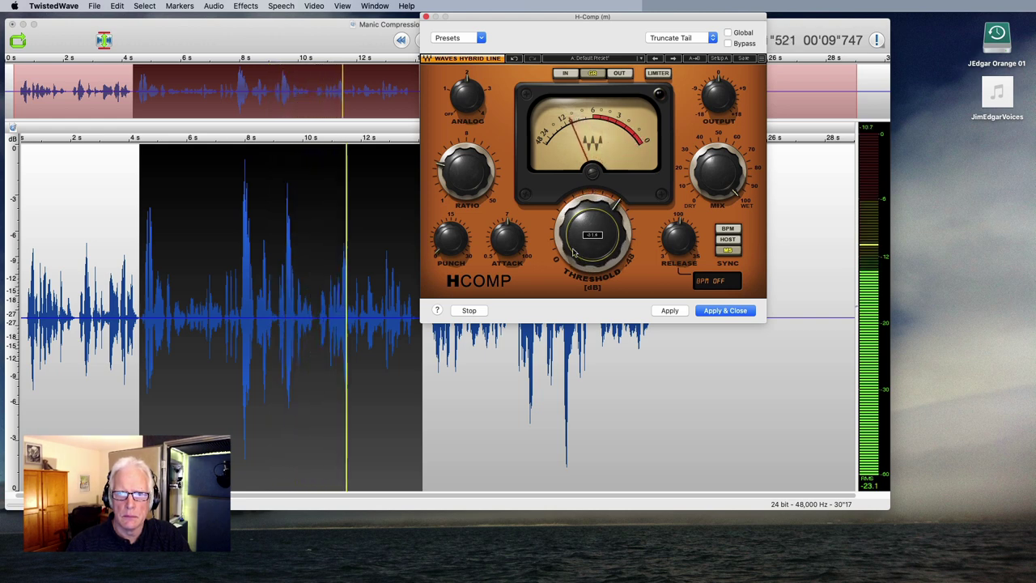
pyautogui.moveTo(466, 171); pyautogui.dragTo(466, 171)
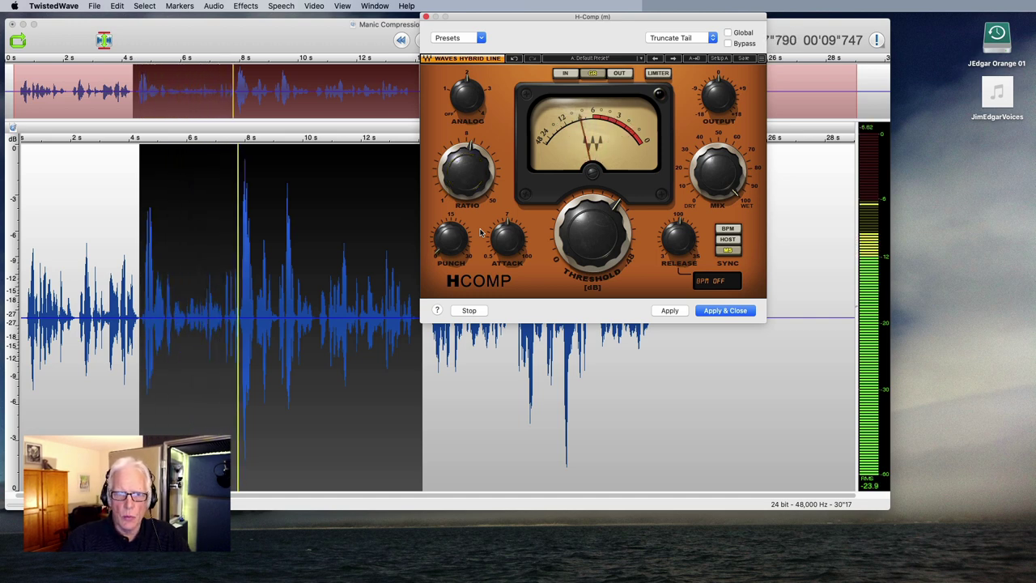
pyautogui.click(467, 310)
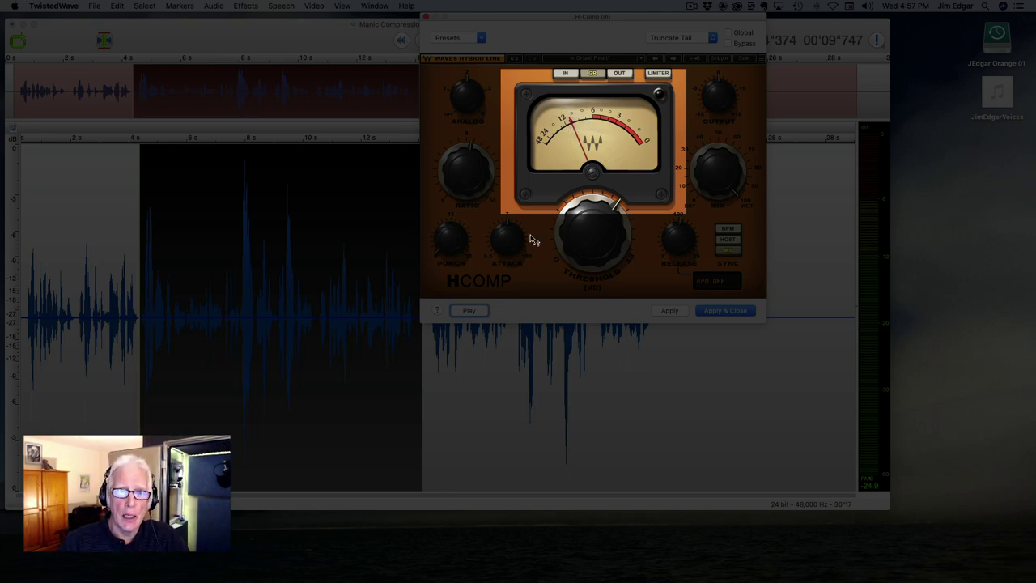
# - Preview the selection again while raising the H-Comp ratio further and setting the threshold to about -24.5 dB, and stop playback
pyautogui.moveTo(528, 242)
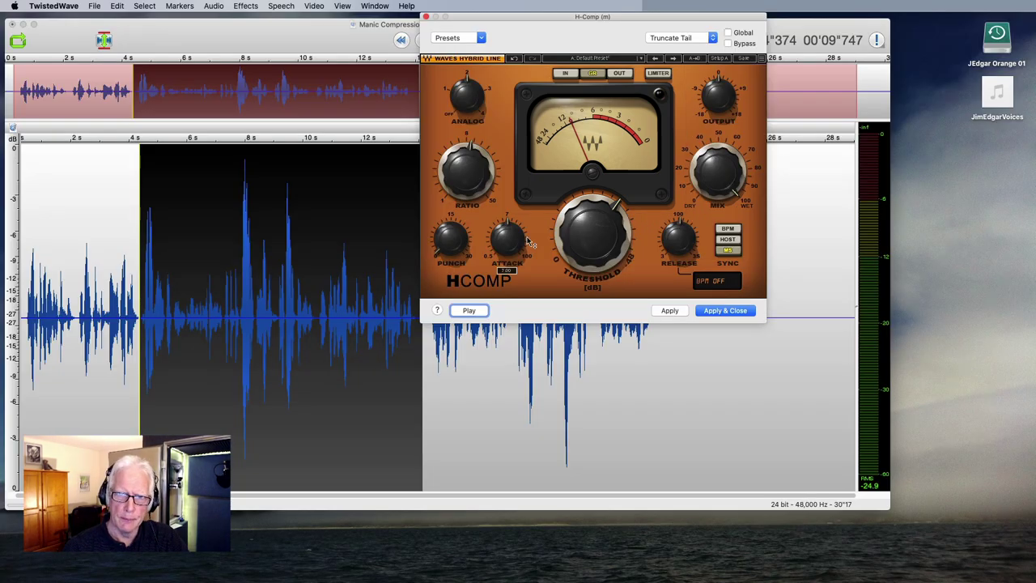
pyautogui.click(468, 314)
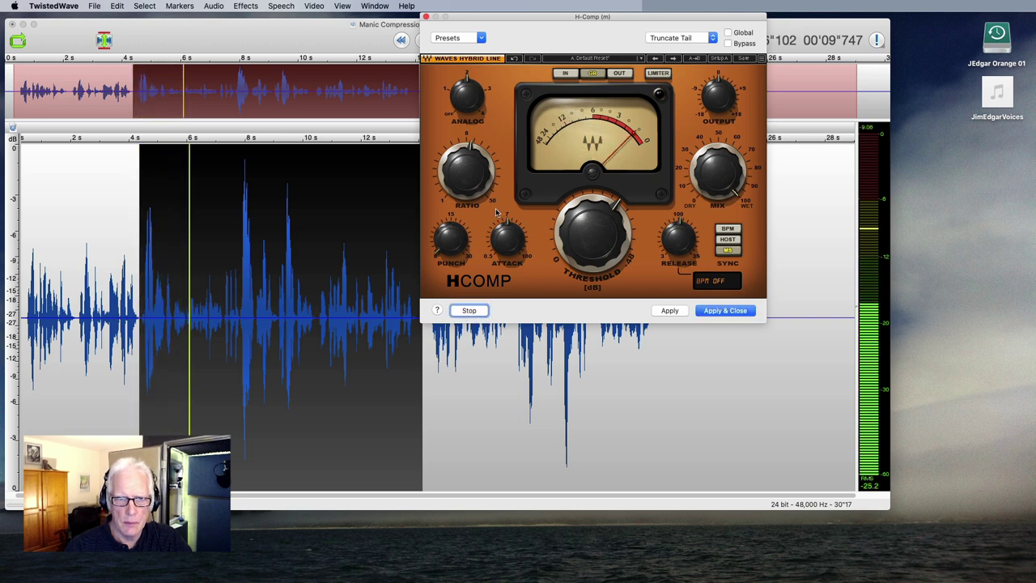
pyautogui.moveTo(468, 176)
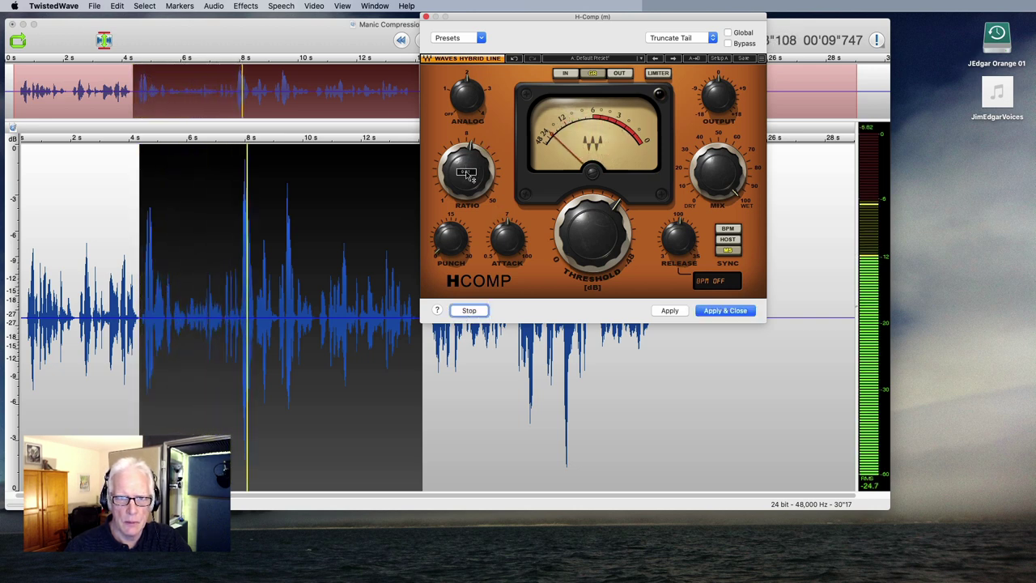
pyautogui.moveTo(603, 236)
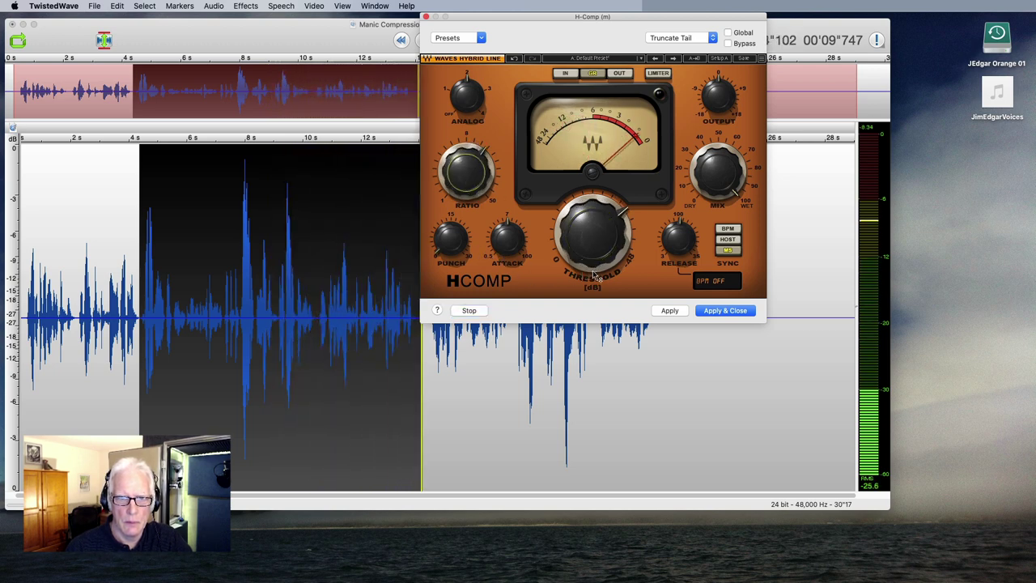
pyautogui.moveTo(596, 276)
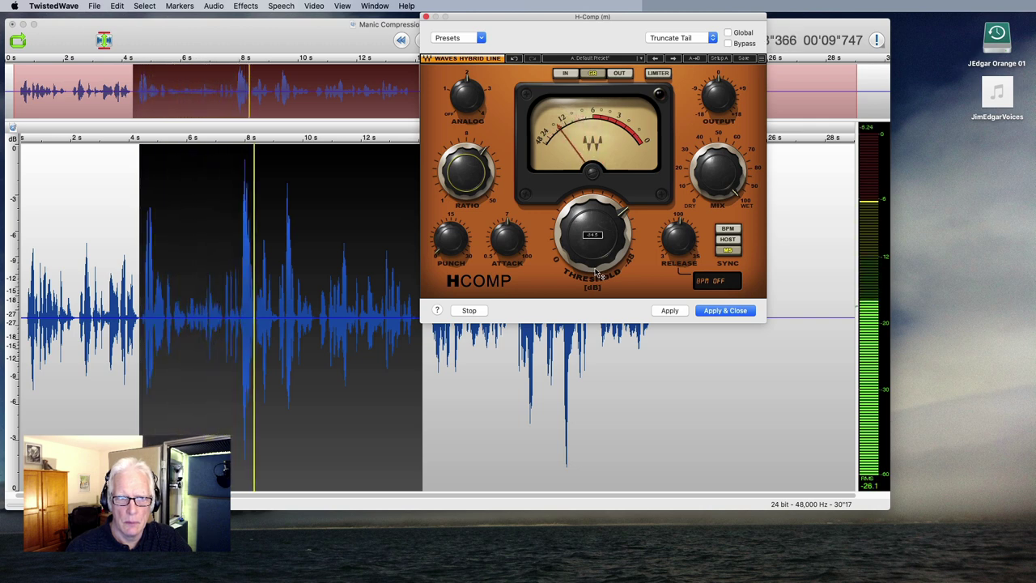
pyautogui.click(469, 310)
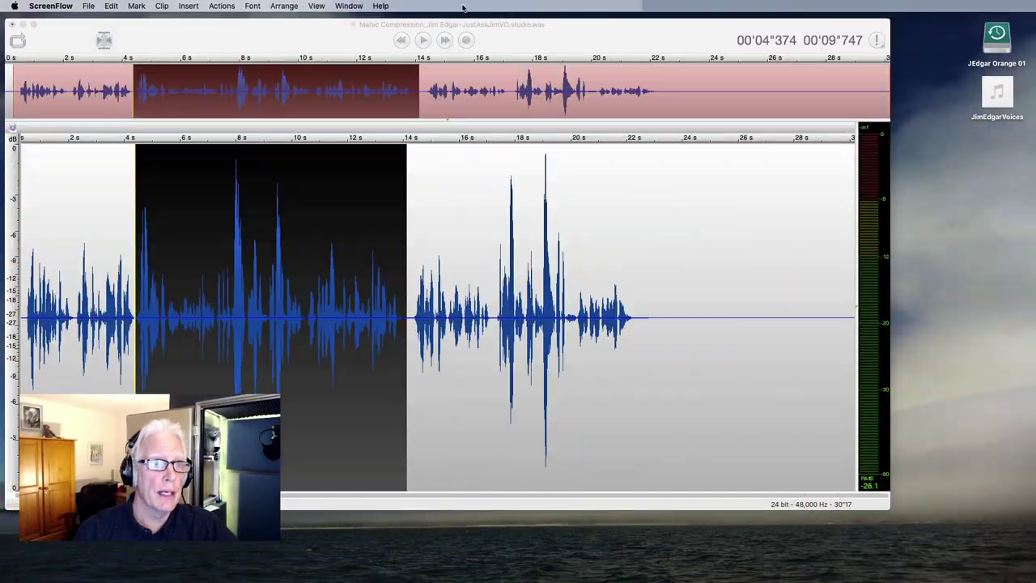
# - Clear the selection, set AUDynamicsProcessor's compression threshold to about -22 dB and apply it to the whole recording
pyautogui.click(451, 224)
pyautogui.click(451, 225)
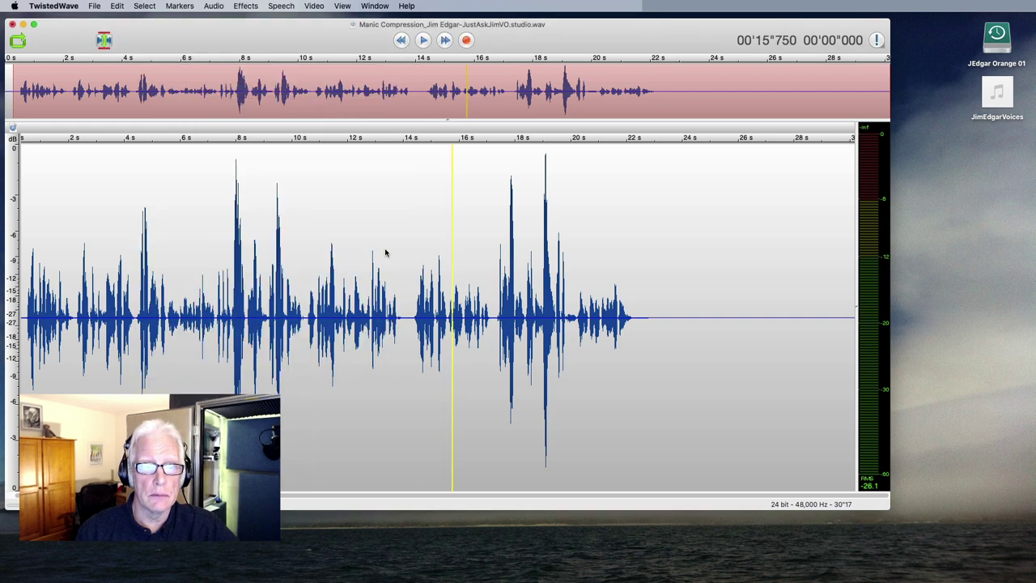
pyautogui.click(245, 6)
pyautogui.moveTo(275, 166)
pyautogui.moveTo(435, 49)
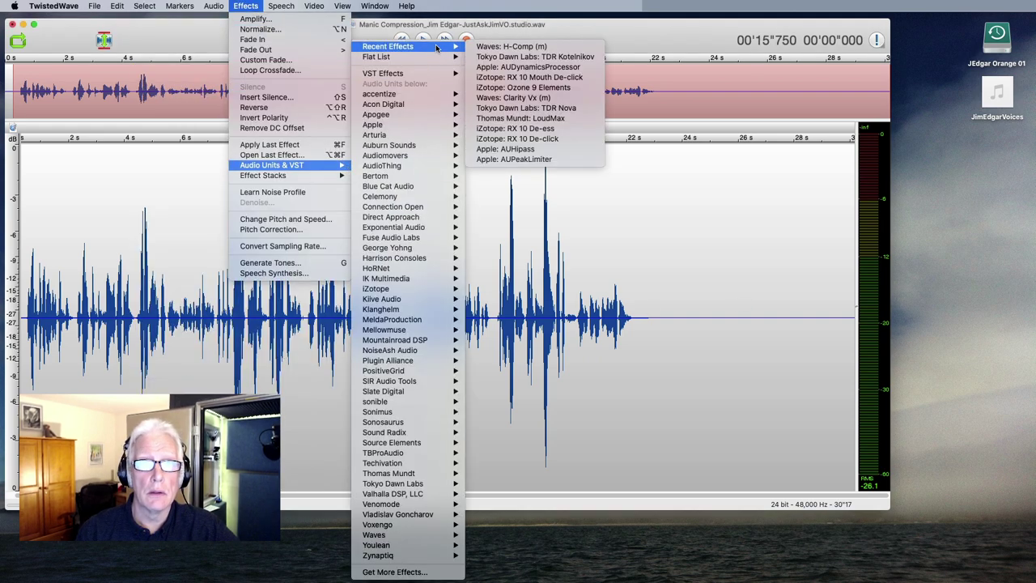
pyautogui.click(528, 67)
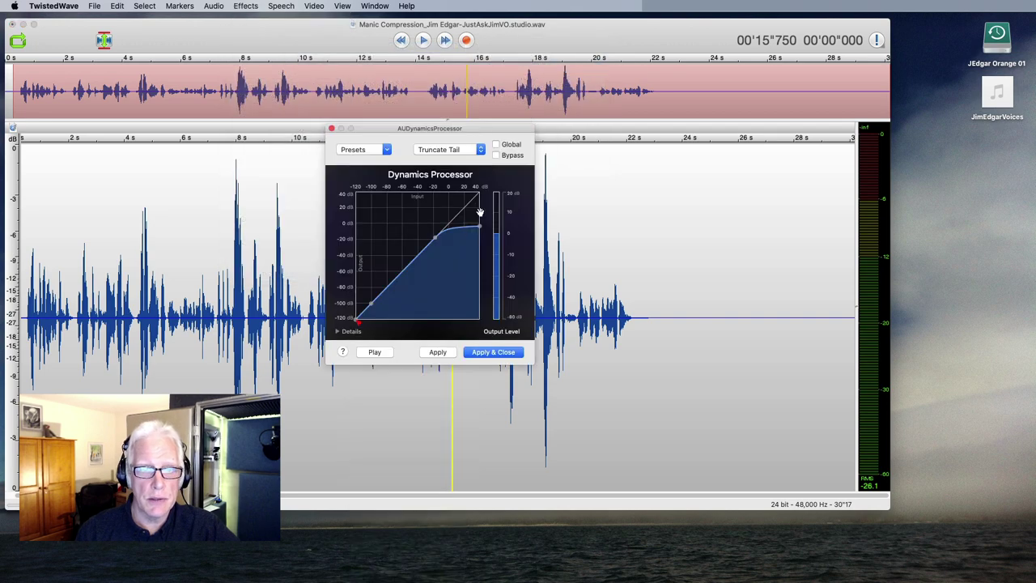
pyautogui.moveTo(434, 240)
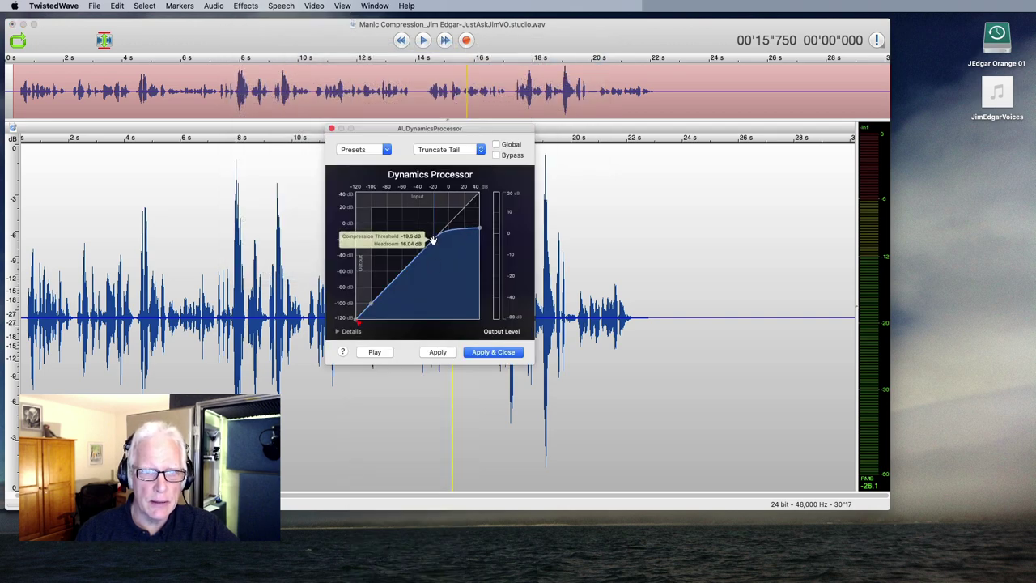
pyautogui.moveTo(434, 240); pyautogui.dragTo(429, 240)
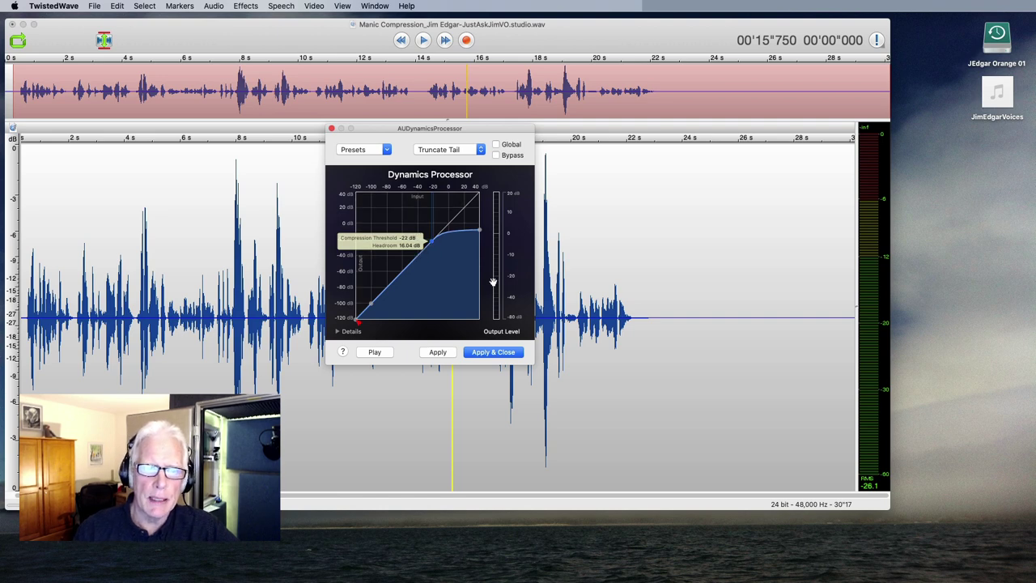
pyautogui.click(495, 353)
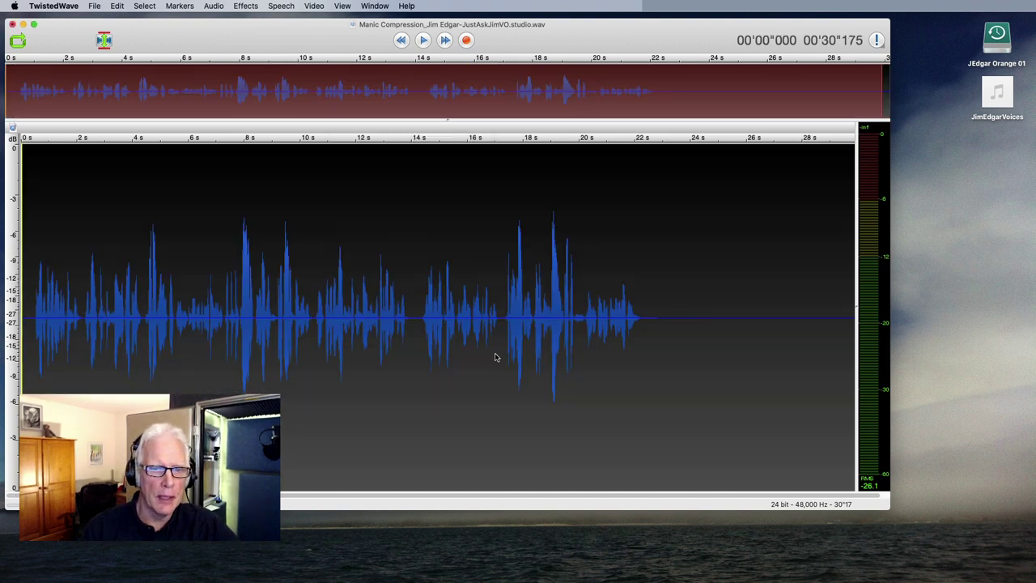
# - Undo the compression, lower AUDynamicsProcessor's compression threshold to about -32.6 dB and apply it to the whole recording
pyautogui.click(424, 366)
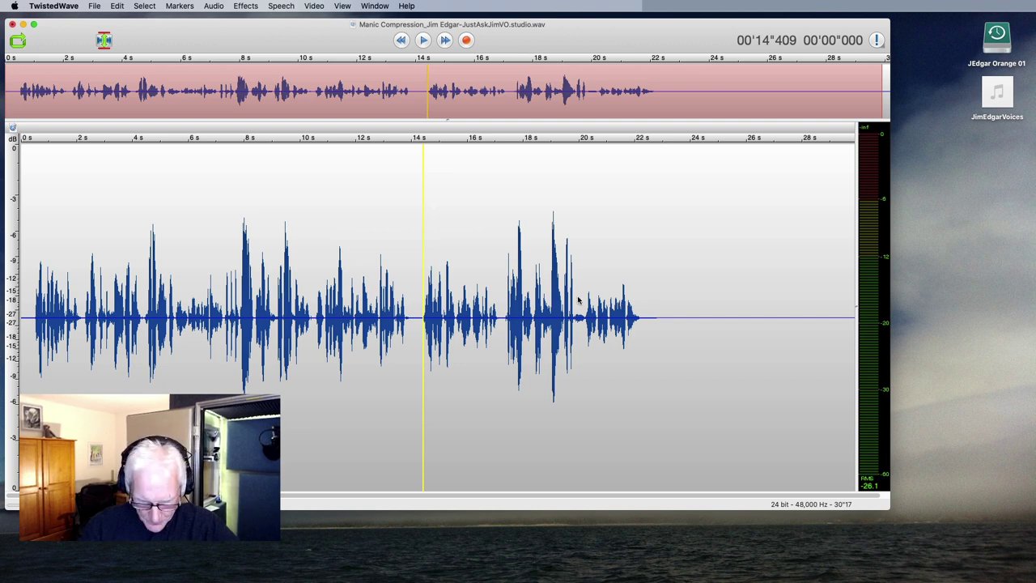
pyautogui.press('space')
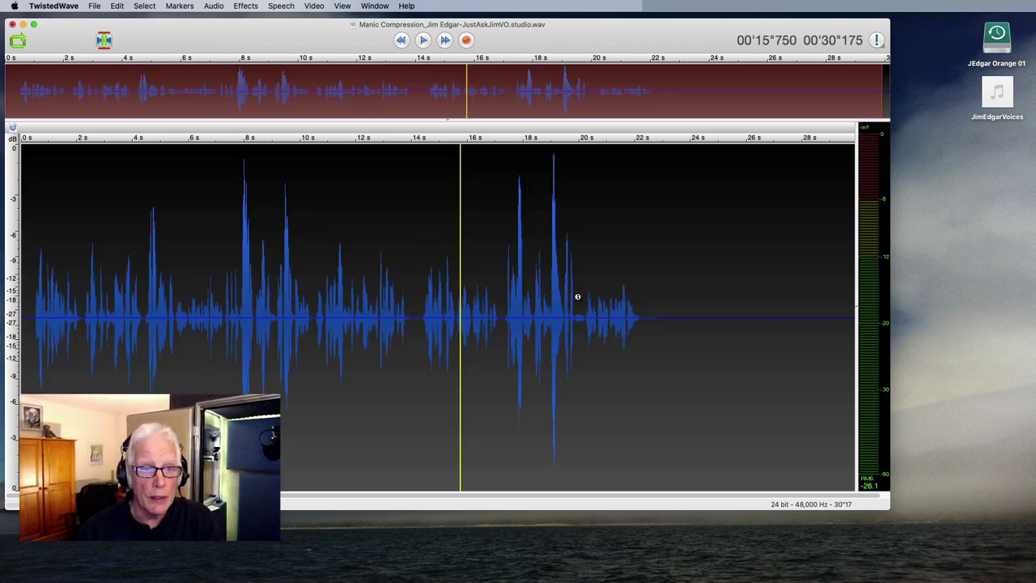
pyautogui.press('super+shift+r')
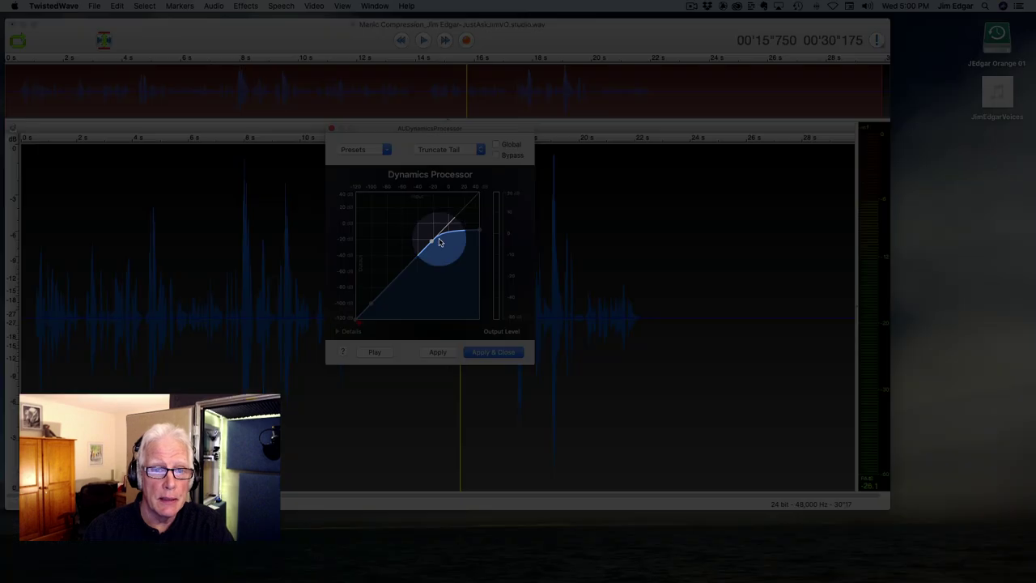
pyautogui.moveTo(431, 243)
pyautogui.moveTo(430, 251); pyautogui.dragTo(422, 249)
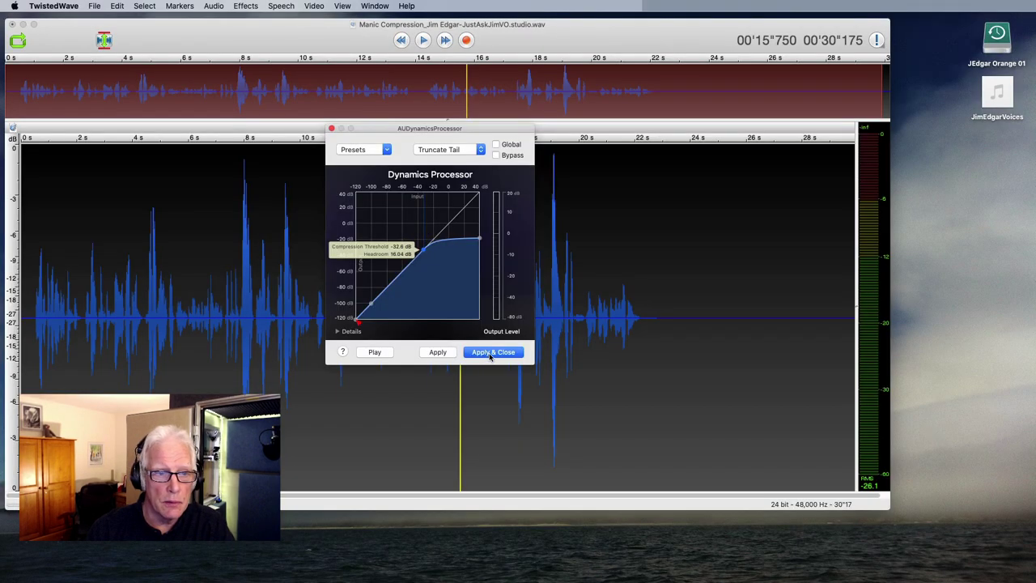
pyautogui.click(489, 354)
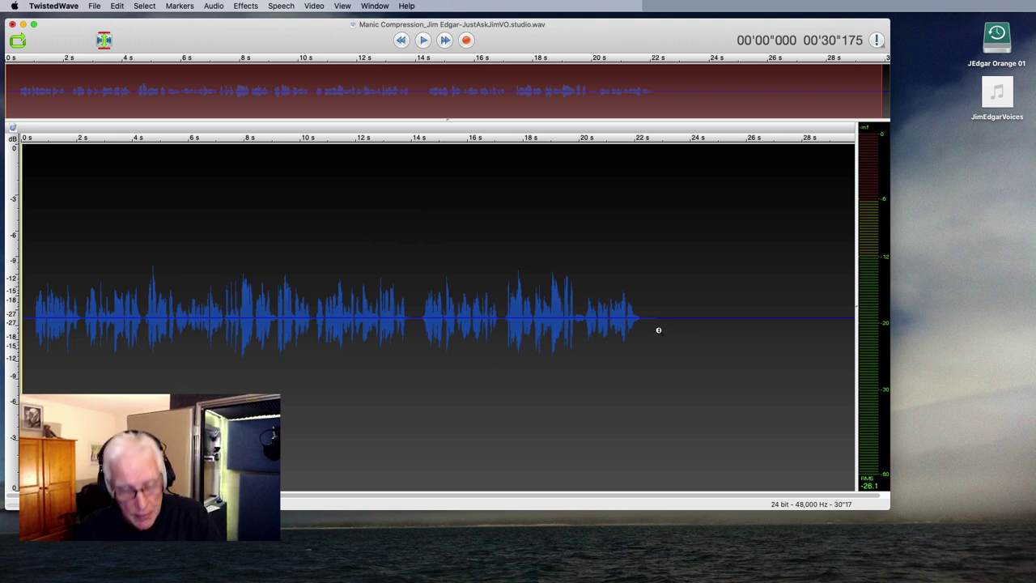
# - Undo the compression and check the original recording's LUFS loudness in the audio statistics
pyautogui.press('super+z')
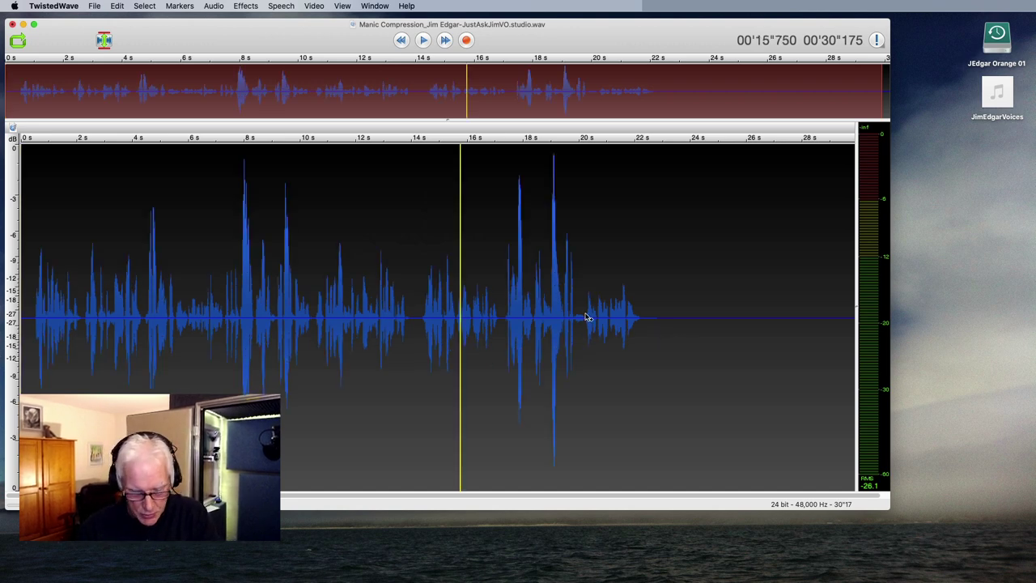
pyautogui.press('super+i')
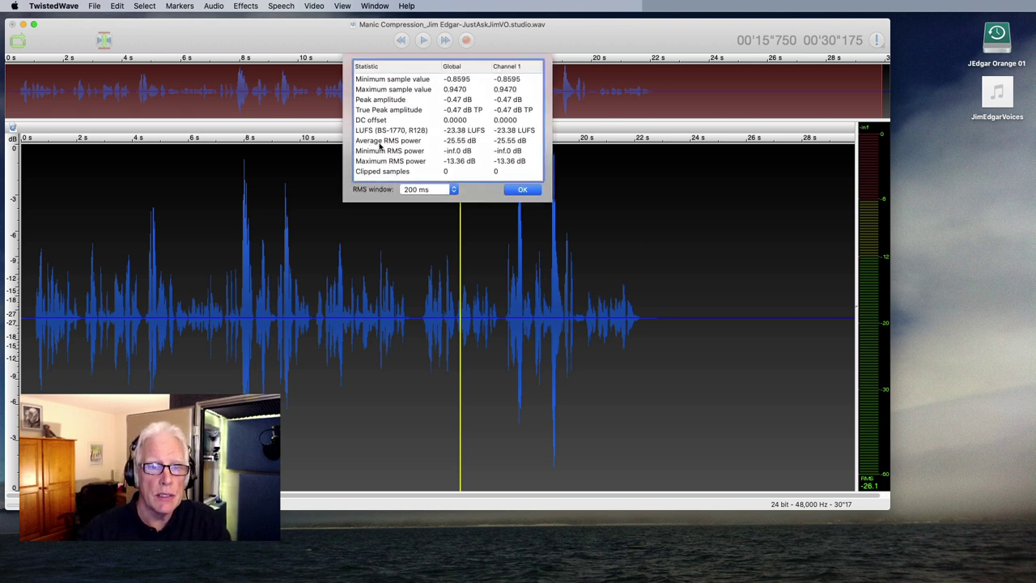
pyautogui.click(389, 131)
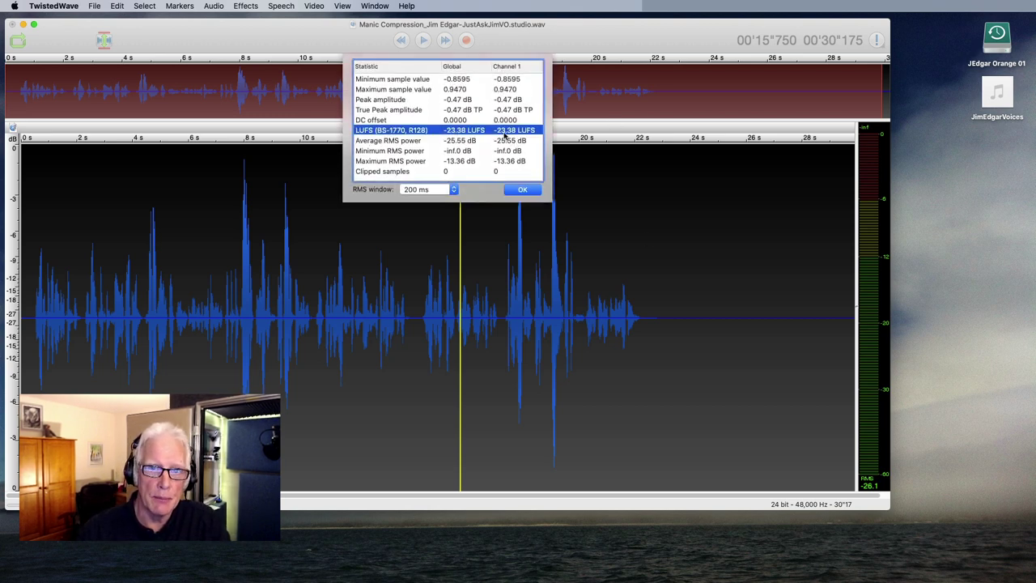
pyautogui.click(525, 190)
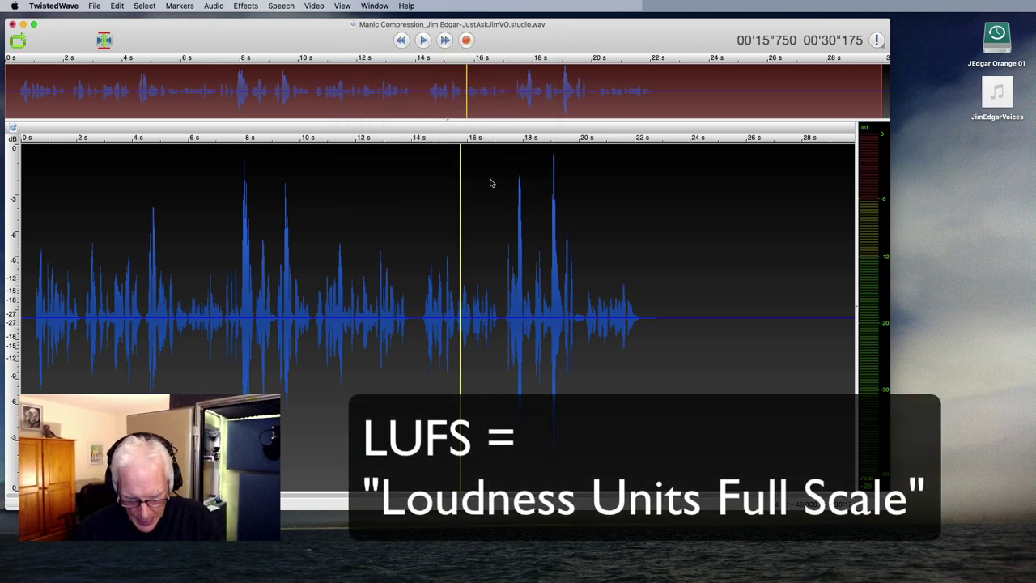
# - Reapply AUDynamicsProcessor with the same settings and check the compressed recording's LUFS loudness in the statistics
pyautogui.press('super+shift+d')
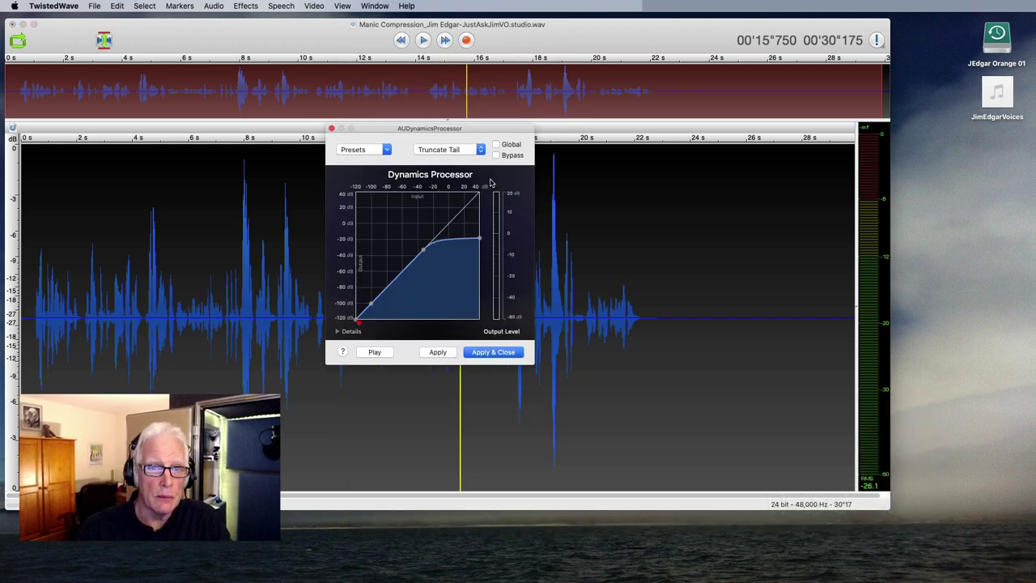
pyautogui.press('Return')
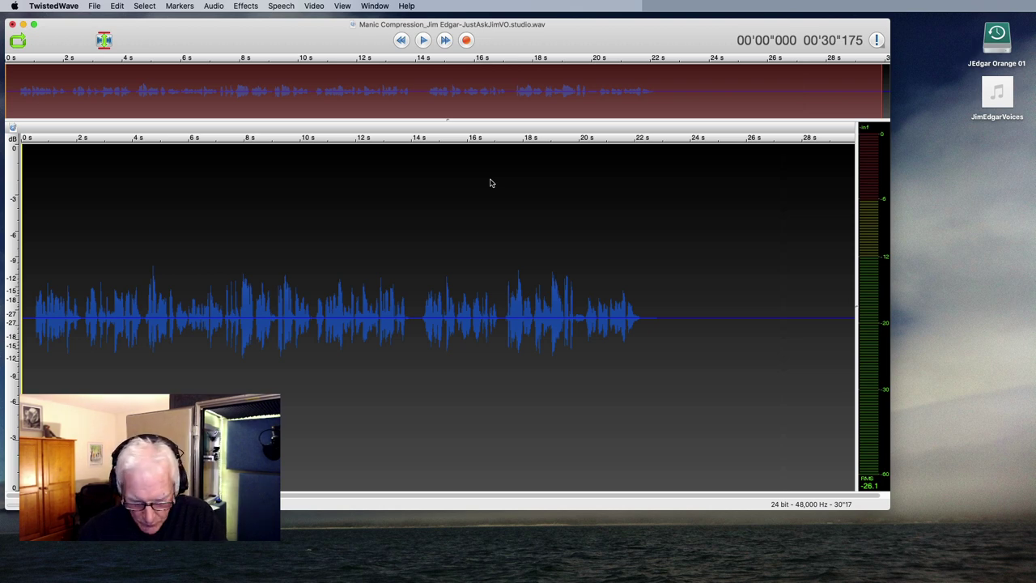
pyautogui.press('super+i')
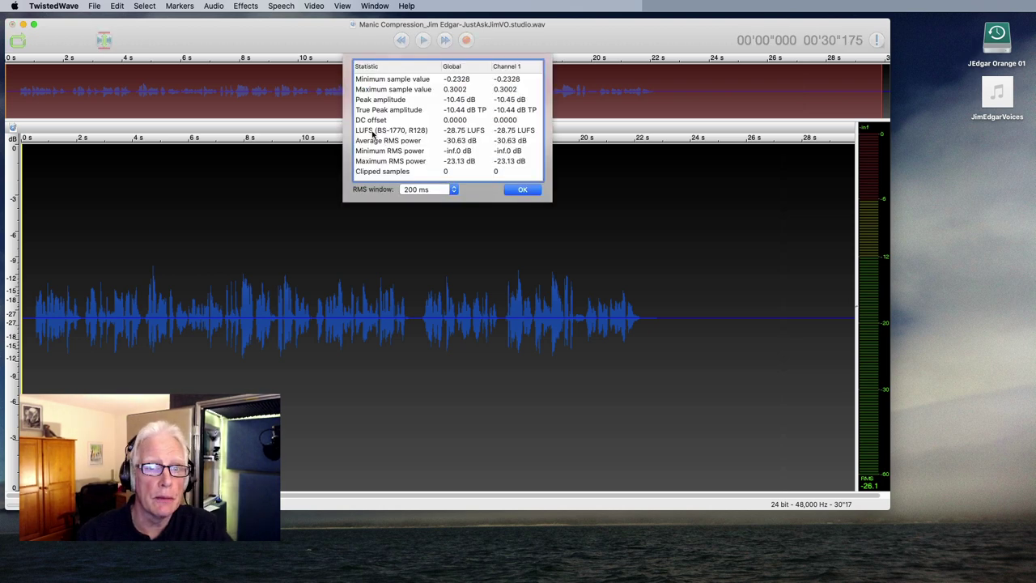
pyautogui.click(373, 133)
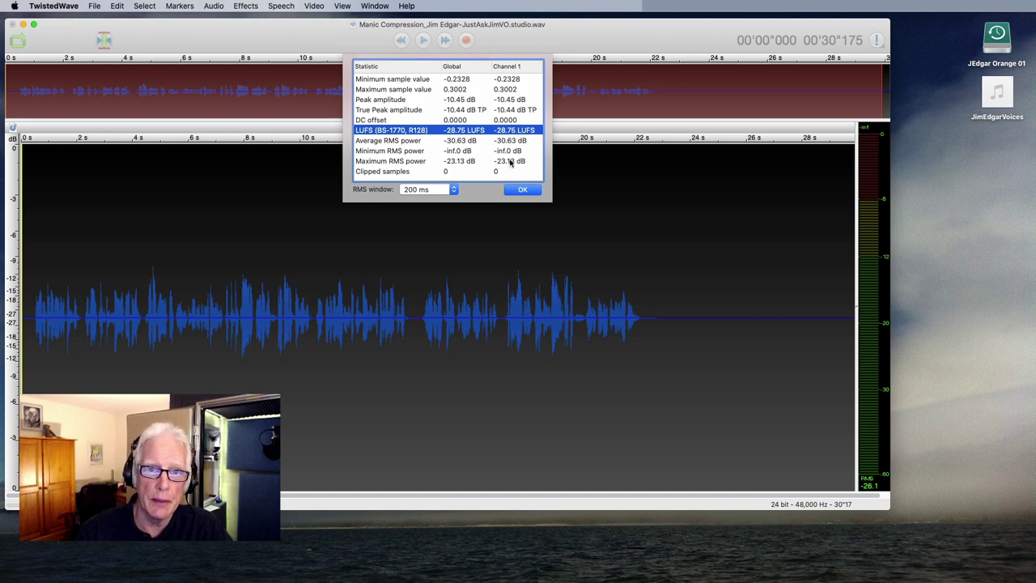
pyautogui.click(537, 189)
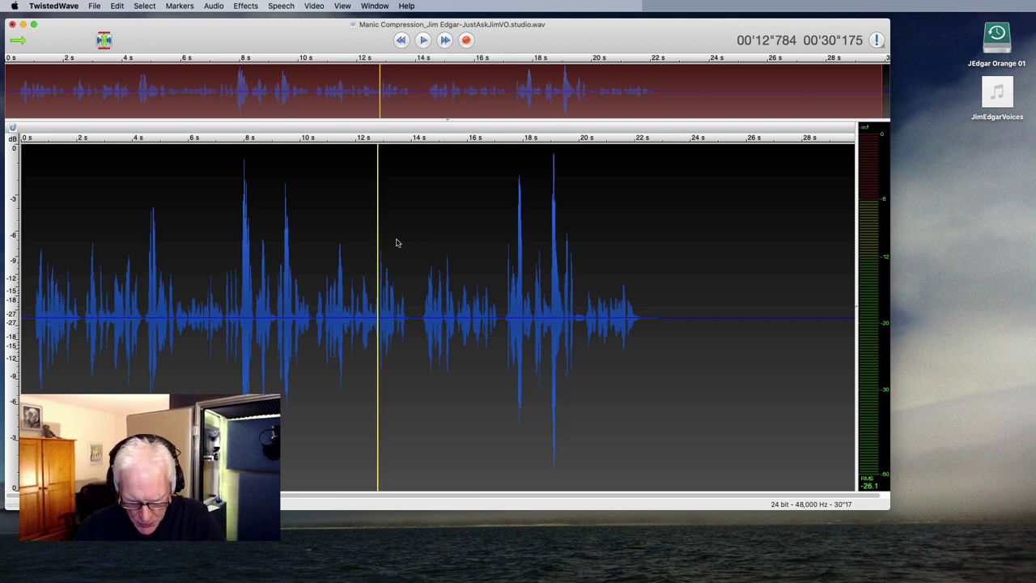
# - Reopen AUDynamicsProcessor on the uncompressed recording, set its Master Gain to 5 dB and apply it
pyautogui.press('super+r')
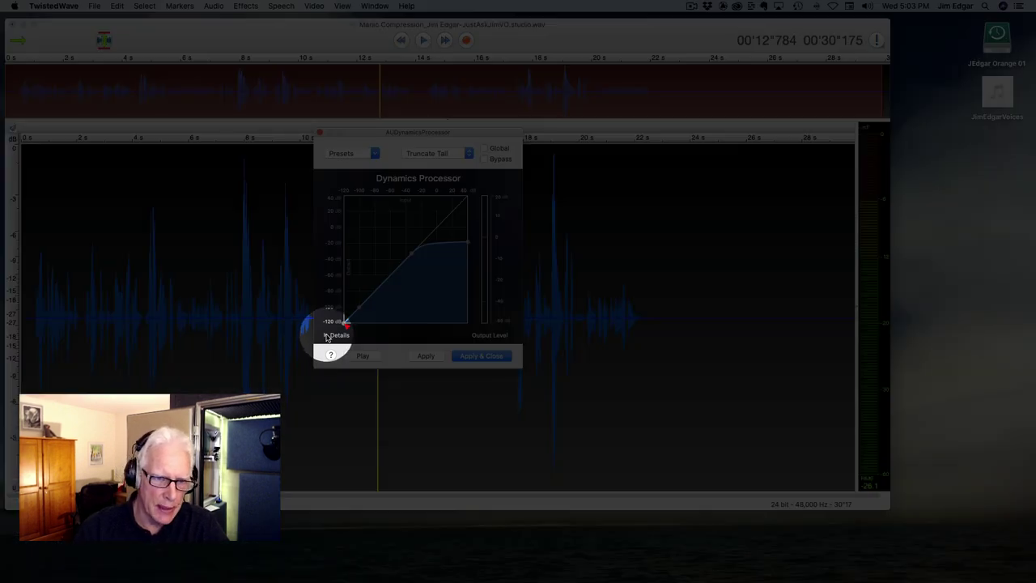
pyautogui.click(327, 336)
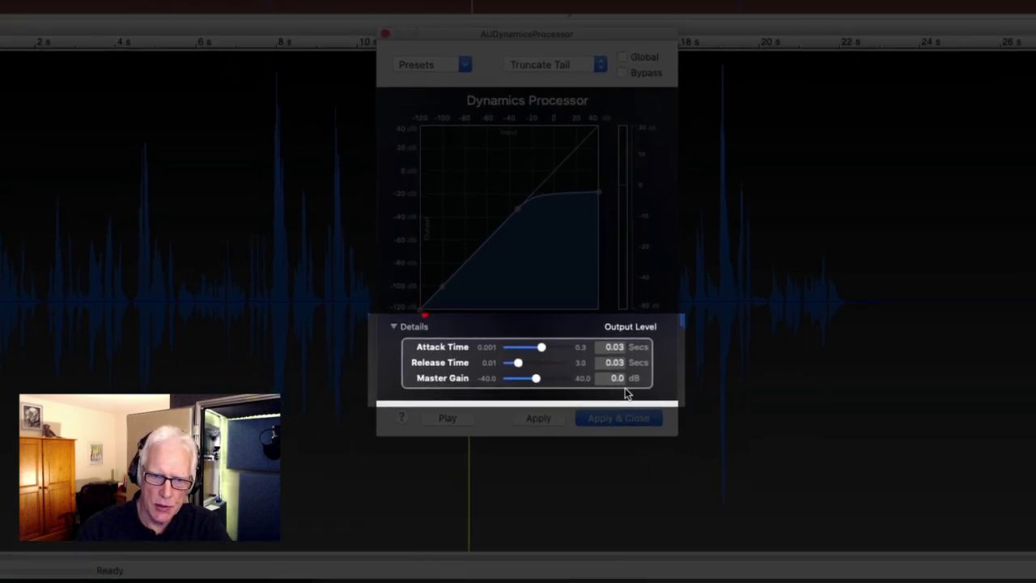
pyautogui.doubleClick(612, 378)
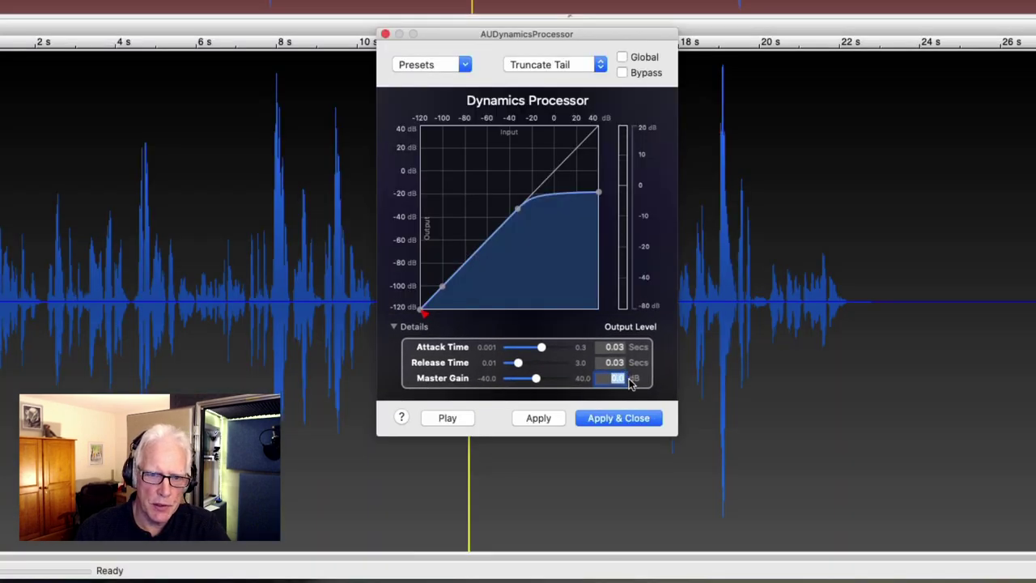
pyautogui.write('5')
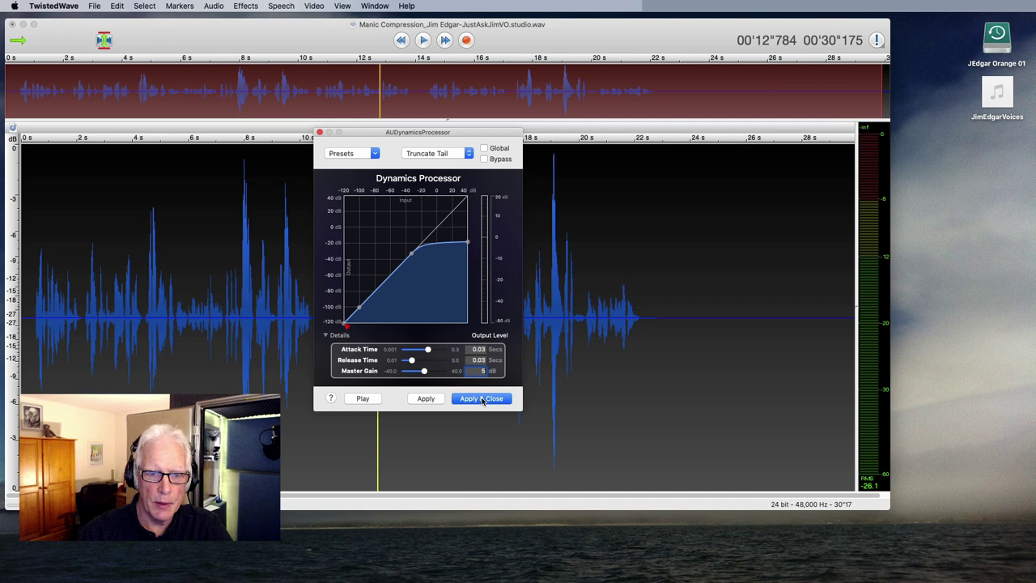
pyautogui.click(481, 399)
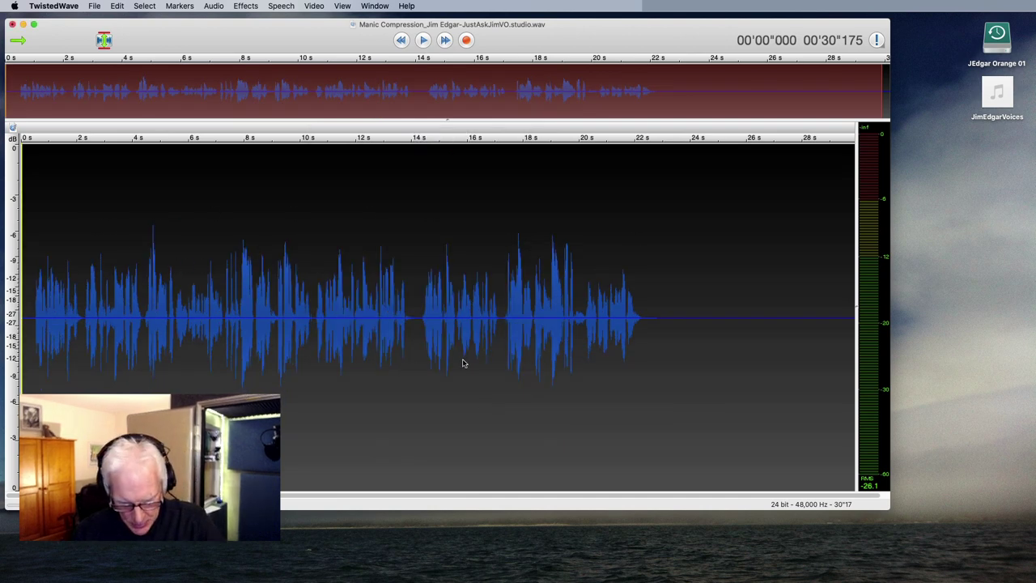
# - Check the LUFS loudness of the compressed recording with make-up gain in the audio statistics
pyautogui.press('super+i')
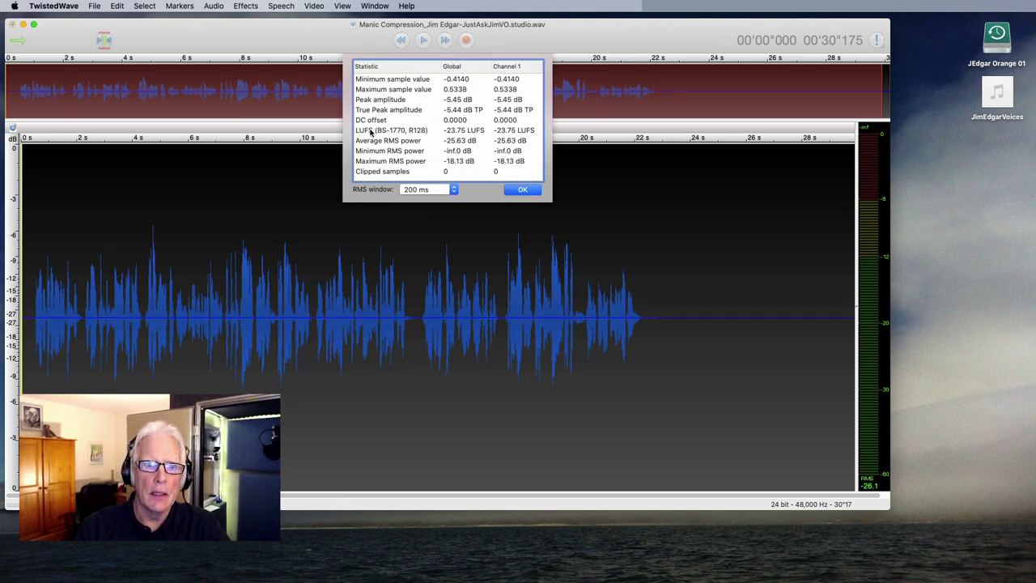
pyautogui.click(371, 130)
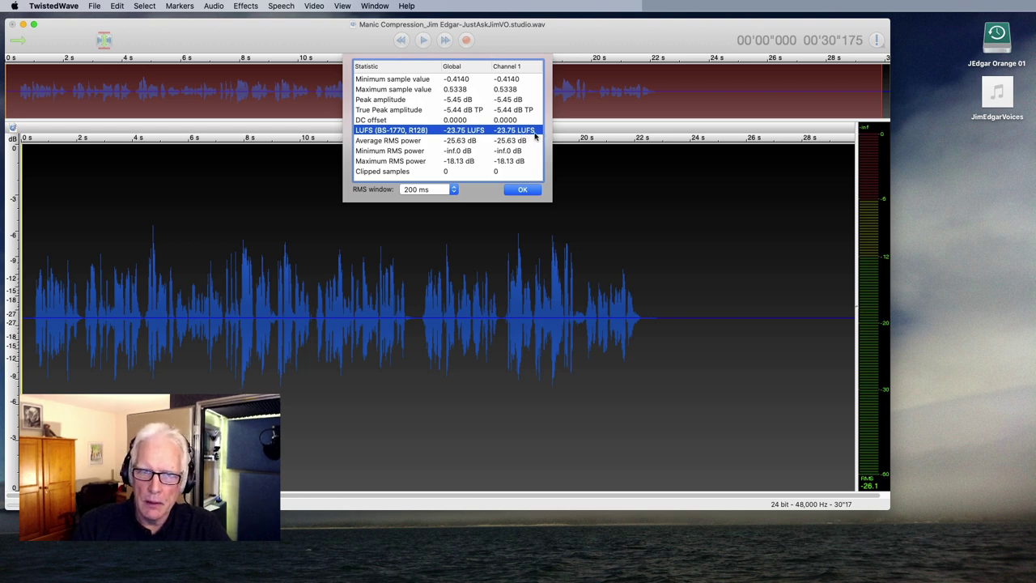
pyautogui.click(529, 192)
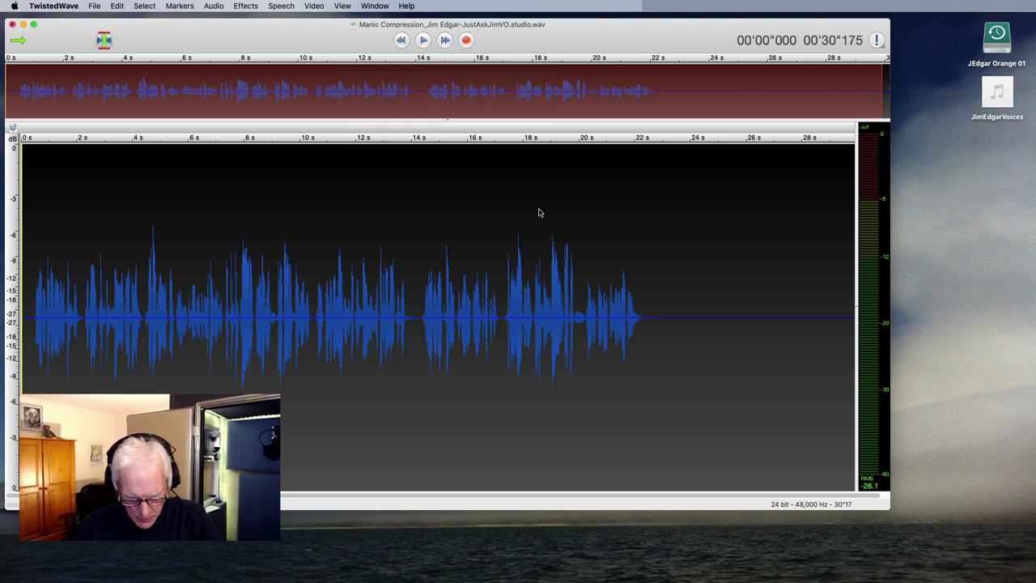
# - Undo the compression with make-up gain and check the original's LUFS loudness again for comparison
pyautogui.press('super+shift+s')
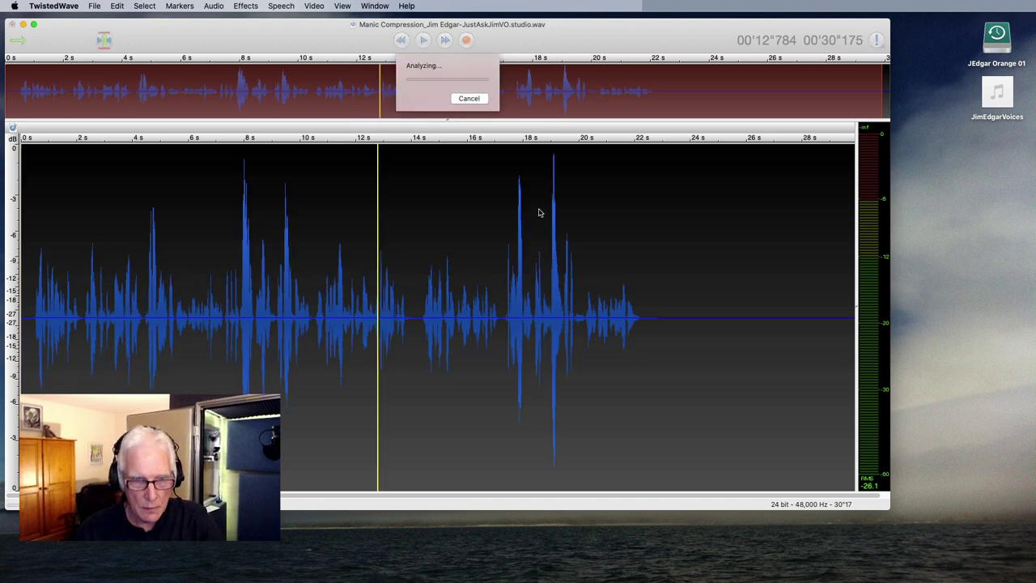
pyautogui.click(505, 131)
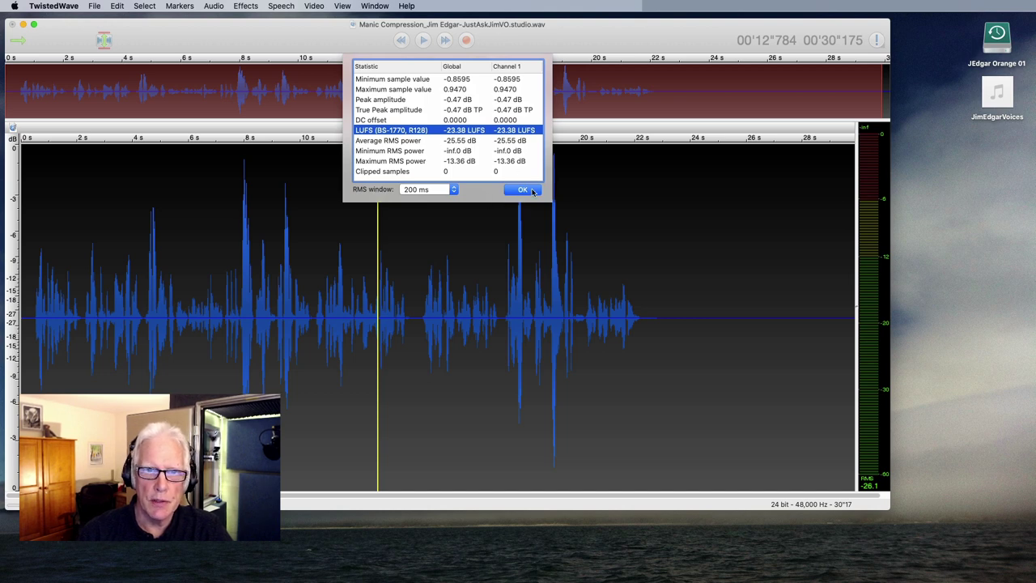
pyautogui.click(520, 189)
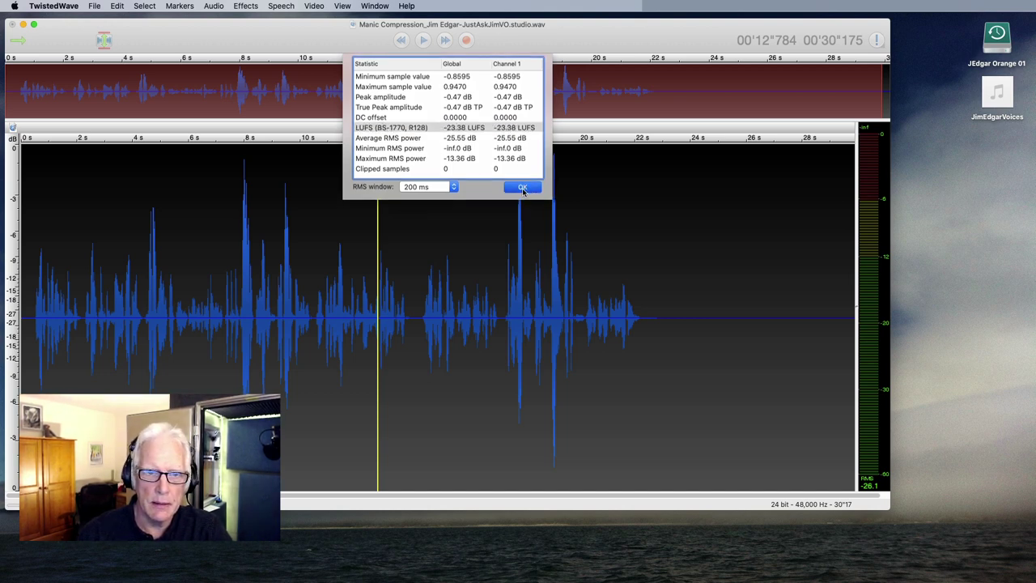
# - Reapply AUDynamicsProcessor with its 5 dB Master Gain and play the result back from just before the first words
pyautogui.press('super+e')
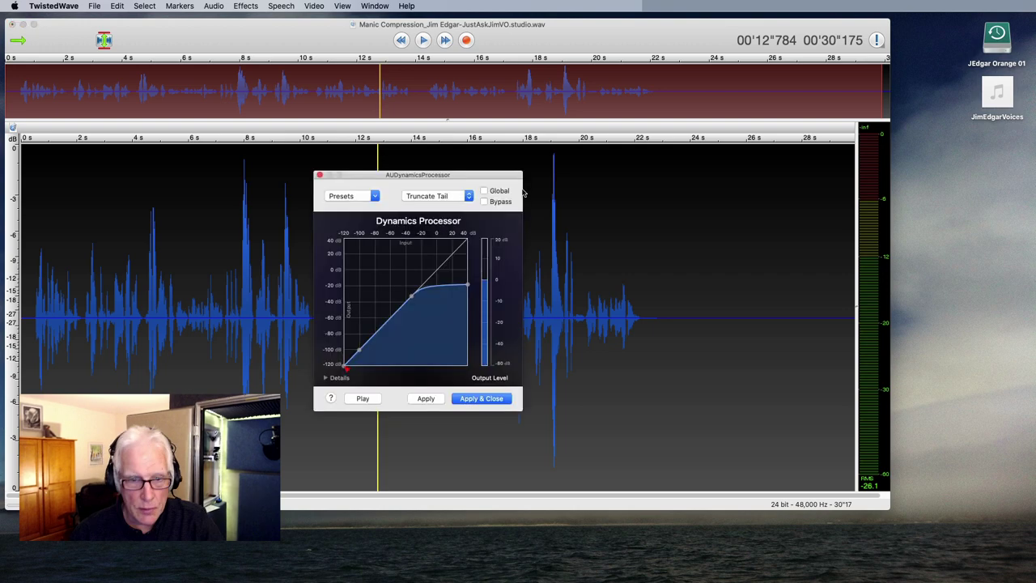
pyautogui.click(326, 378)
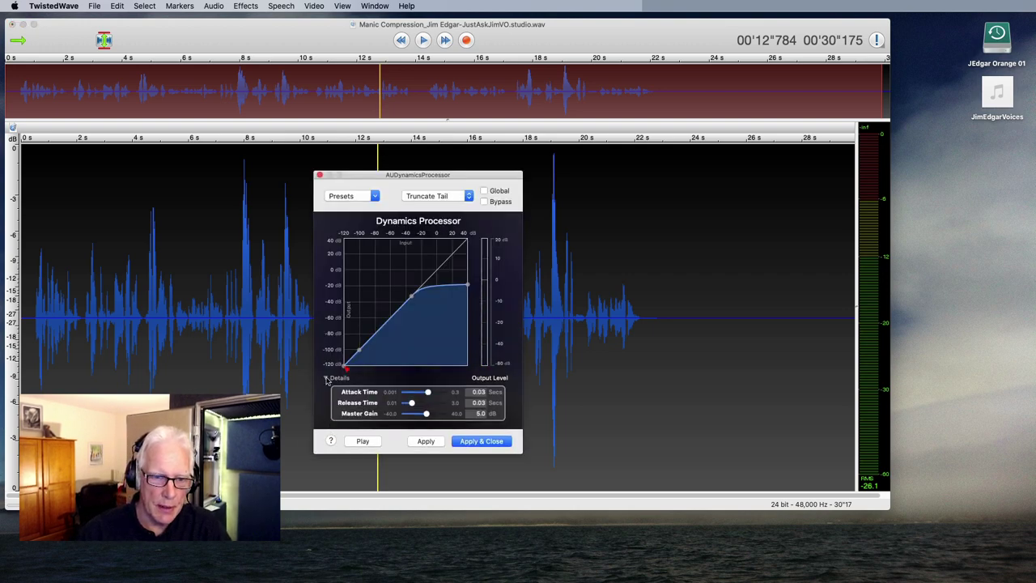
pyautogui.click(490, 442)
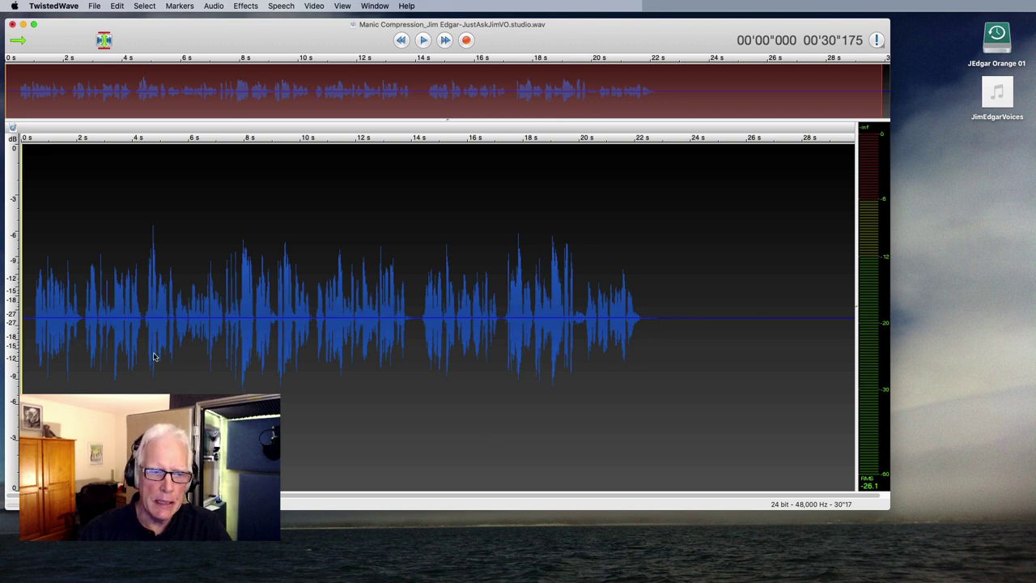
pyautogui.click(34, 326)
pyautogui.press('space')
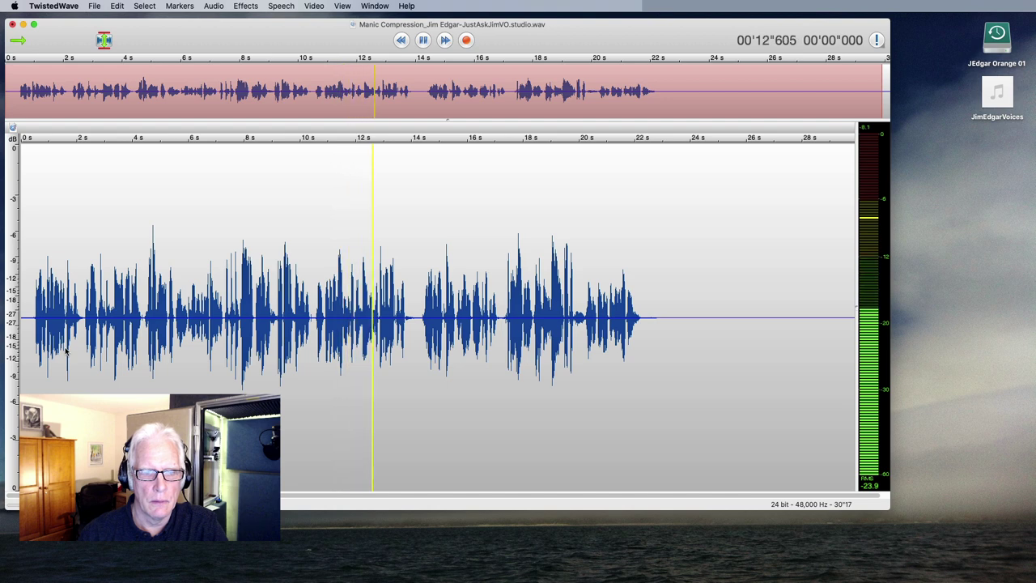
# - Stop playback, open TDR Kotelnikov on the uncompressed recording, set its makeup gain to 6.3 dB and apply it
pyautogui.press('space')
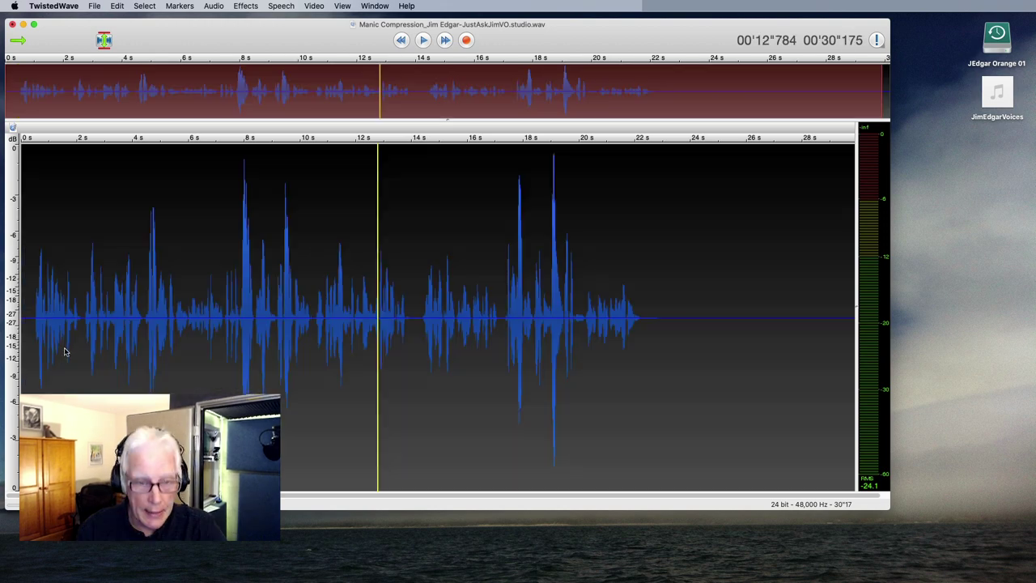
pyautogui.click(247, 8)
pyautogui.moveTo(315, 166)
pyautogui.moveTo(435, 47)
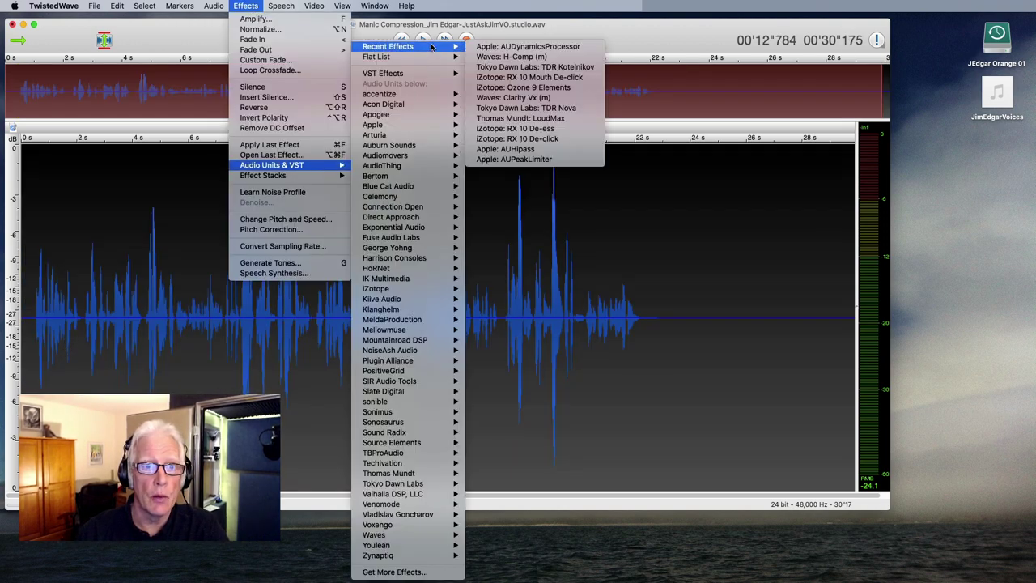
pyautogui.click(490, 67)
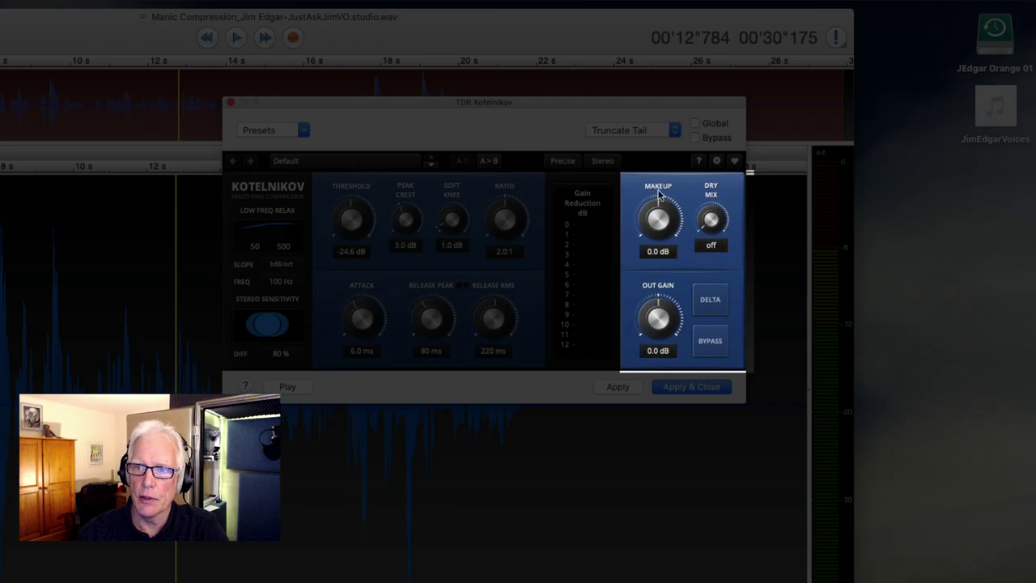
pyautogui.moveTo(658, 219)
pyautogui.mouseDown()
pyautogui.moveTo(658, 207)
pyautogui.moveTo(658, 215)
pyautogui.mouseUp()
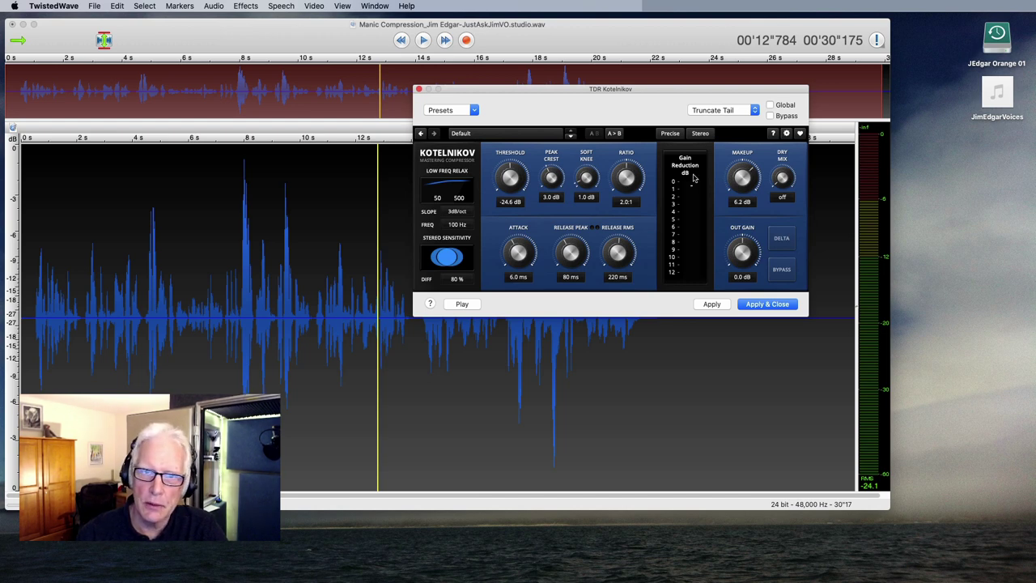
pyautogui.moveTo(749, 175); pyautogui.dragTo(749, 173)
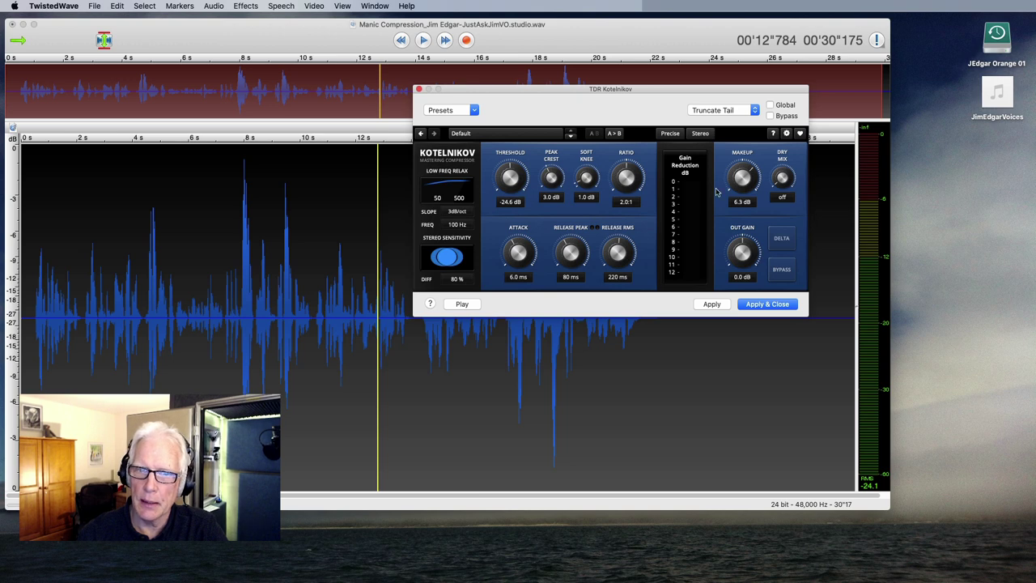
pyautogui.click(768, 304)
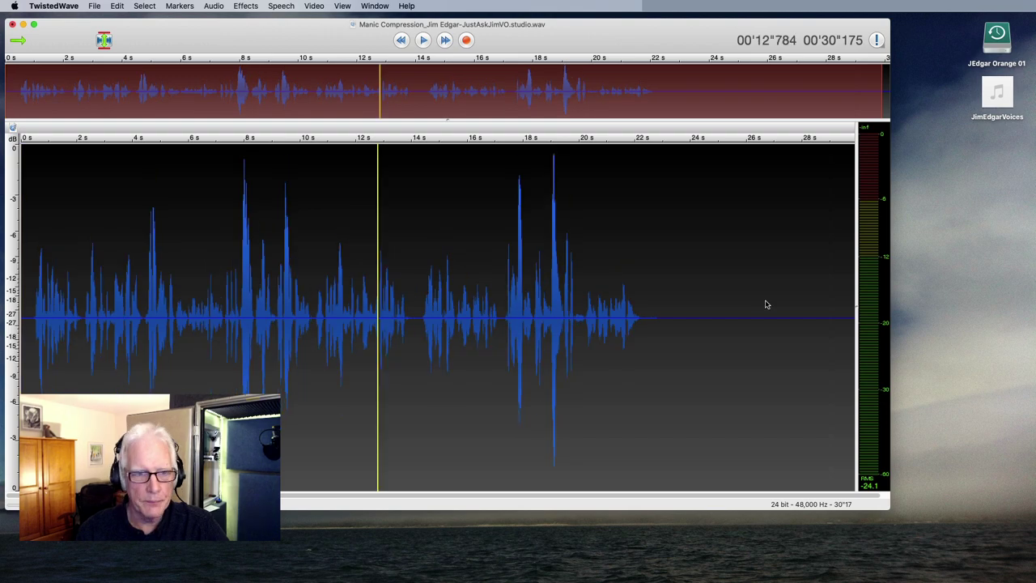
# - Reopen TDR Kotelnikov and apply it with a -25.9 dB threshold, 2.3:1 ratio and 0.0 dB makeup gain
pyautogui.click(216, 6)
pyautogui.moveTo(246, 5)
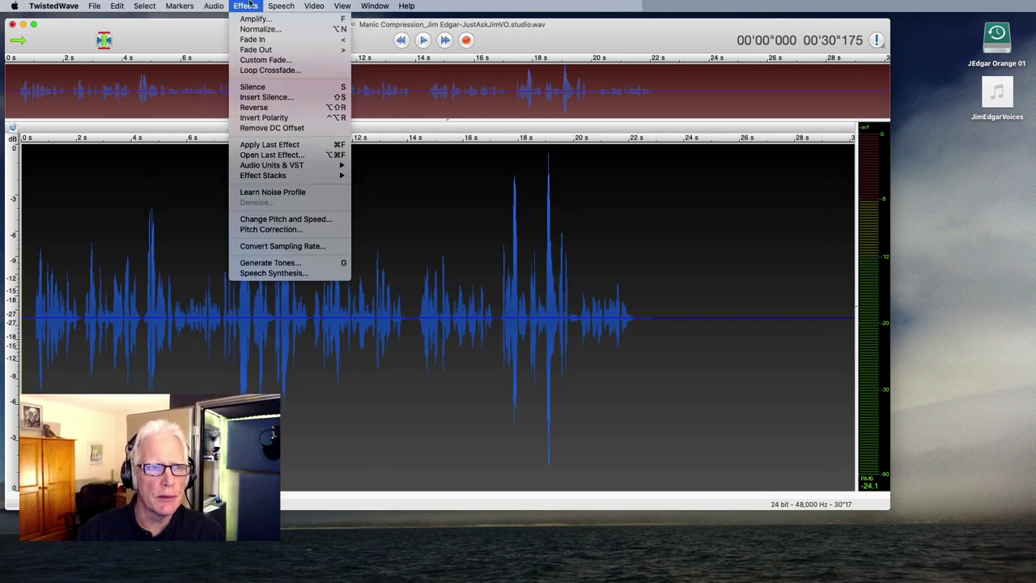
pyautogui.moveTo(275, 165)
pyautogui.moveTo(445, 46)
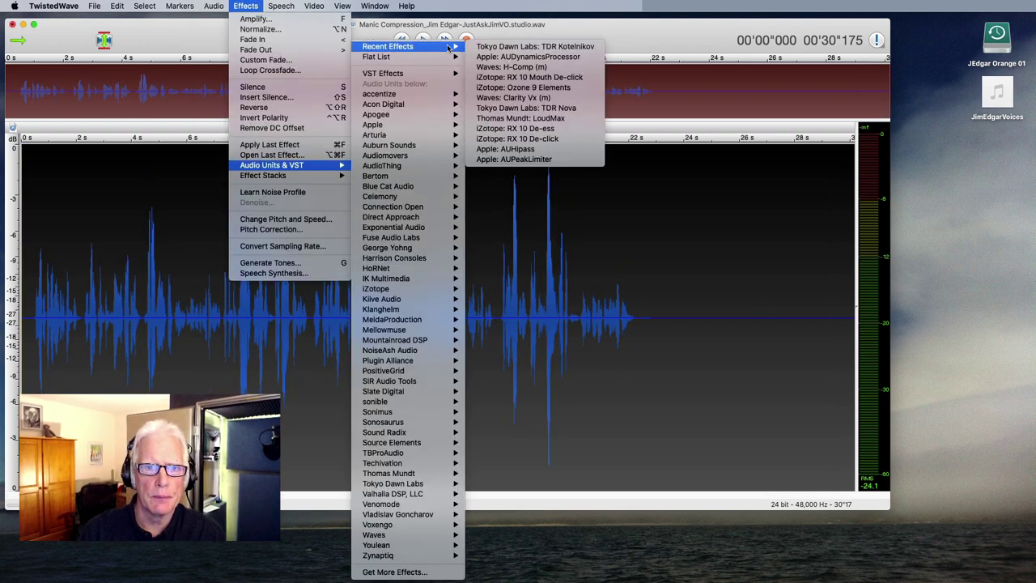
pyautogui.click(526, 46)
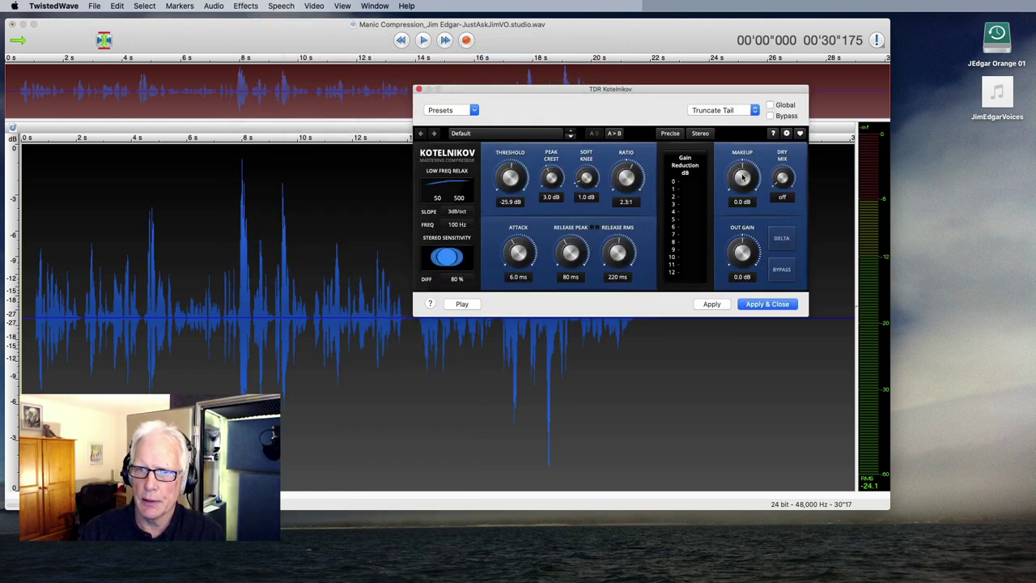
pyautogui.click(758, 304)
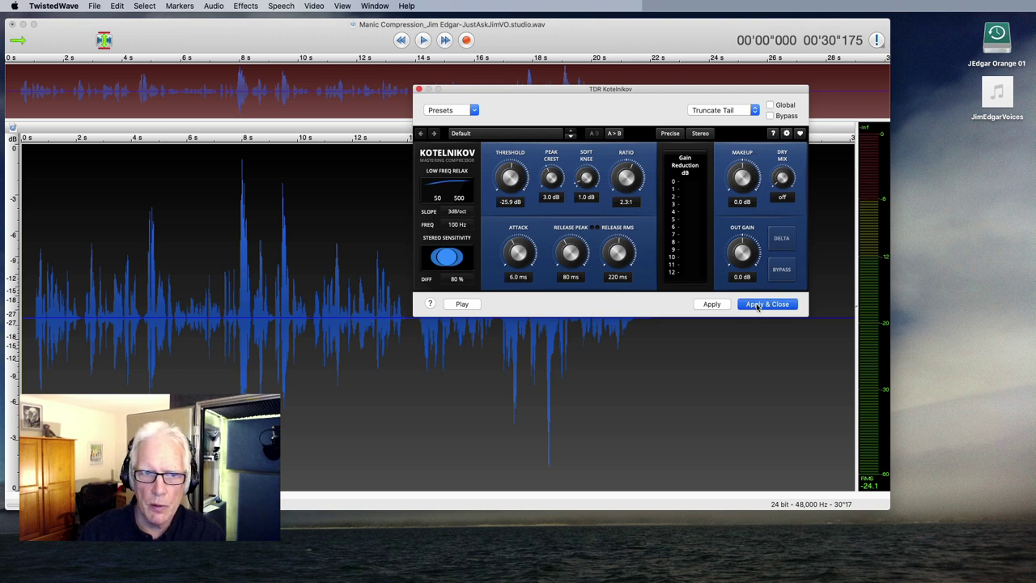
# - Check the LUFS loudness of the recording compressed without makeup gain in the audio statistics
pyautogui.press('super+i')
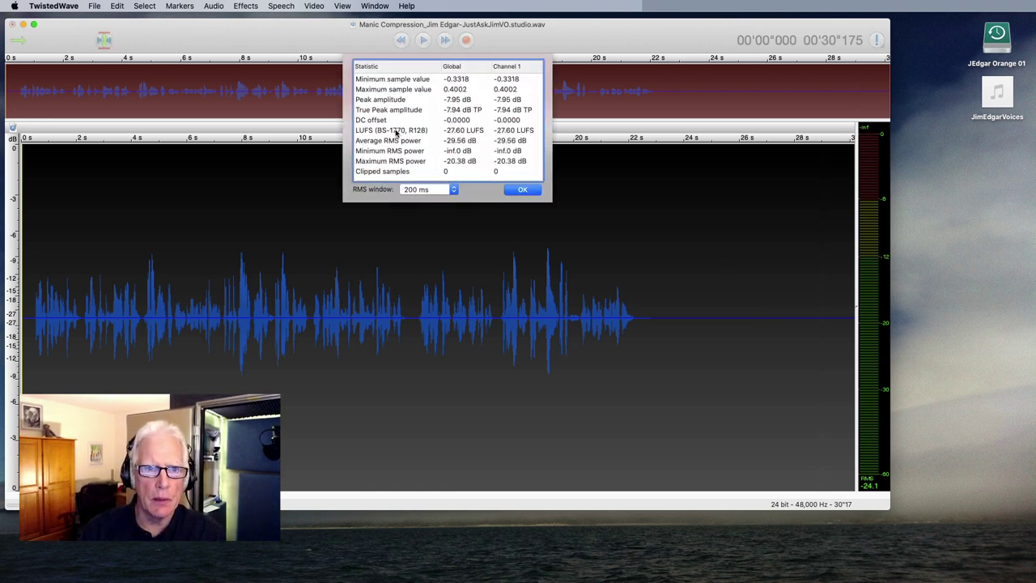
pyautogui.click(396, 132)
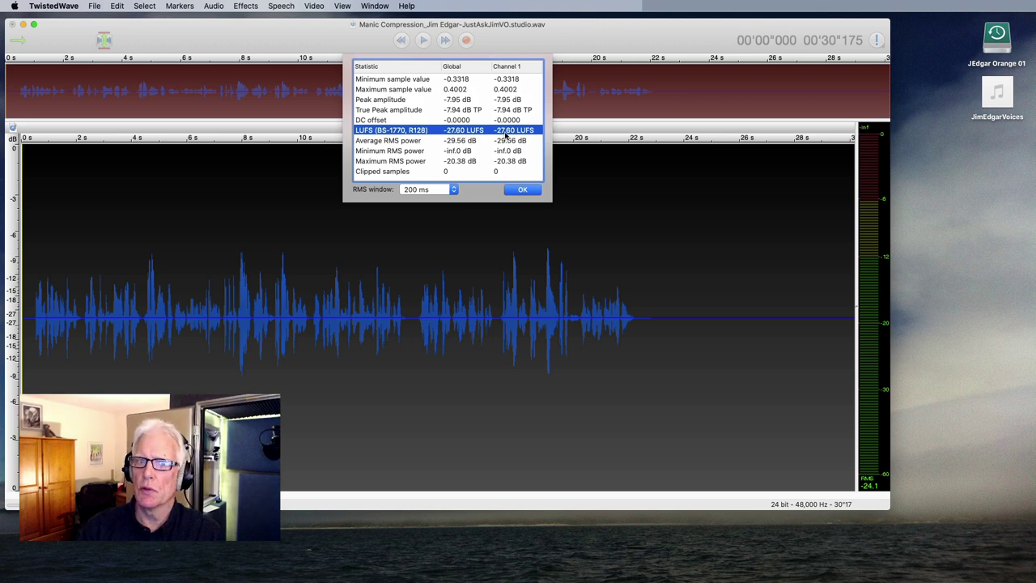
pyautogui.click(523, 190)
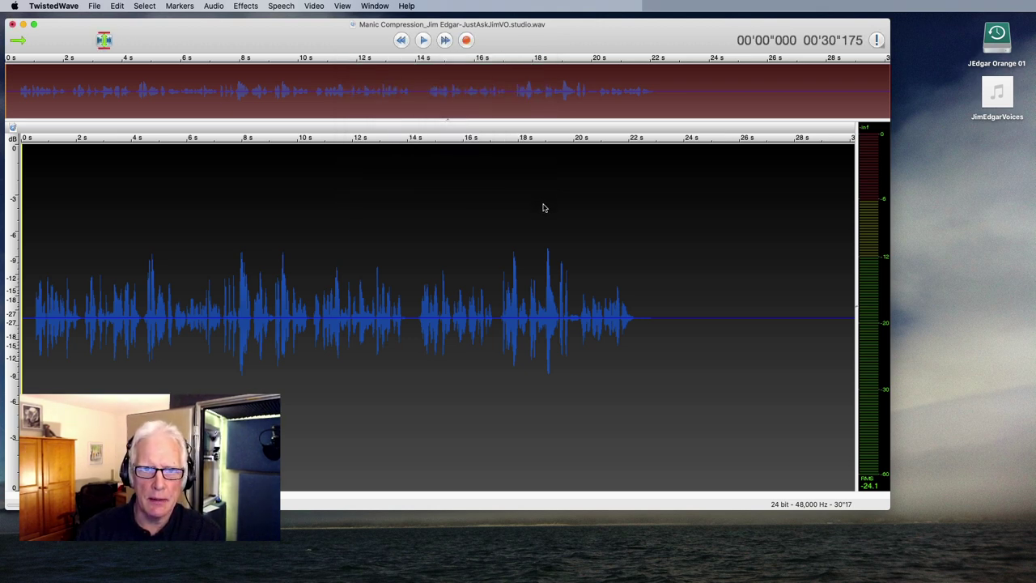
# - Undo the compression and reapply TDR Kotelnikov with its makeup gain set to 4.2 dB
pyautogui.press('super+z')
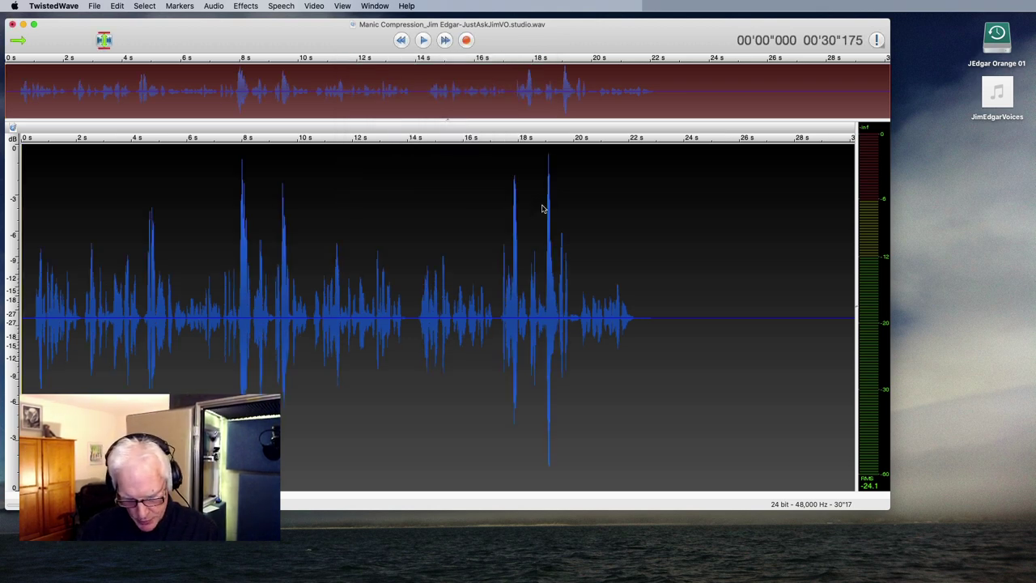
pyautogui.press('super+r')
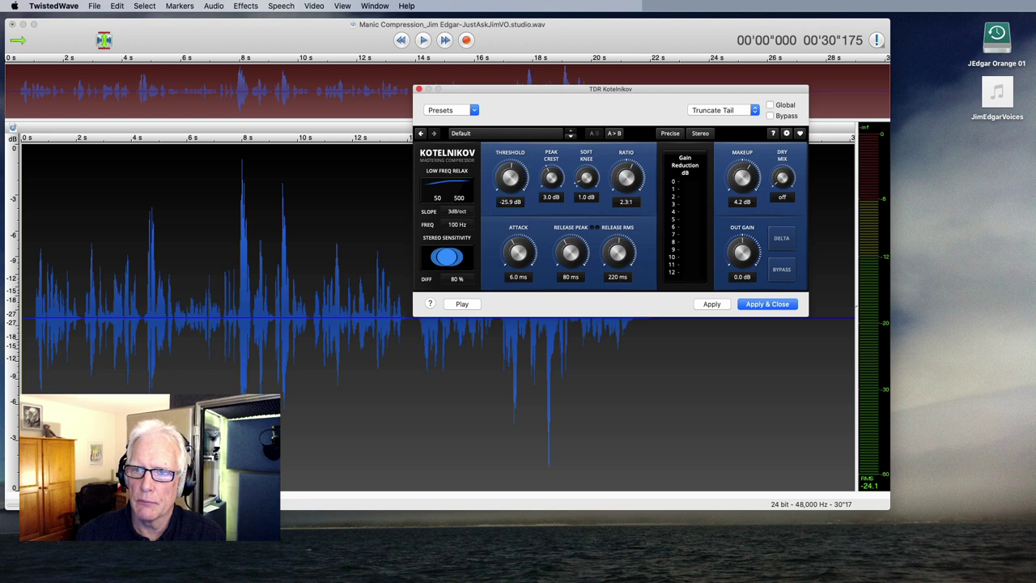
pyautogui.click(768, 304)
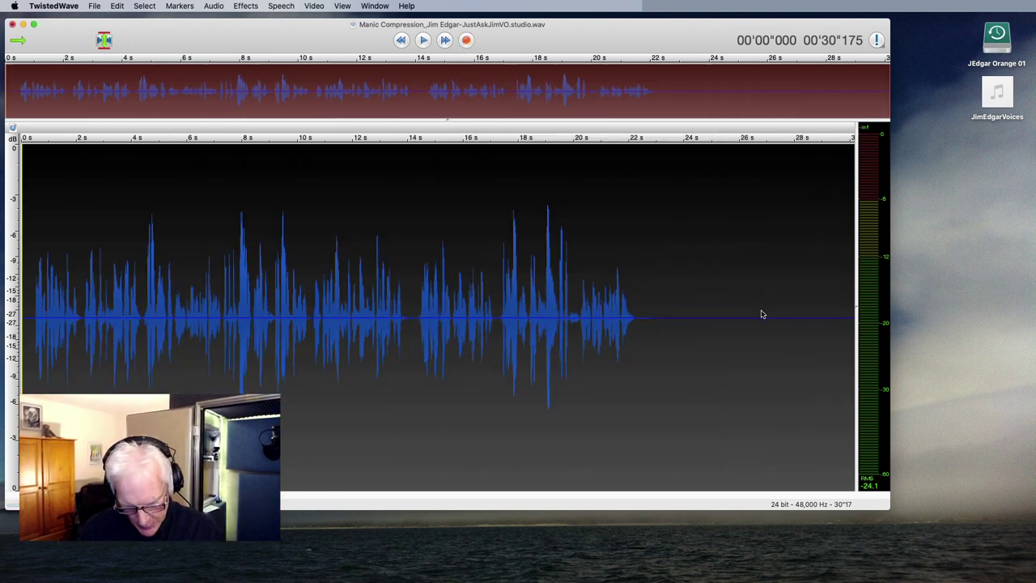
# - Check the LUFS loudness of the recording compressed with 4.2 dB makeup gain in the audio statistics
pyautogui.press('super+i')
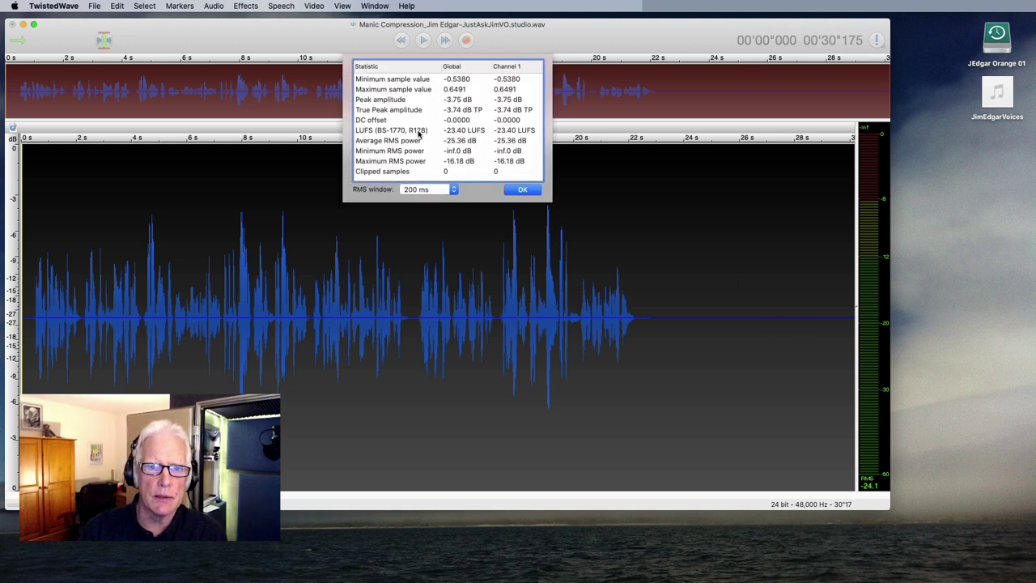
pyautogui.click(418, 131)
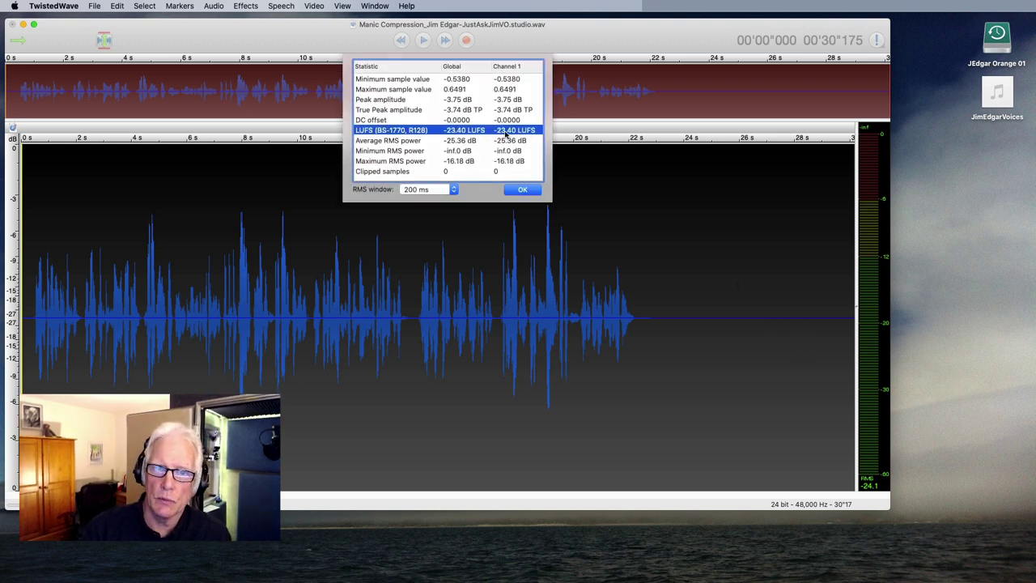
pyautogui.click(523, 190)
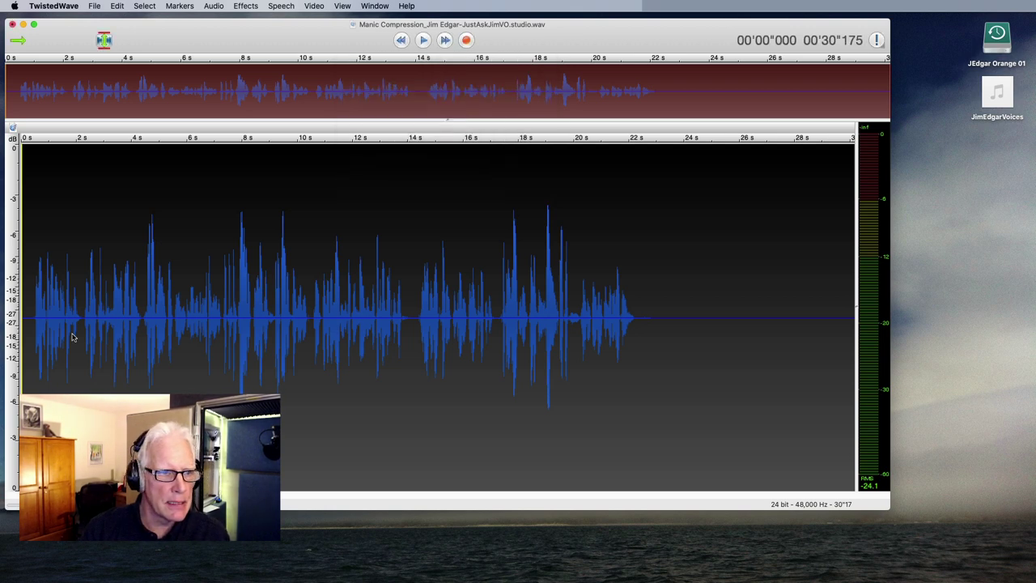
# - Play the Kotelnikov-compressed recording from just before the first words, and stop playback after listening
pyautogui.click(37, 341)
pyautogui.press('space')
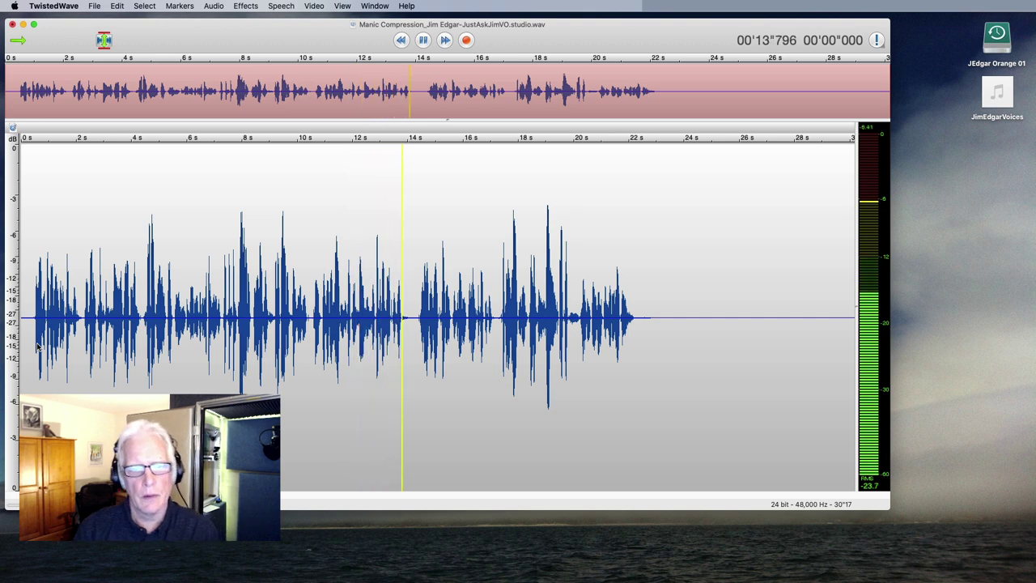
pyautogui.press('space')
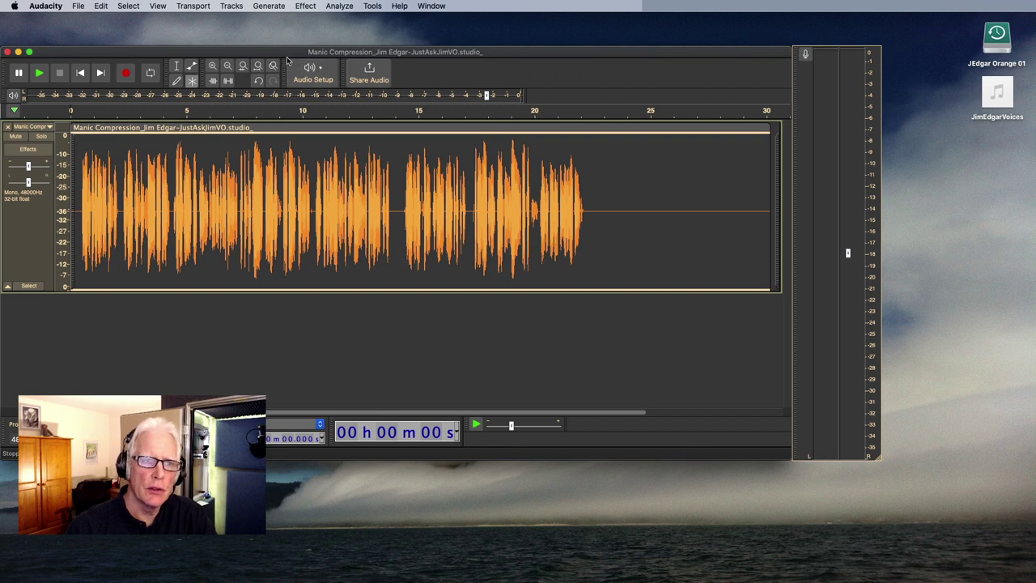
# - In Audacity, apply the Compressor to the recording with a -36 dB threshold, 3.2:1 ratio and make-up gain for 0 dB enabled
pyautogui.click(305, 6)
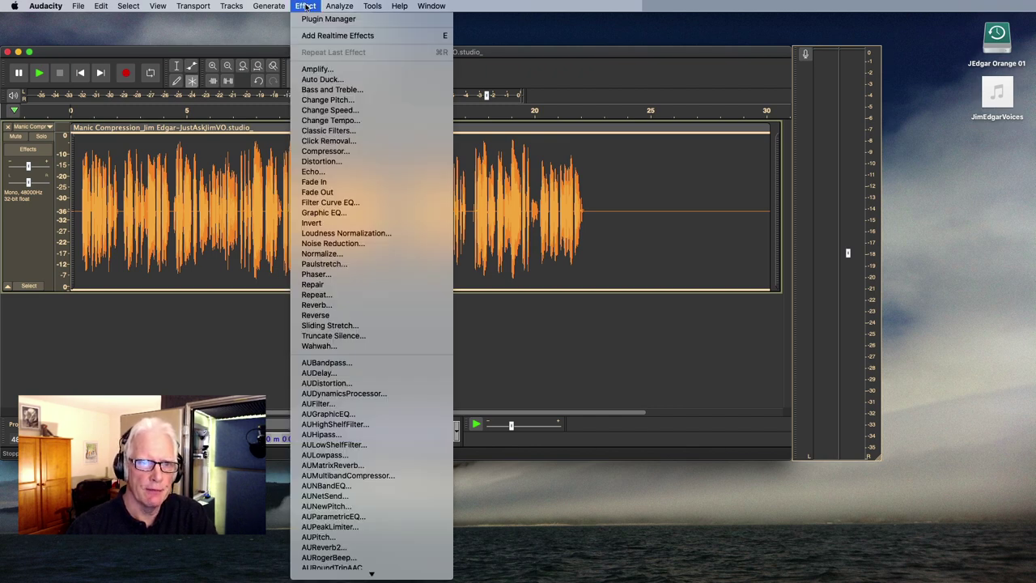
pyautogui.click(325, 152)
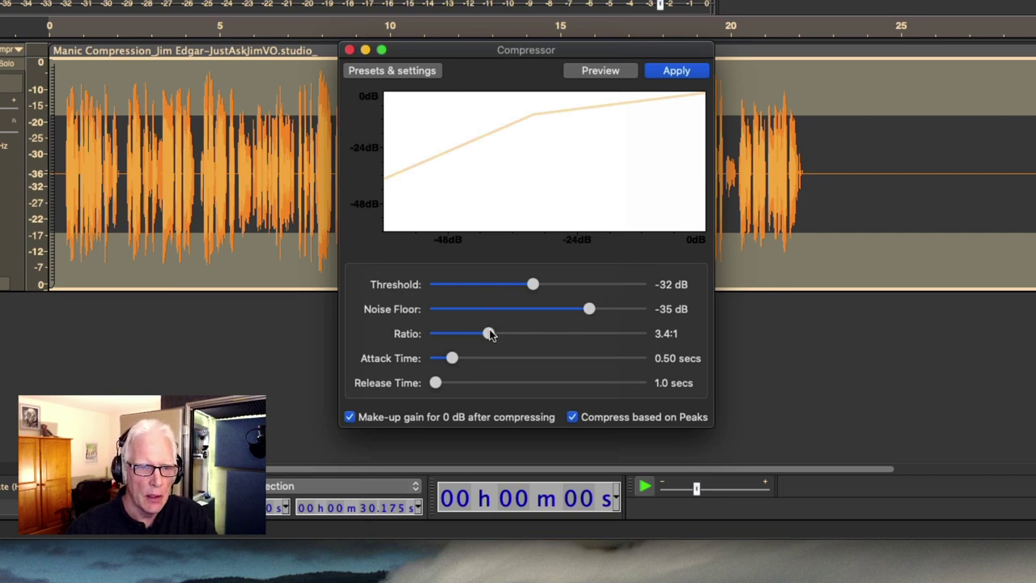
pyautogui.moveTo(489, 334); pyautogui.dragTo(470, 338)
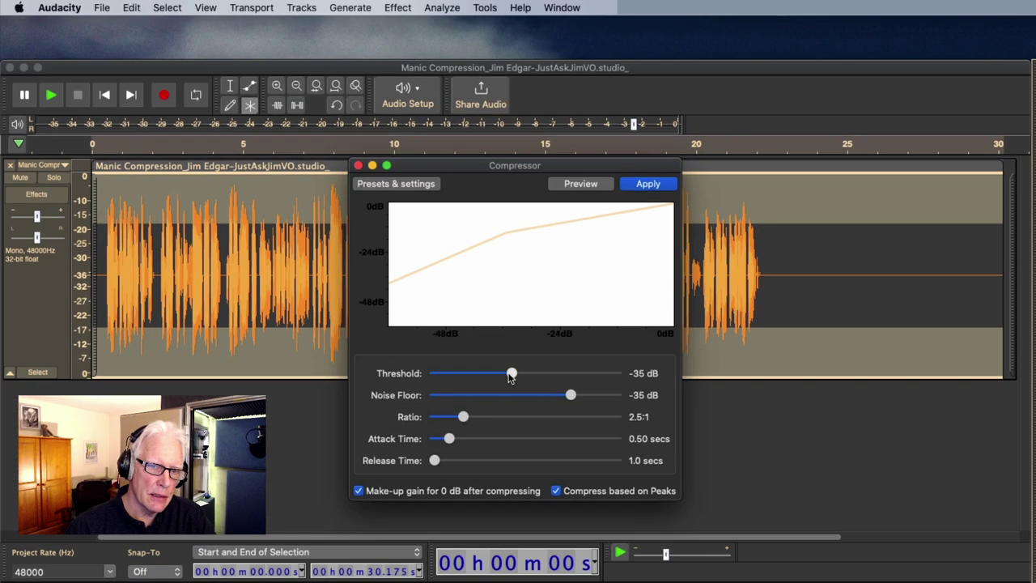
pyautogui.moveTo(561, 126); pyautogui.dragTo(542, 129)
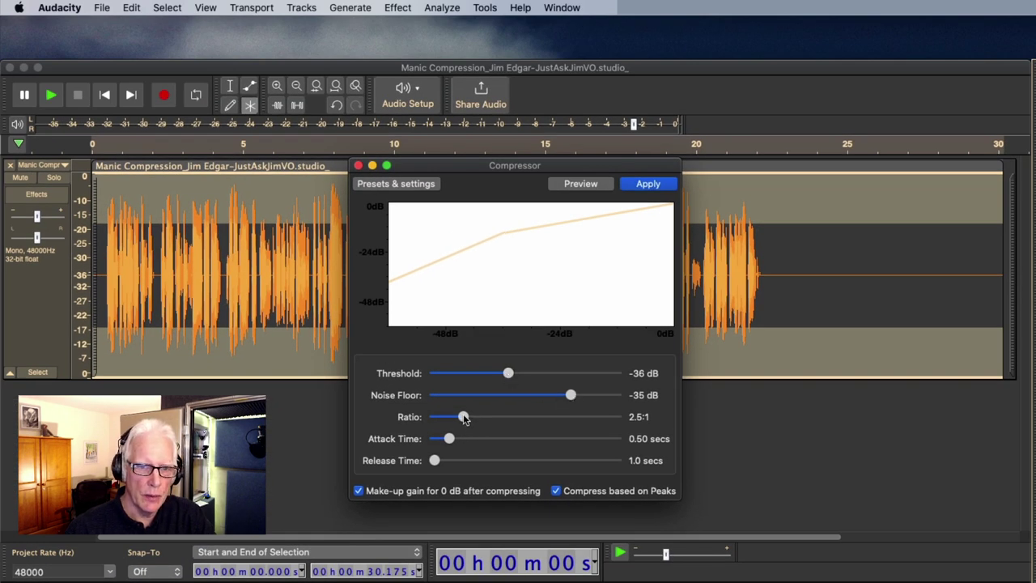
pyautogui.moveTo(462, 416); pyautogui.dragTo(477, 416)
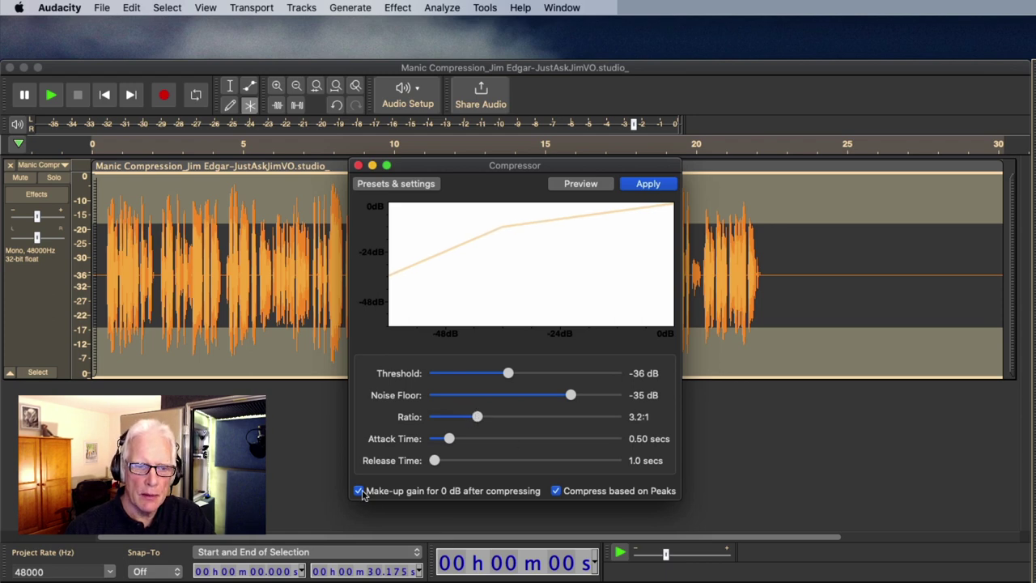
pyautogui.click(649, 183)
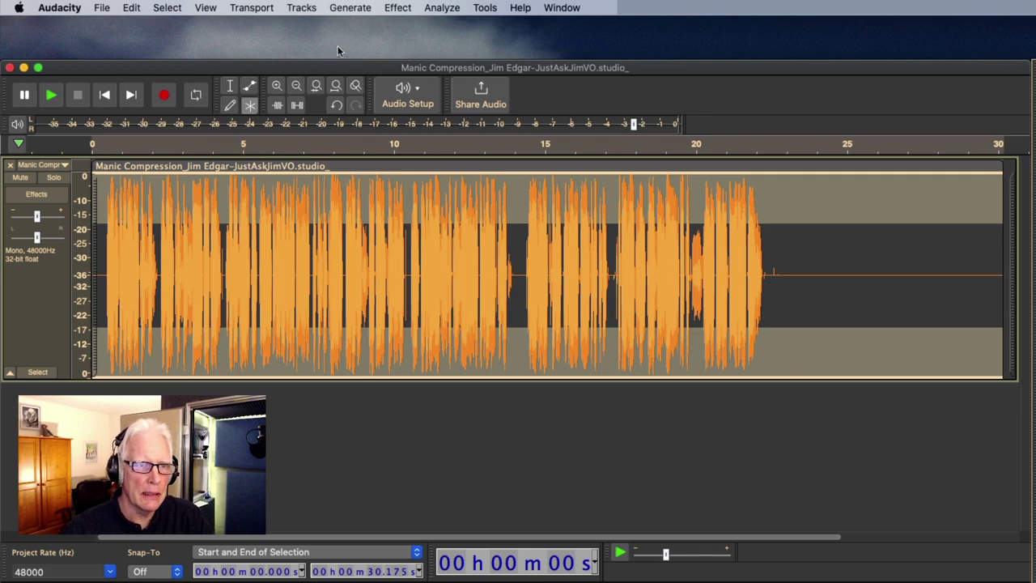
# - Undo the compression and reapply the Compressor at -22 dB threshold, -55 dB noise floor and 2.8:1 ratio, with make-up gain and peak-based compression off
pyautogui.press('super+z')
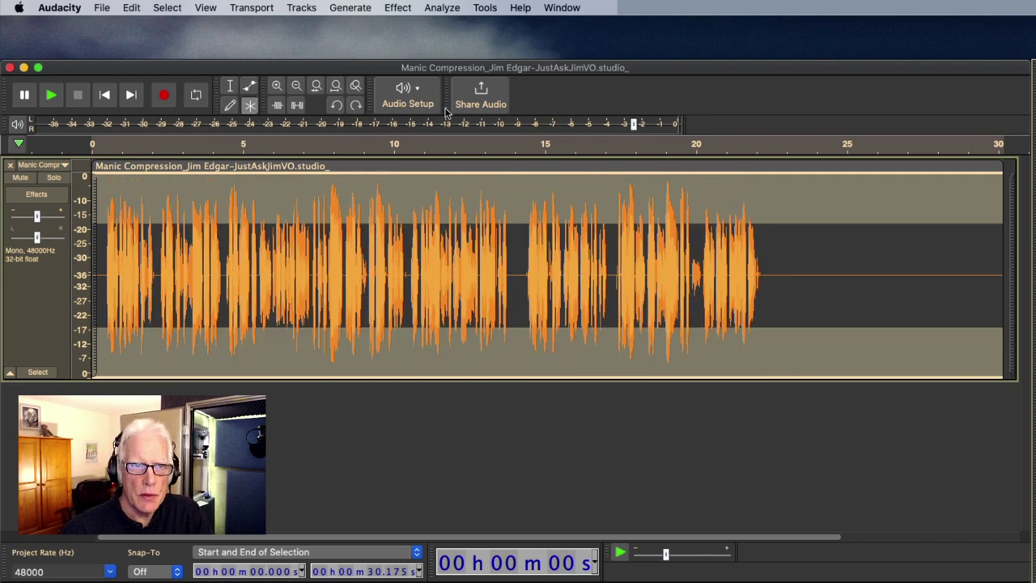
pyautogui.click(398, 9)
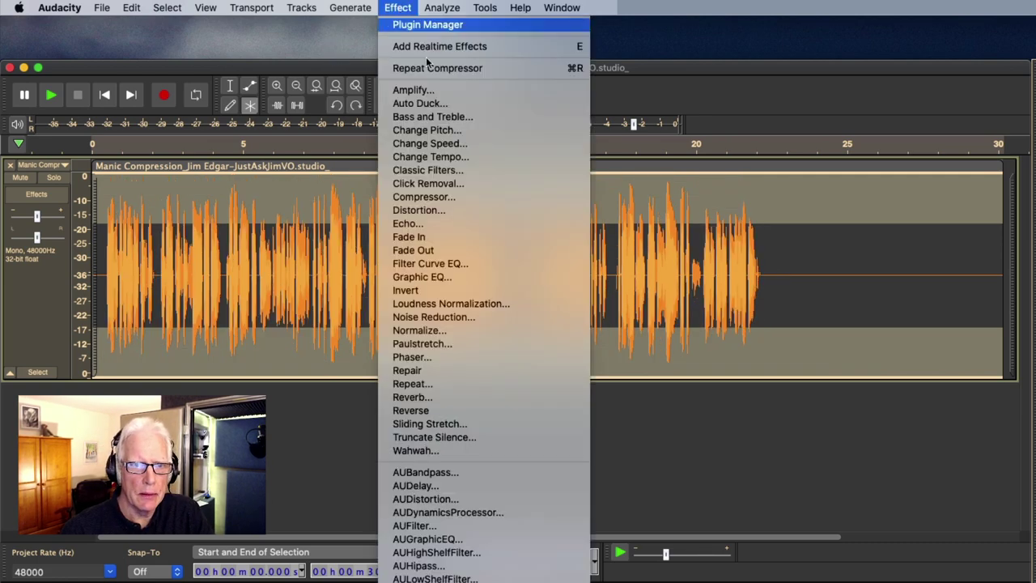
pyautogui.click(470, 198)
pyautogui.click(359, 490)
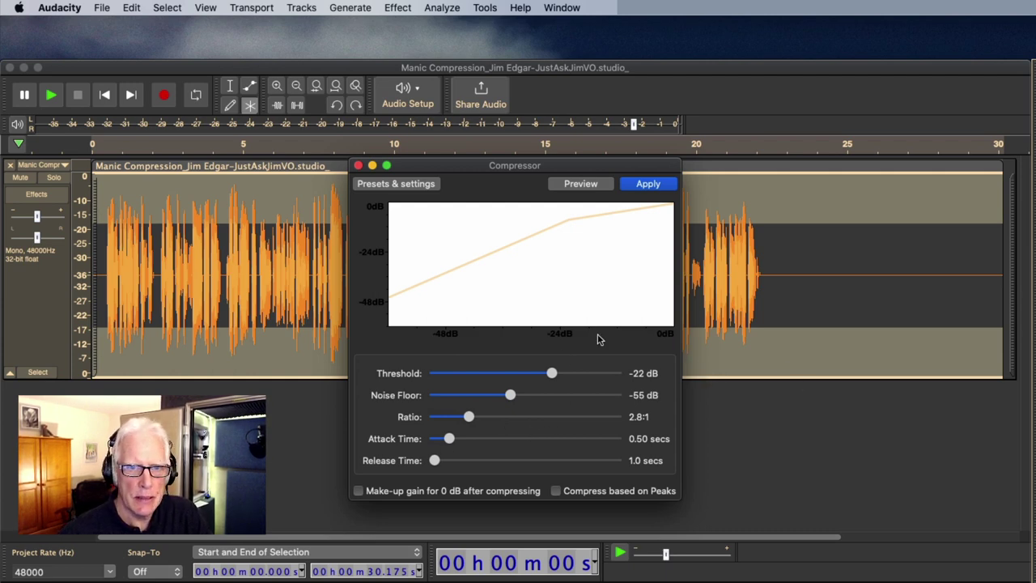
pyautogui.click(648, 185)
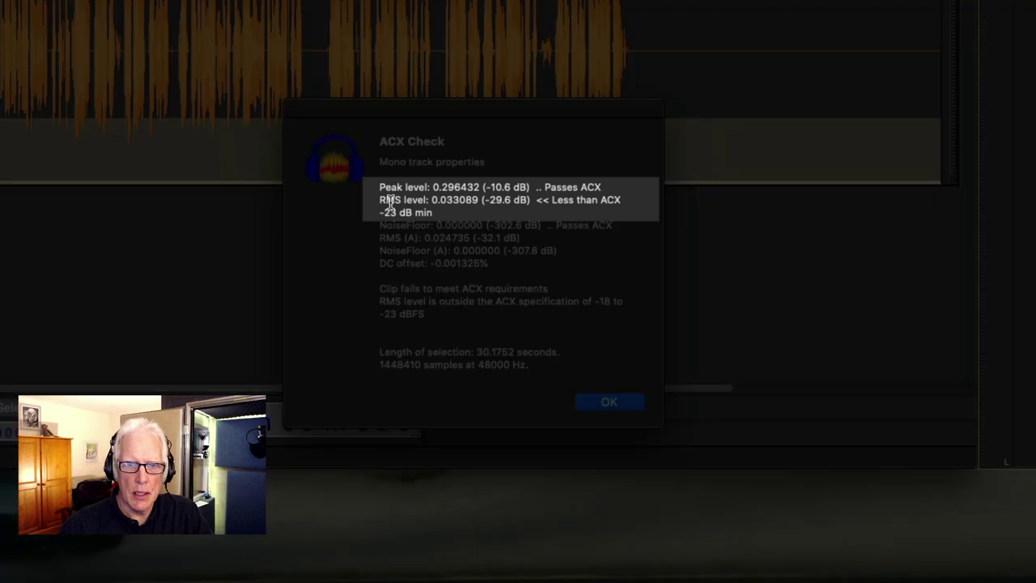
# - Review the compressed recording's RMS level against the ACX minimum in the ACX Check report and close it
pyautogui.moveTo(379, 212); pyautogui.dragTo(434, 213)
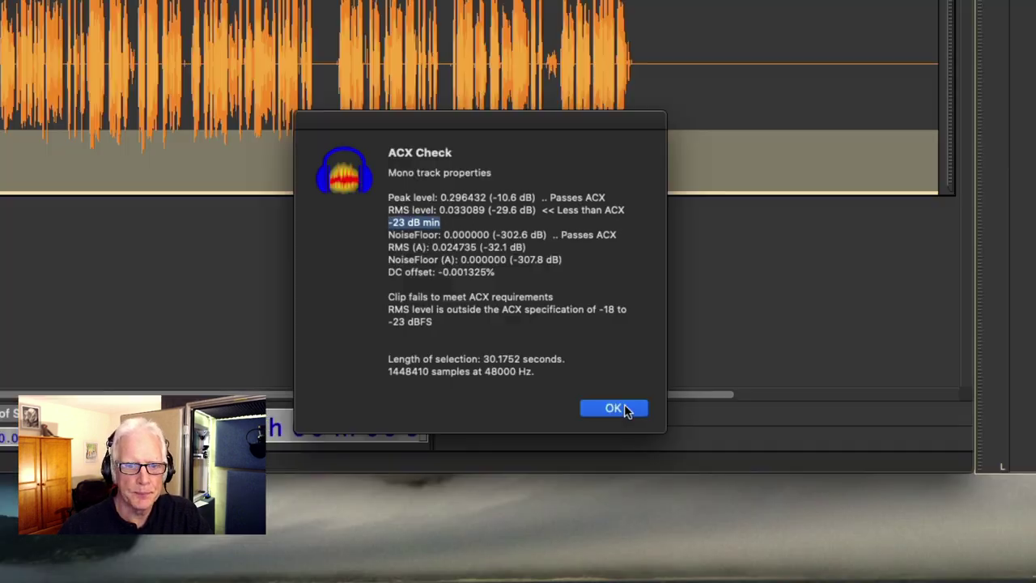
pyautogui.click(621, 404)
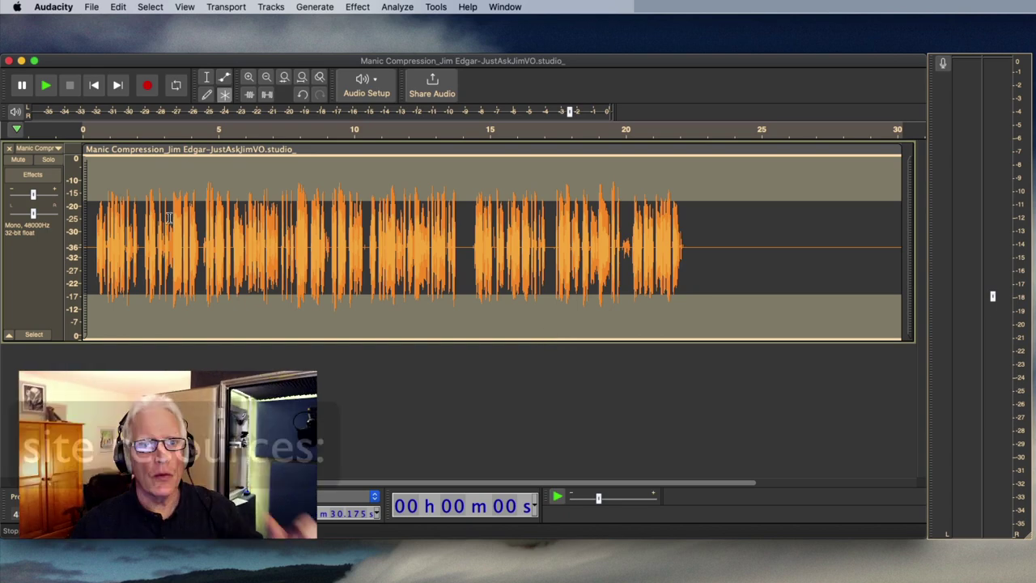